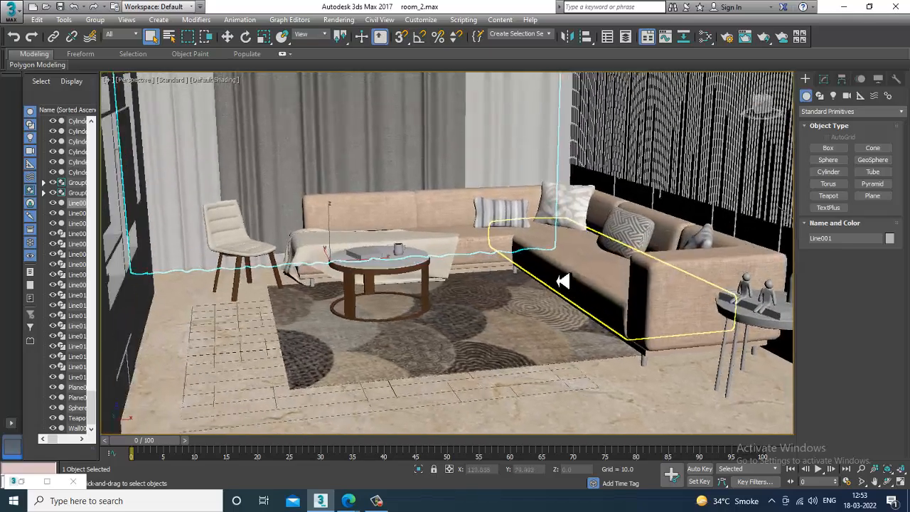
Examine the living room in shaded, wireframe and edged-faces display, moving in on the round coffee table
mouse_move(562, 282)
alt+middle_down()
mouse_move(532, 260)
mouse_move(583, 249)
mouse_move(498, 252)
mouse_move(568, 281)
alt+middle_up()
key(F4)
key(F4)
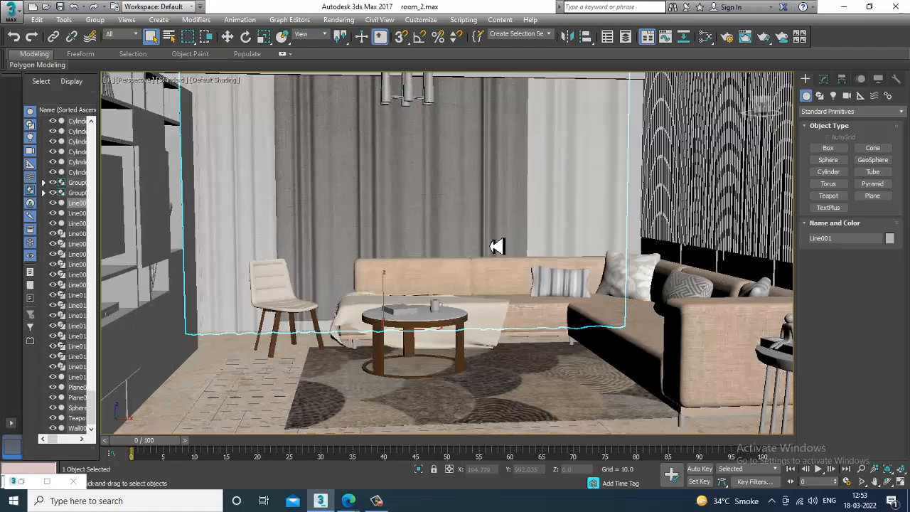
alt+middle_drag(496, 246, 558, 268)
scroll(558, 268, down, 4)
scroll(547, 281, up, 6)
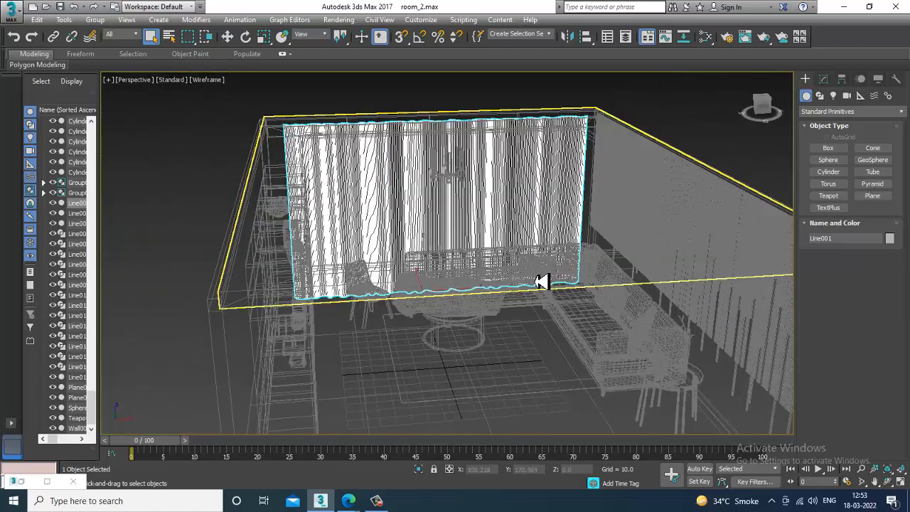
scroll(517, 297, down, 5)
scroll(516, 297, up, 3)
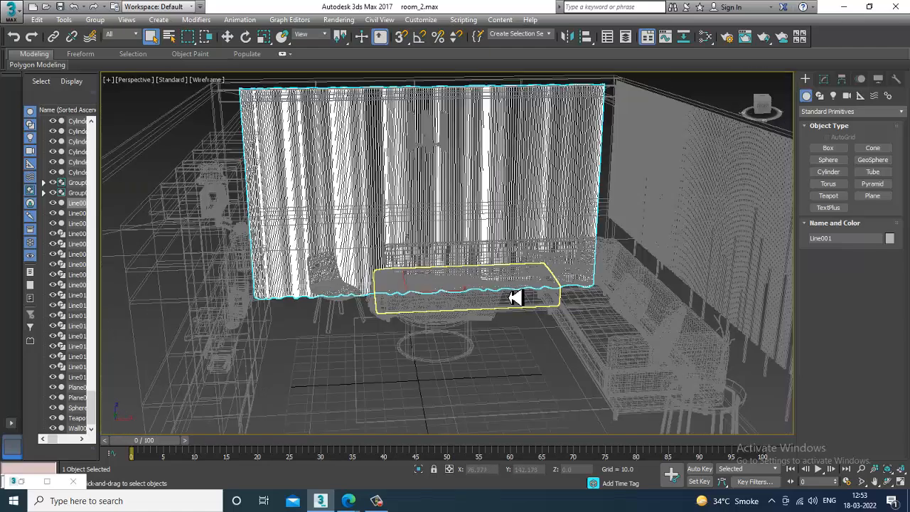
key(F3)
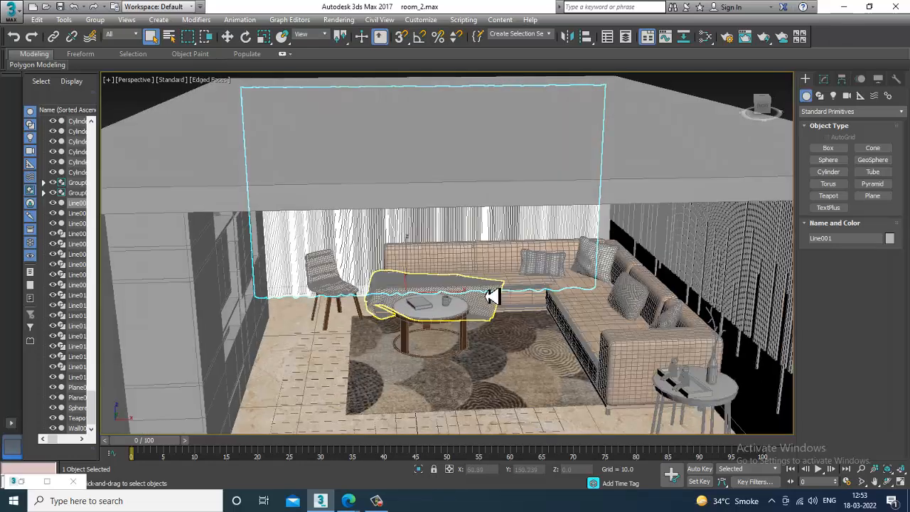
scroll(484, 307, up, 4)
scroll(423, 321, up, 3)
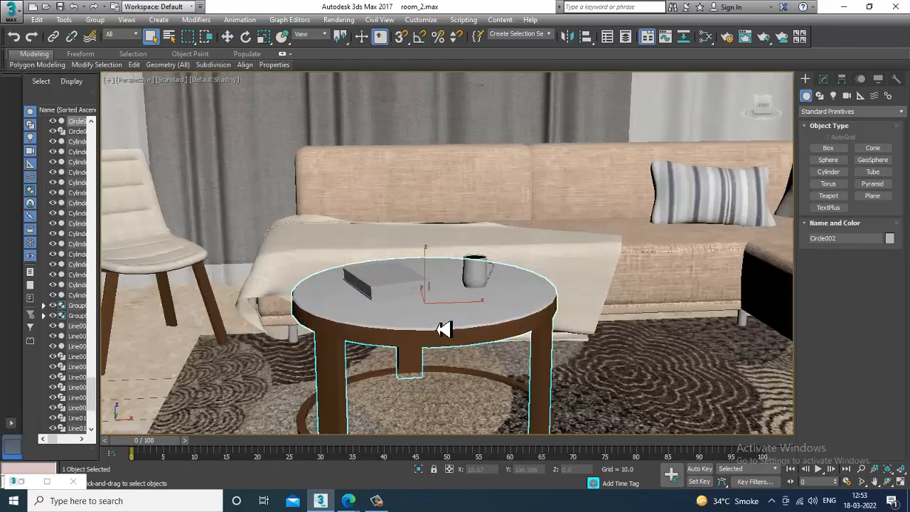
Select the round coffee table and enter its polygon editing level
click(443, 325)
key(w)
click(825, 80)
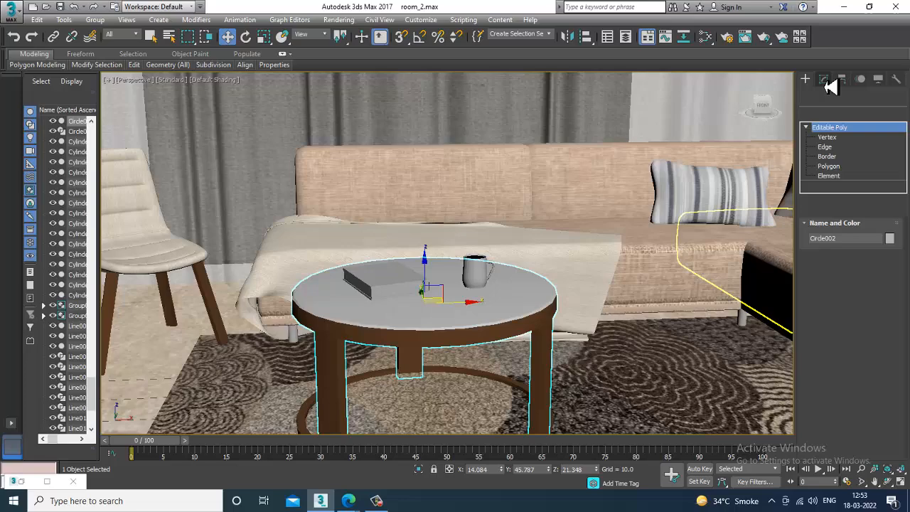
click(842, 168)
Invert the coffee table's polygon selection so that only the tabletop faces are selected, checking them in the Front and Perspective views
key(alt+w)
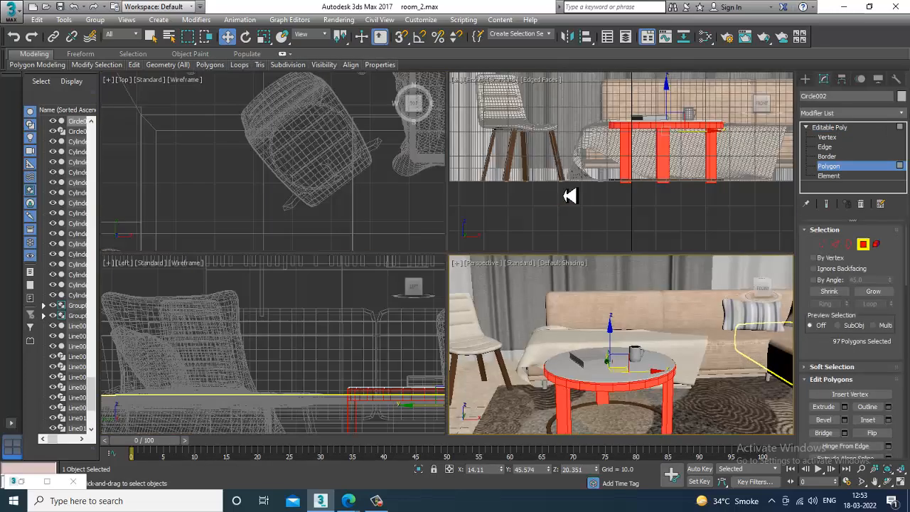
key(alt+w)
middle_drag(634, 185, 613, 186)
key(alt+w)
middle_drag(670, 191, 639, 199)
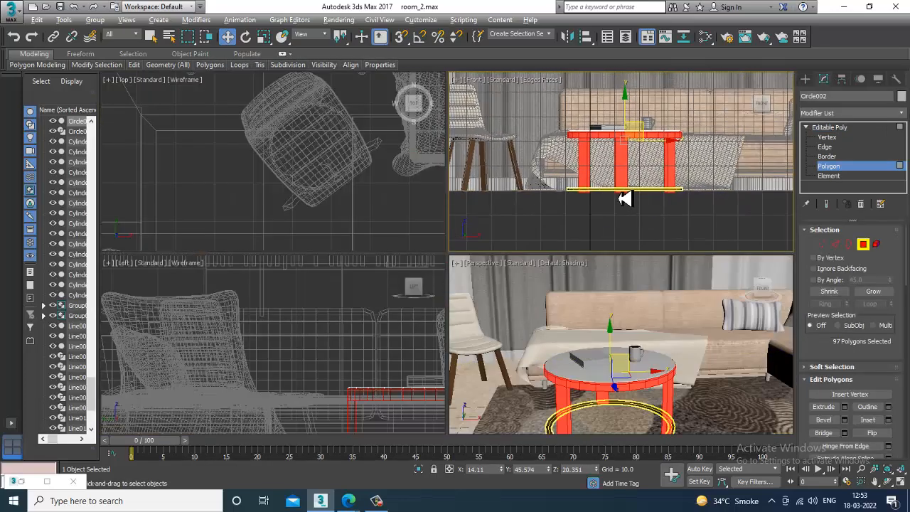
key(alt+w)
key(ctrl+i)
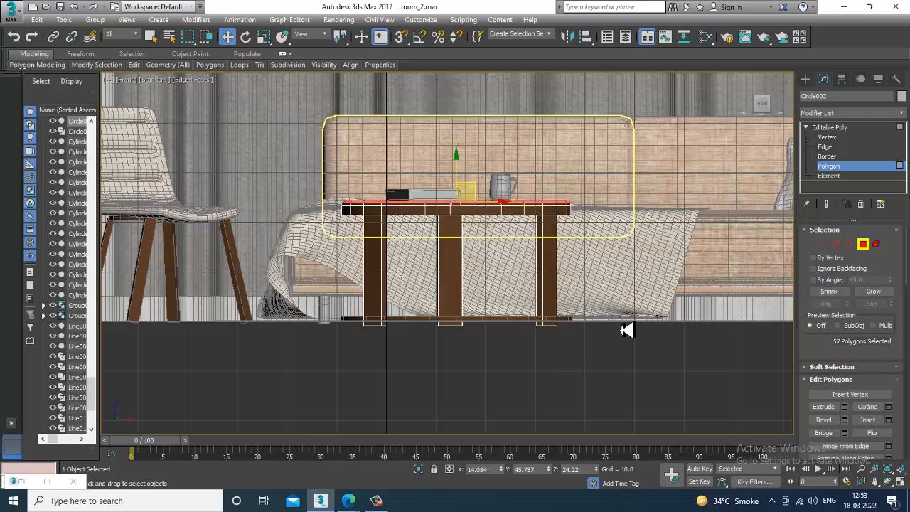
key(alt+w)
middle_click(690, 396)
key(alt+w)
alt+middle_drag(687, 393, 610, 344)
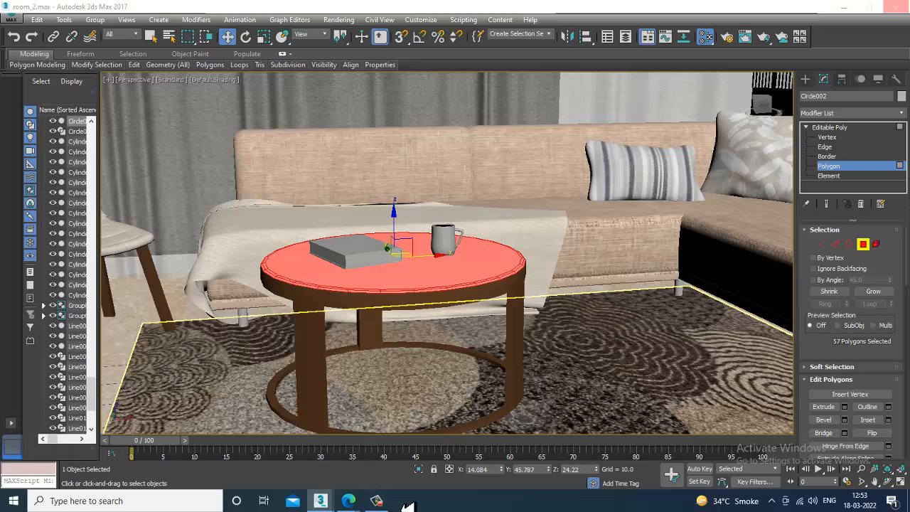
click(376, 501)
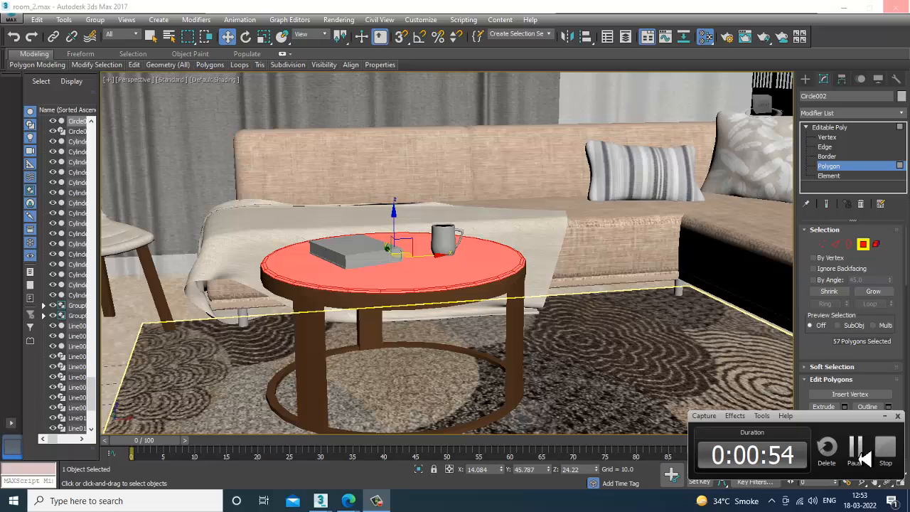
click(857, 449)
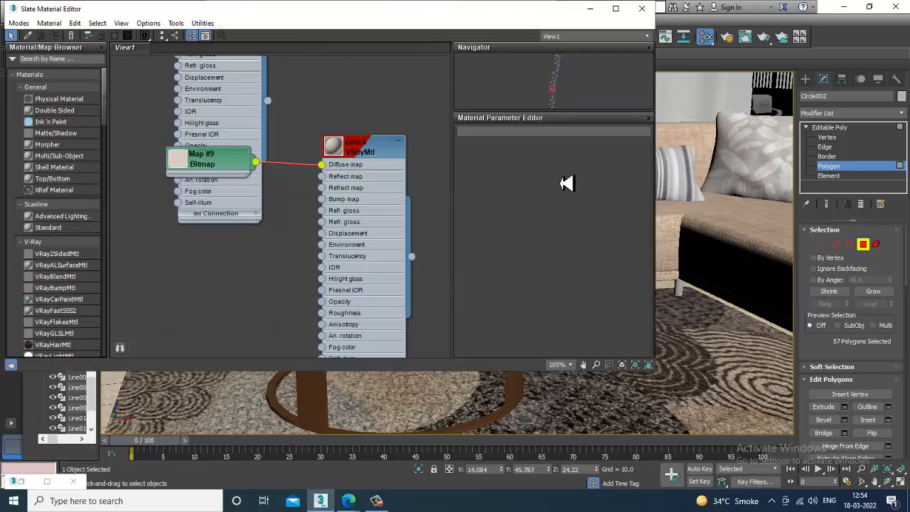
Maximize the Slate Material Editor and add a VRayMtl node in the empty space below the existing materials
click(616, 10)
middle_drag(414, 349, 538, 172)
middle_drag(538, 309, 506, 119)
middle_drag(519, 369, 506, 274)
scroll(505, 274, down, 8)
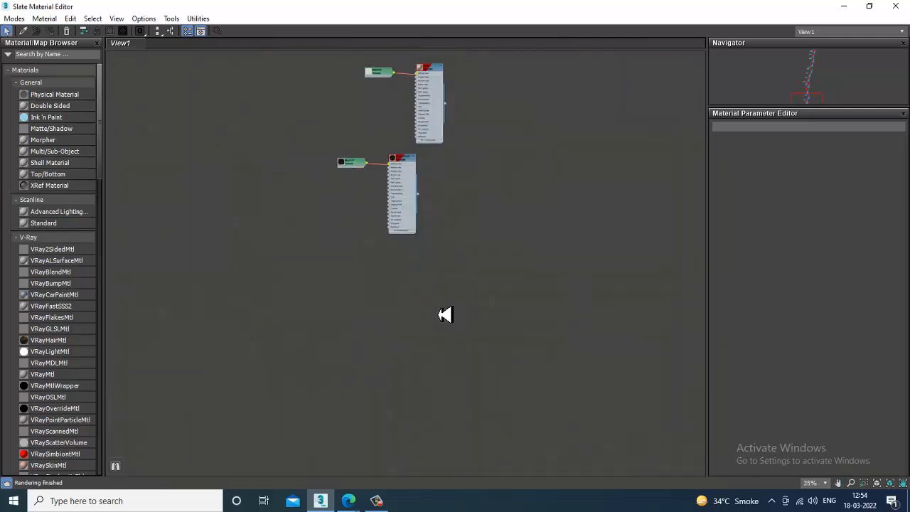
drag(63, 379, 451, 285)
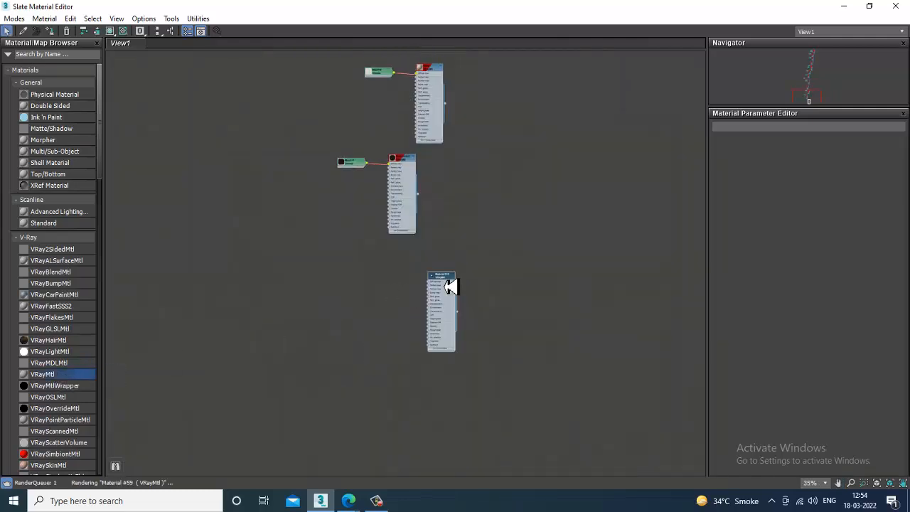
click(377, 501)
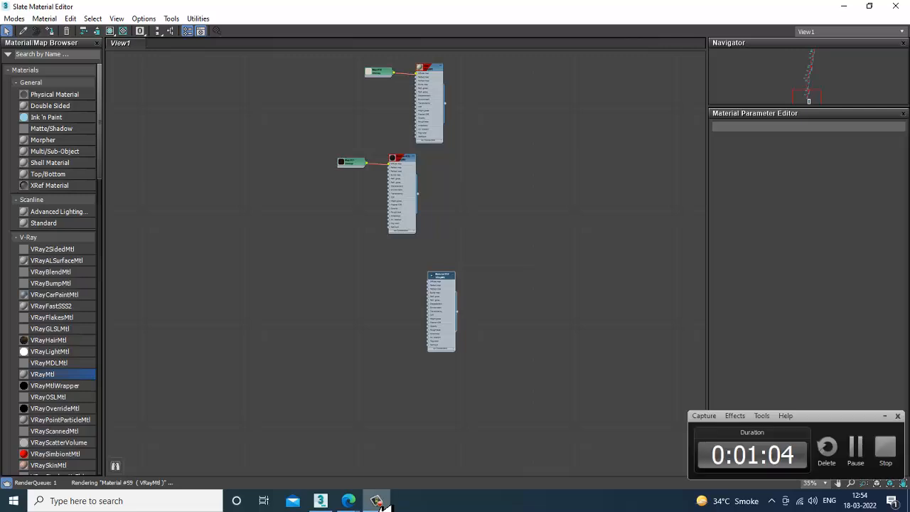
click(377, 501)
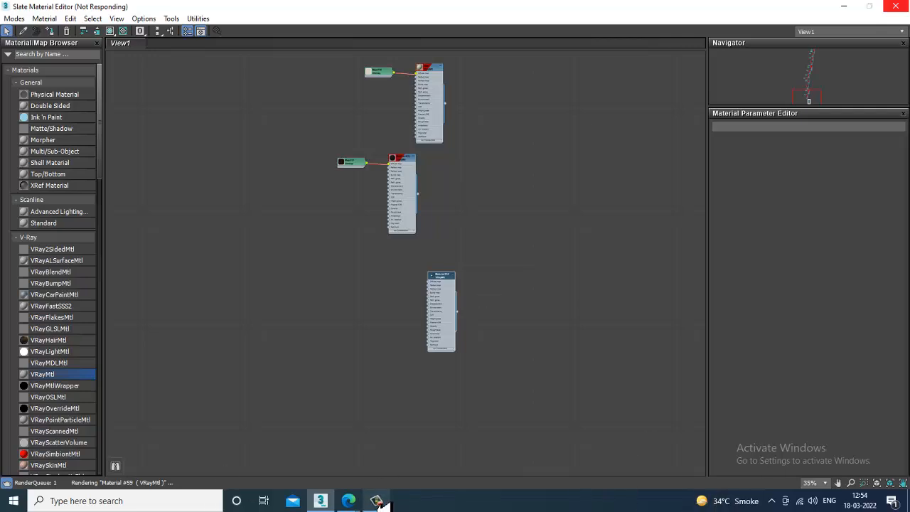
mouse_move(378, 502)
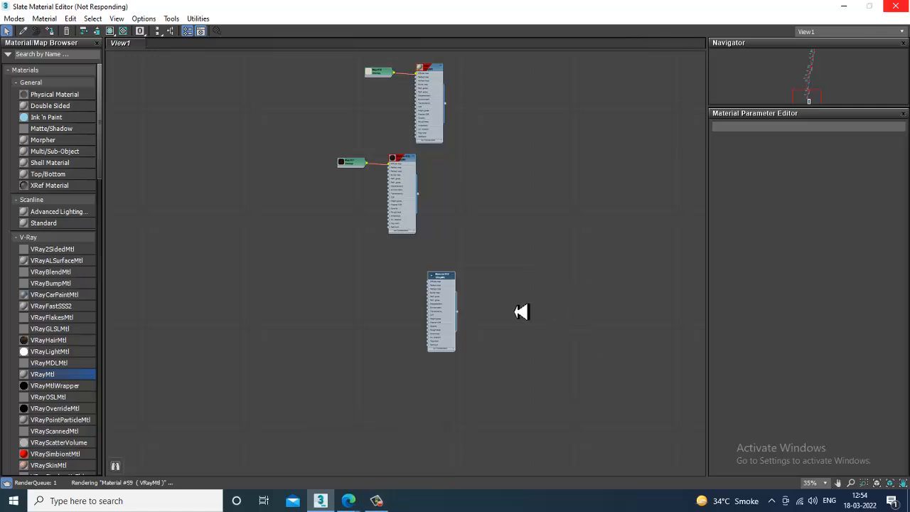
click(379, 499)
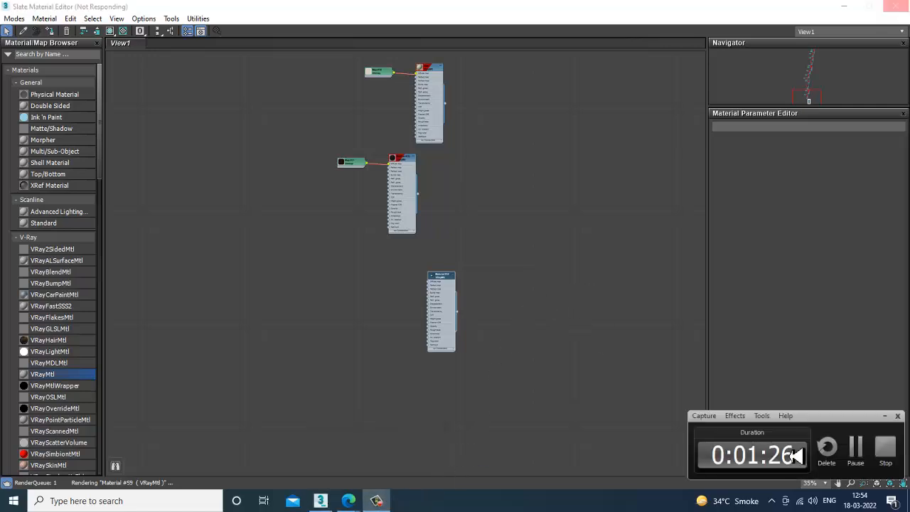
click(856, 447)
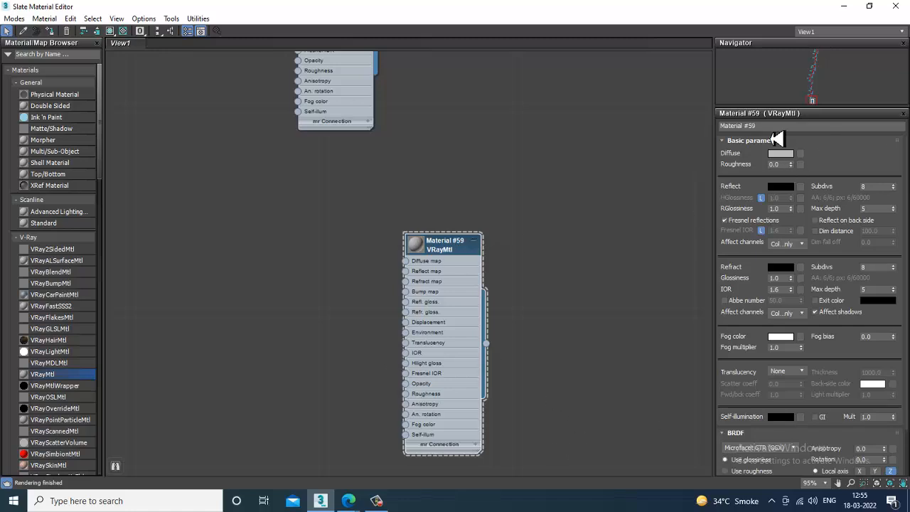
Name the new VRayMtl marble and open the textures folder in March 2022 > living room for its diffuse bitmap
click(774, 128)
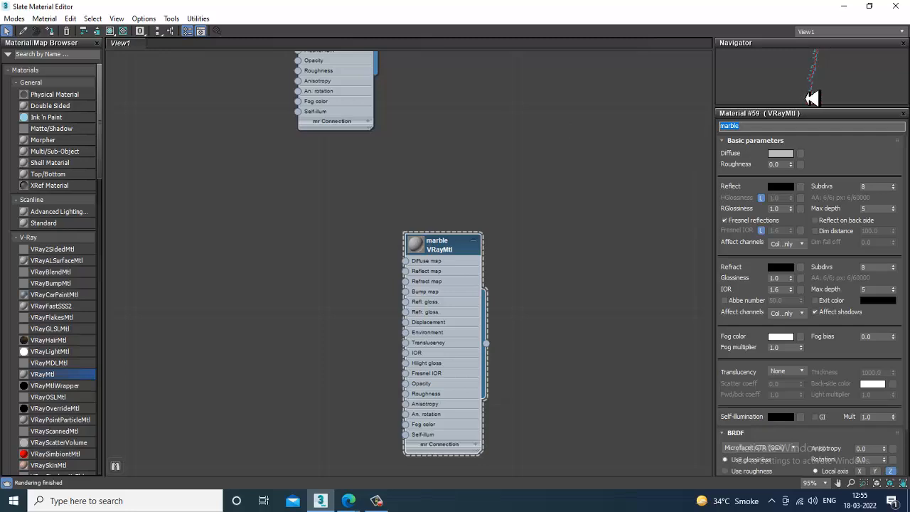
click(802, 153)
double_click(382, 121)
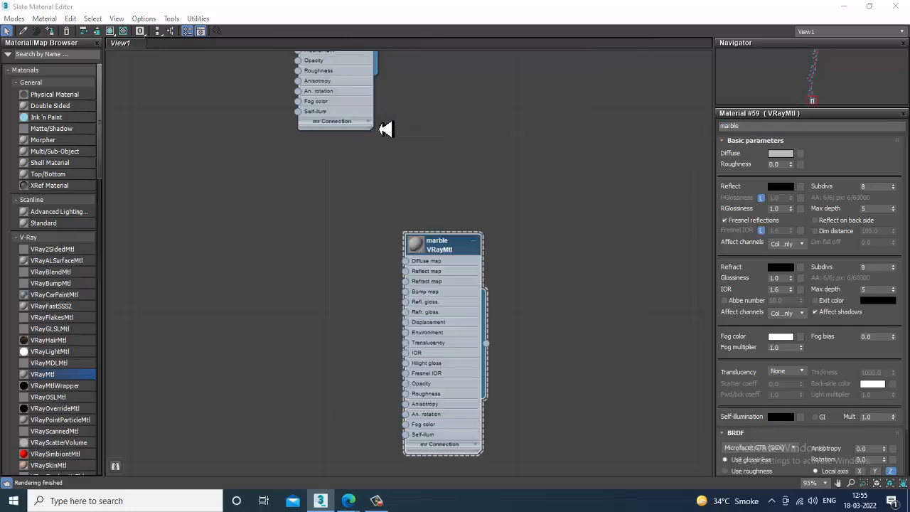
click(39, 178)
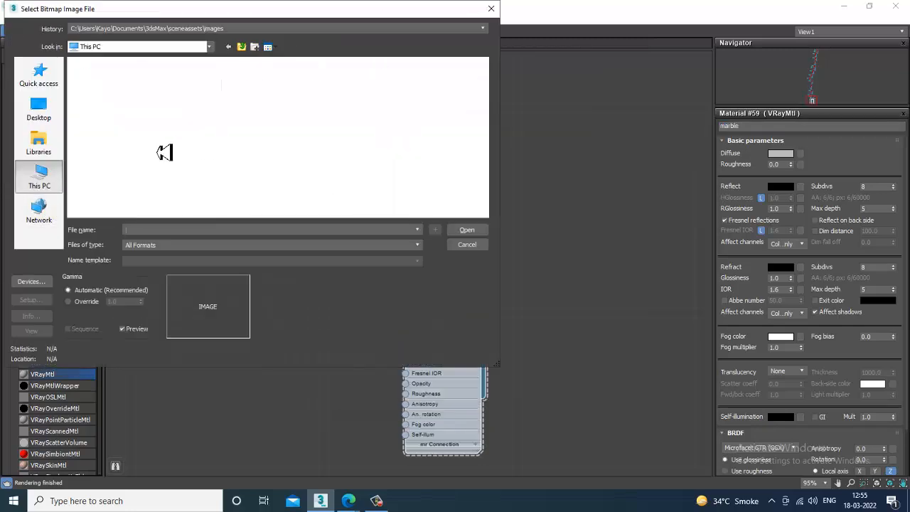
double_click(272, 197)
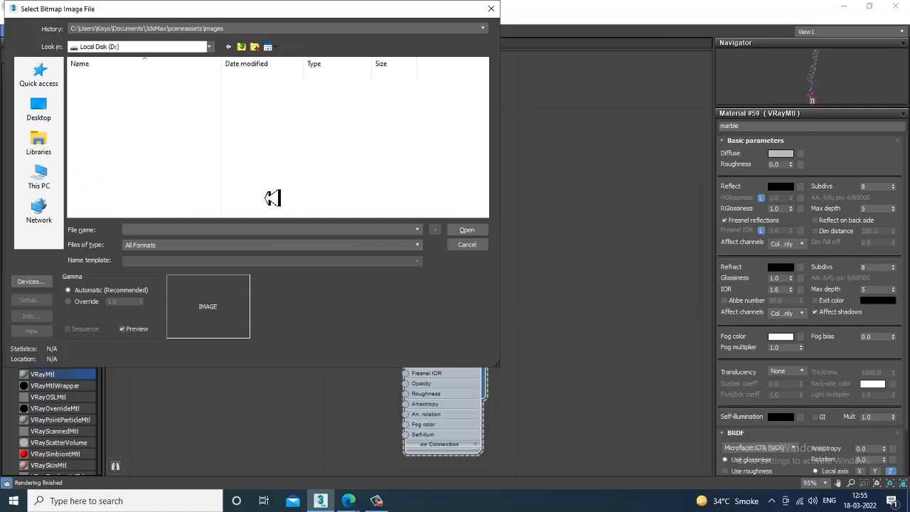
double_click(126, 121)
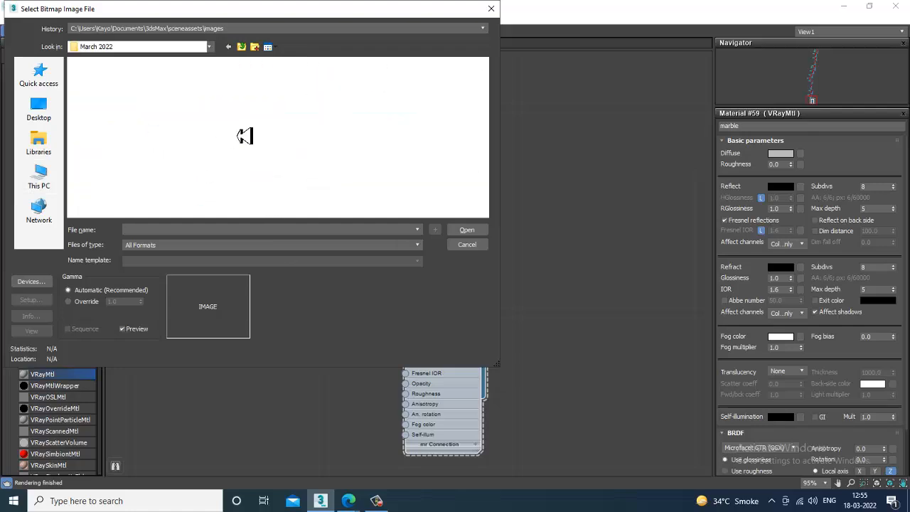
scroll(314, 152, down, 3)
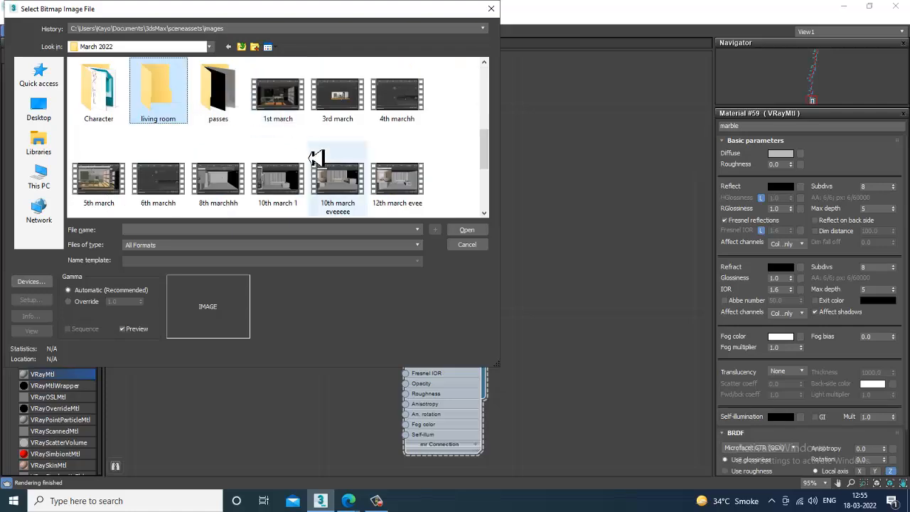
double_click(158, 92)
double_click(93, 84)
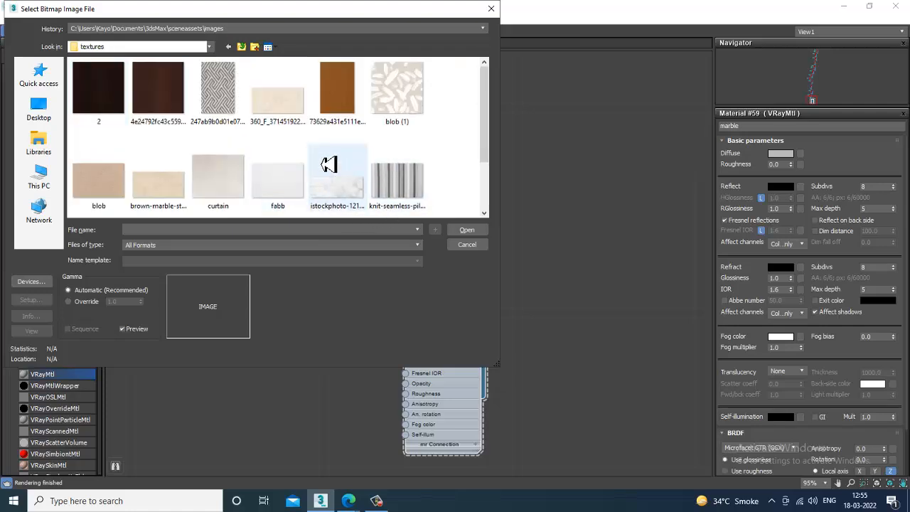
Load the white marble image starting with istockphoto-121 as the marble material's diffuse bitmap
click(275, 119)
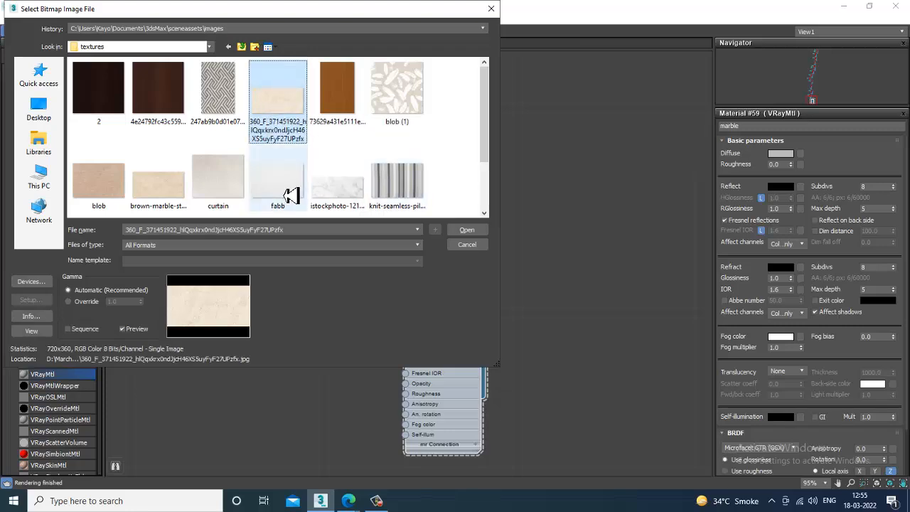
scroll(367, 198, down, 2)
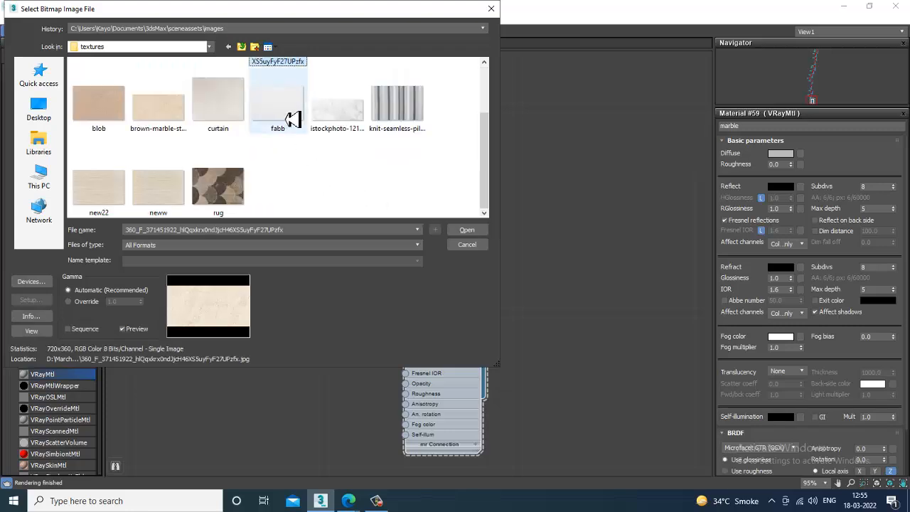
scroll(353, 163, up, 2)
double_click(354, 195)
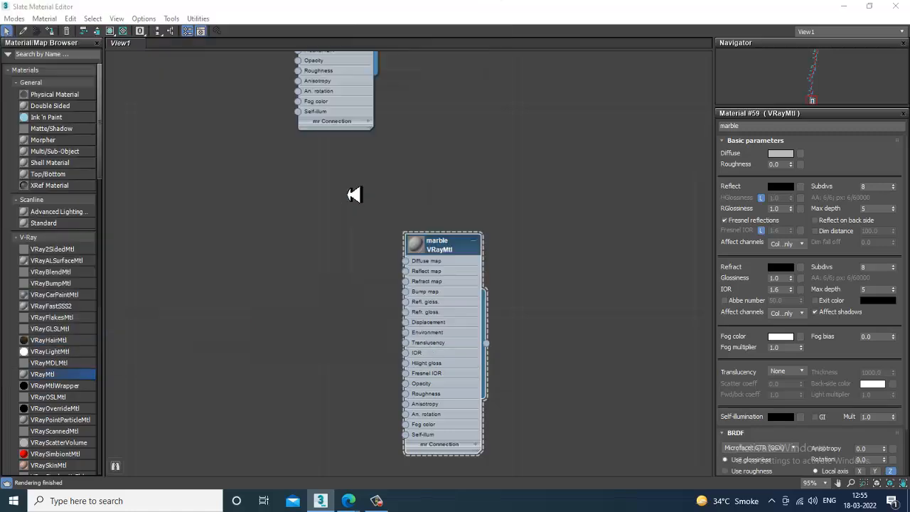
Show the marble material shaded in the viewport and adjust its Reflect colour, minimizing the material editor
click(110, 31)
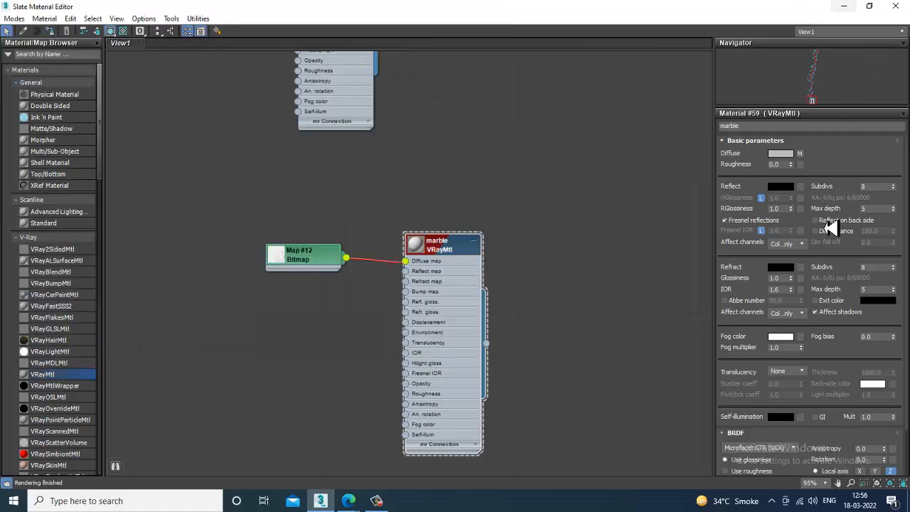
click(781, 186)
drag(356, 108, 344, 93)
click(427, 176)
click(844, 7)
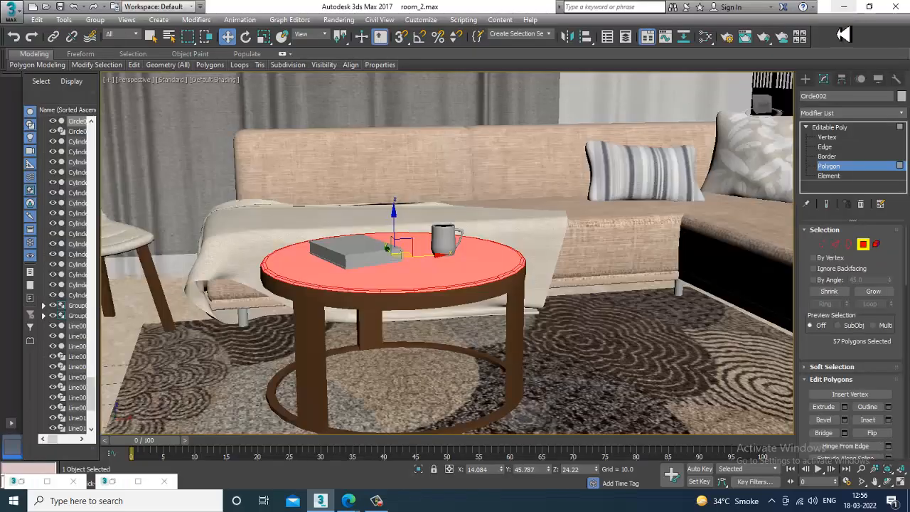
Add a UVW Map modifier to the selected tabletop polygons and set its mapping to Box
scroll(504, 292, up, 3)
scroll(540, 291, up, 3)
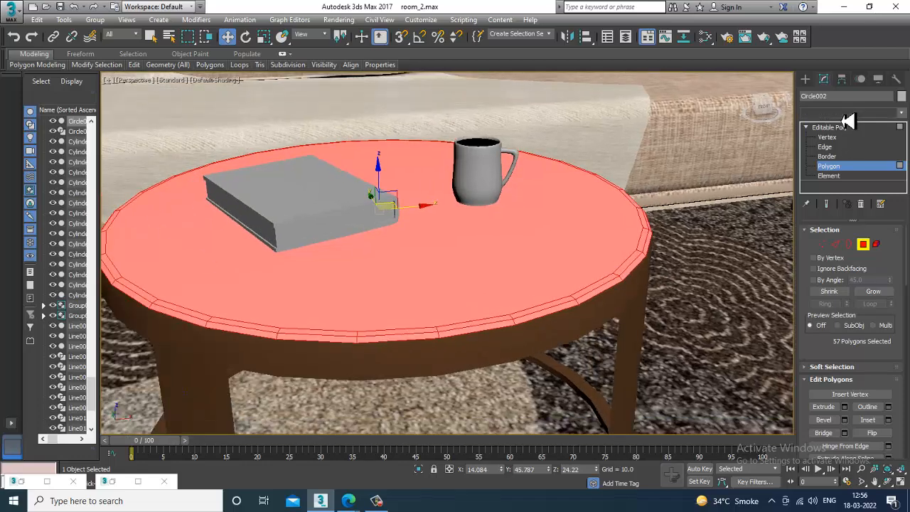
click(846, 115)
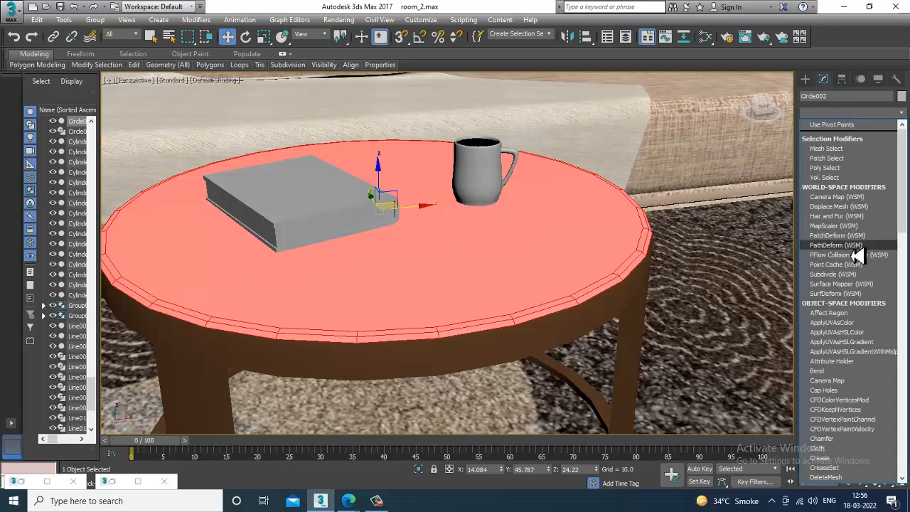
scroll(857, 256, down, 10)
click(849, 375)
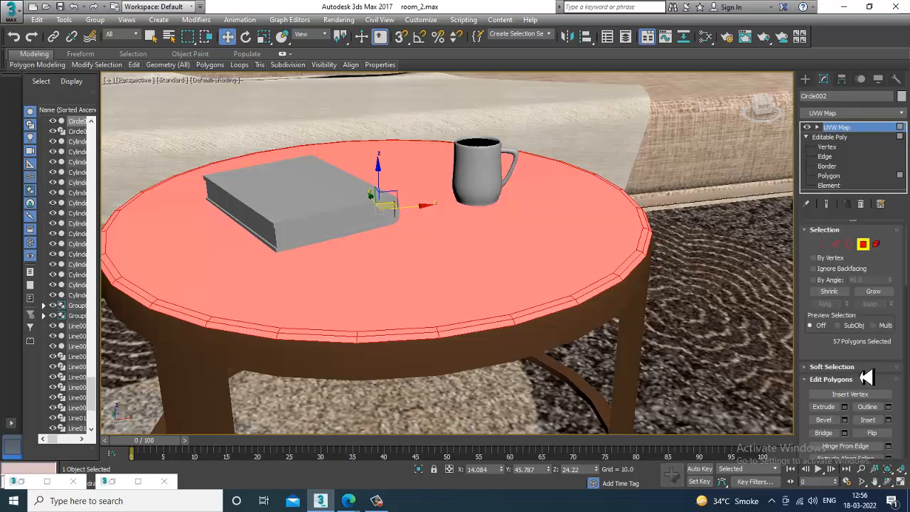
click(839, 295)
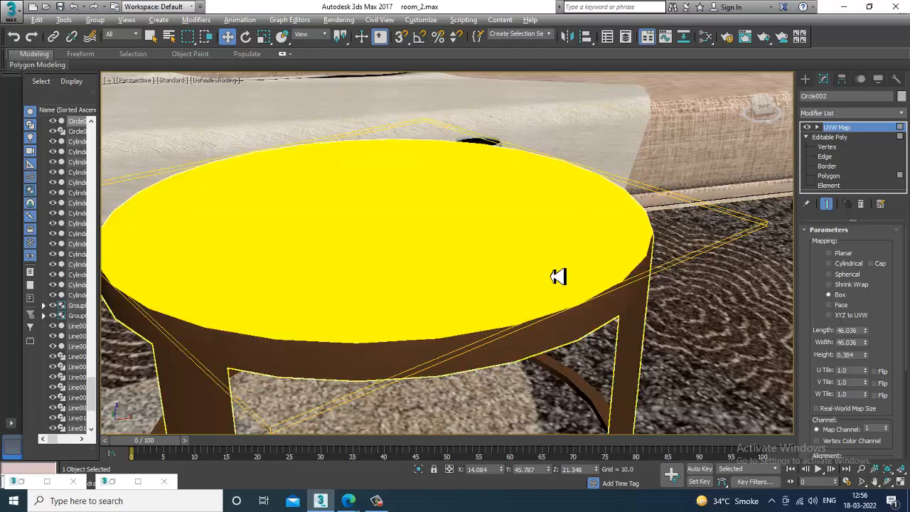
Convert the coffee table with its UVW Map modifier to an Editable Poly and deselect it
mouse_move(553, 269)
alt+middle_down()
mouse_move(586, 302)
mouse_move(552, 251)
alt+middle_up()
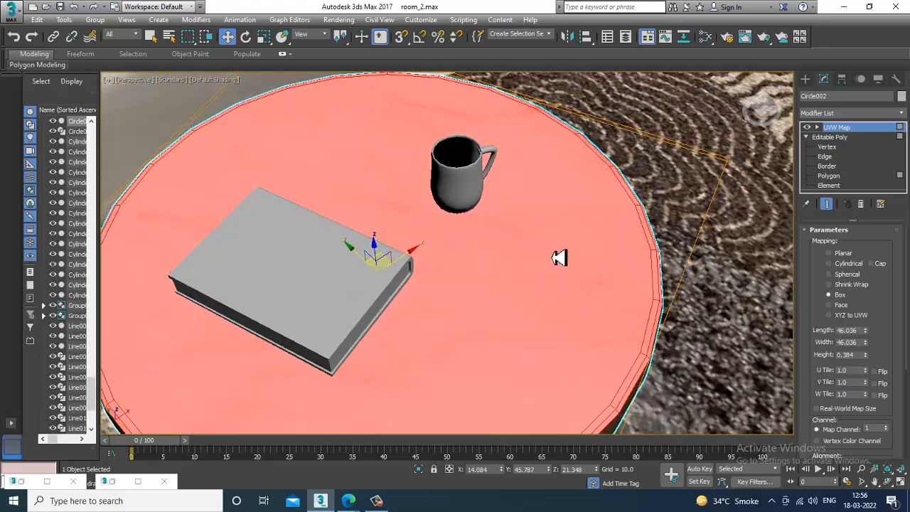
right_click(601, 248)
mouse_move(692, 376)
click(769, 376)
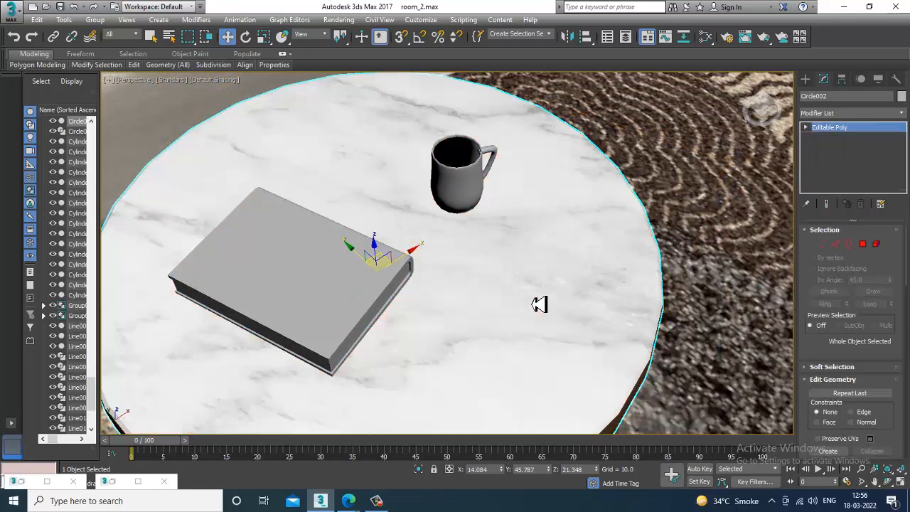
scroll(538, 304, down, 4)
mouse_move(538, 305)
alt+middle_down()
mouse_move(598, 312)
mouse_move(570, 281)
mouse_move(605, 267)
mouse_move(479, 251)
alt+middle_up()
scroll(570, 280, down, 3)
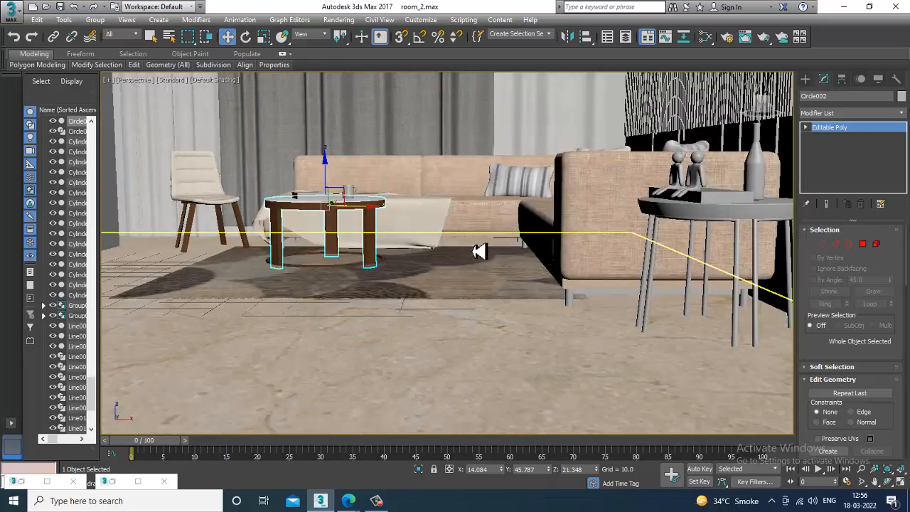
scroll(480, 255, down, 5)
click(551, 314)
Select the round top of the side table beside the sofa and restore the 1.jpg reference image
scroll(509, 280, up, 5)
alt+middle_drag(508, 280, 551, 293)
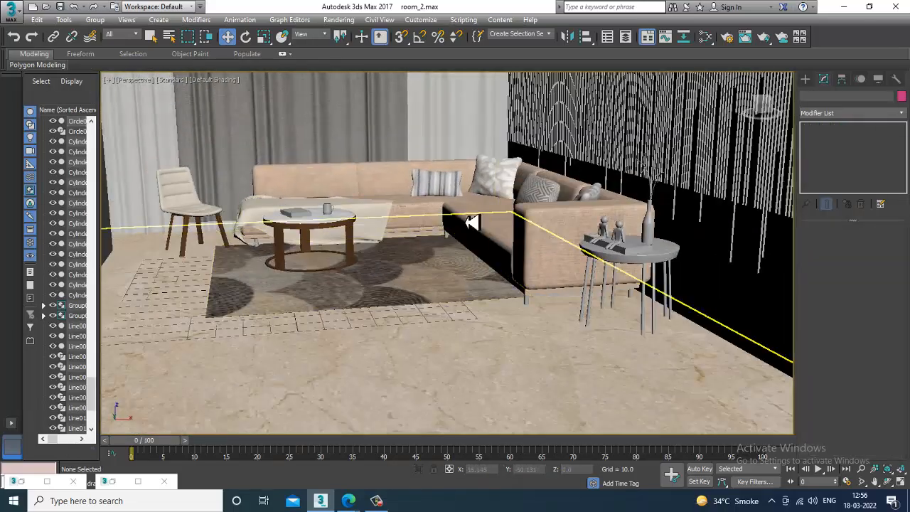
click(656, 262)
scroll(689, 267, up, 3)
middle_drag(690, 267, 674, 268)
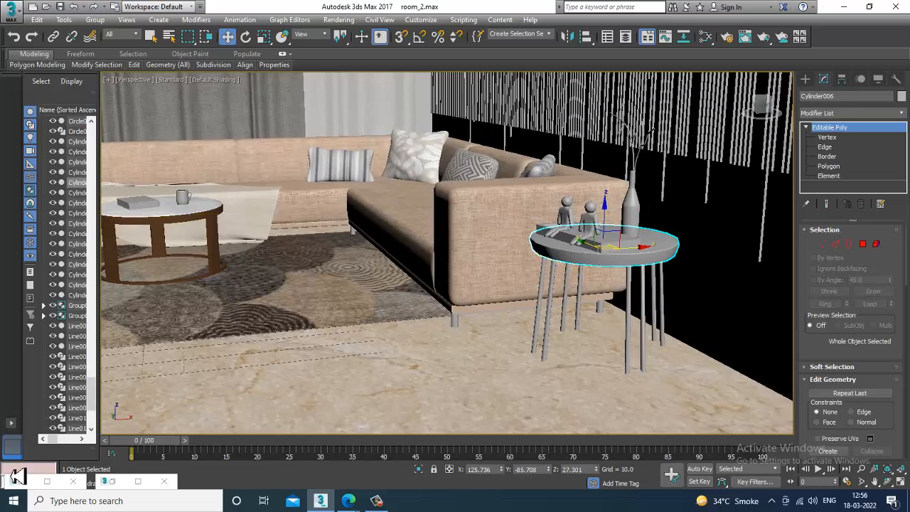
click(26, 483)
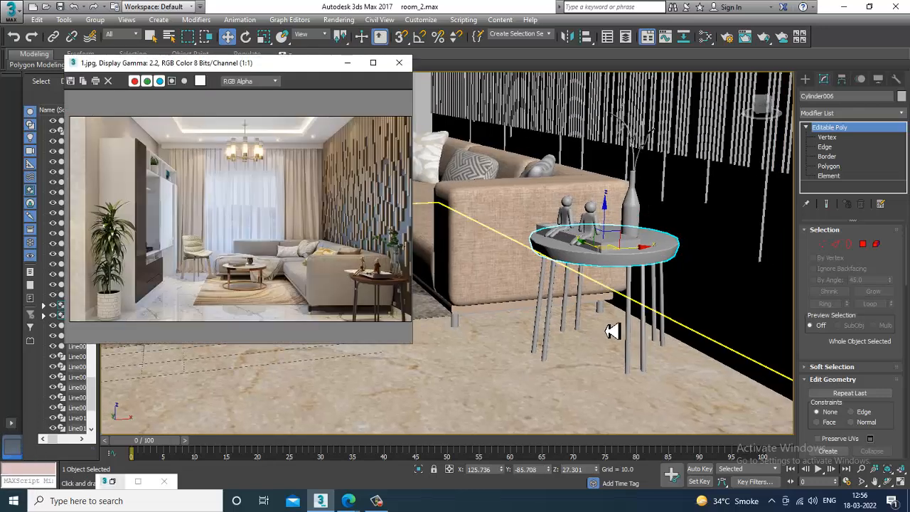
scroll(599, 306, up, 6)
Create a VRayMtl named wood for the side table's top, with orange-brown image 73629a431e5111ef5d05244fc7f321ed as its diffuse bitmap
key(m)
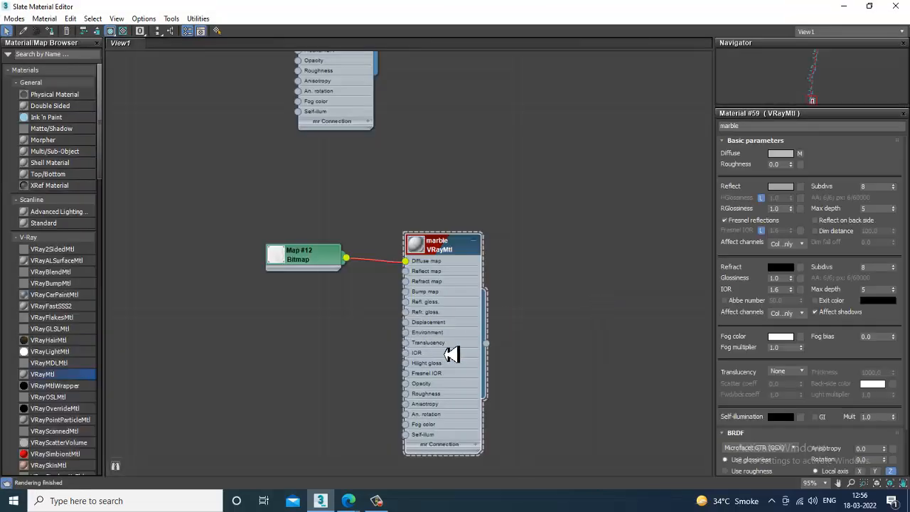
drag(352, 380, 349, 372)
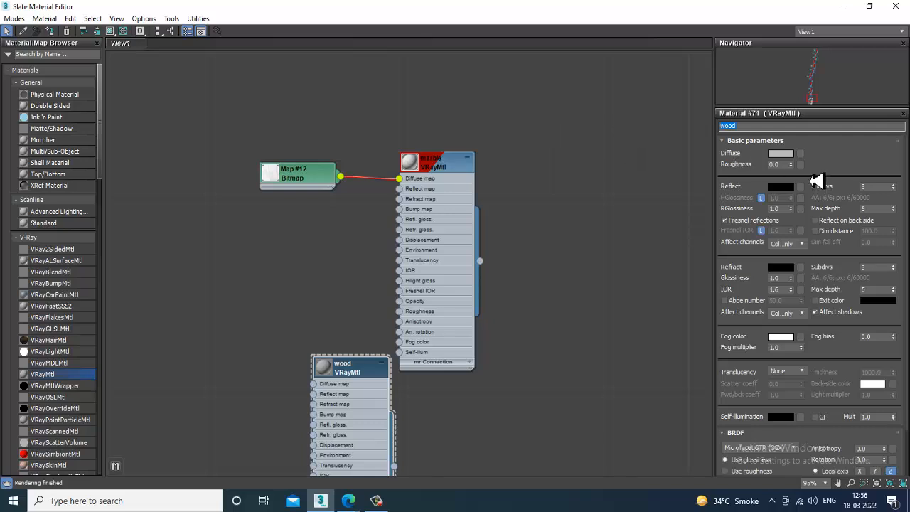
click(801, 154)
double_click(380, 124)
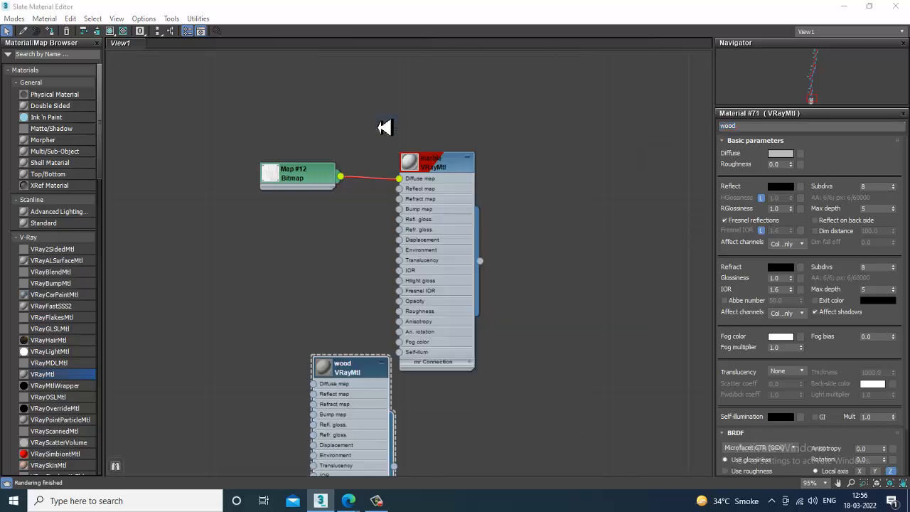
scroll(346, 184, up, 2)
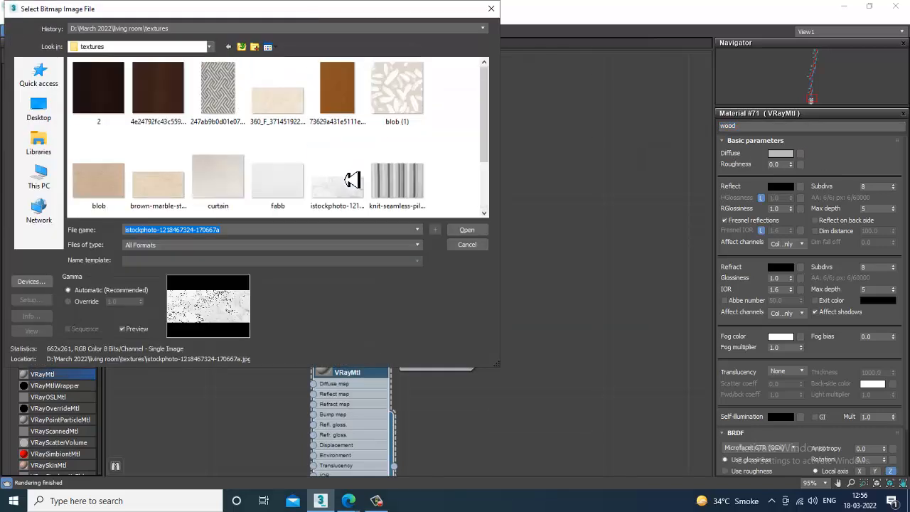
click(164, 98)
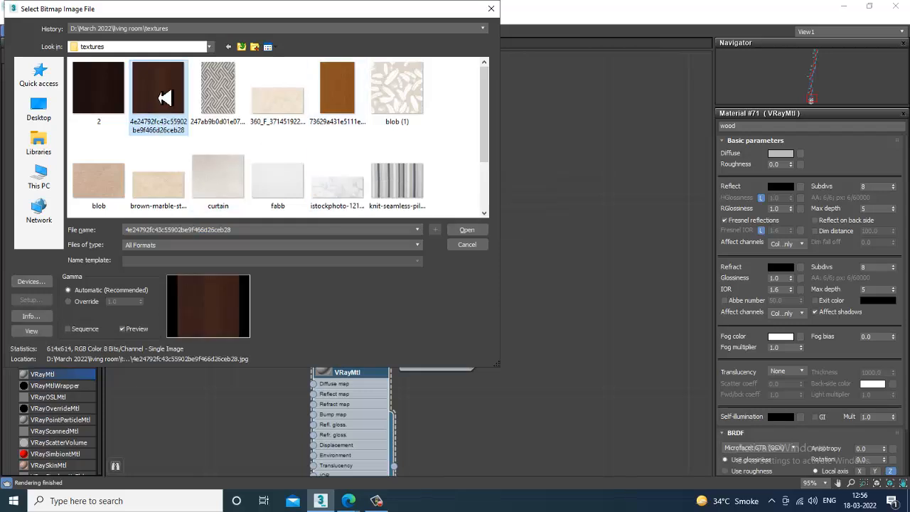
double_click(353, 87)
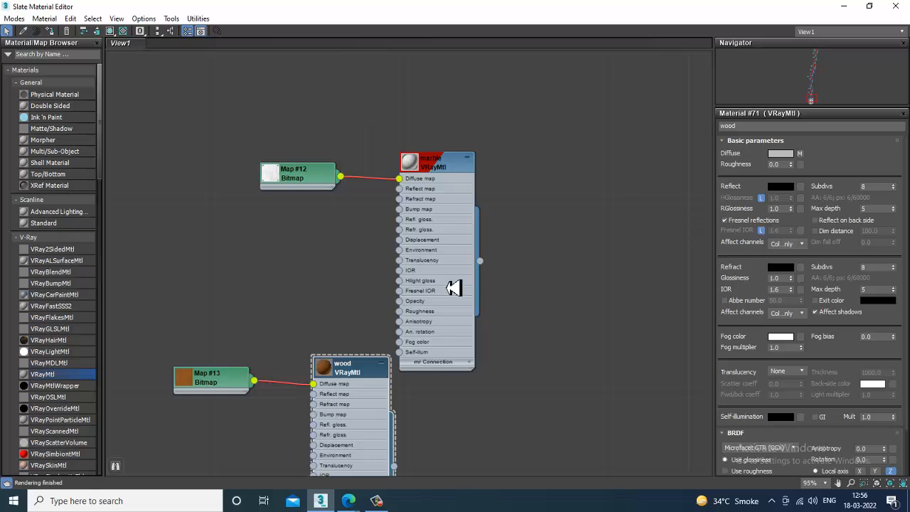
Replace the wood material's diffuse bitmap with the dark brown image 4e24792fc43c55902be9f466d26ceb28
click(799, 154)
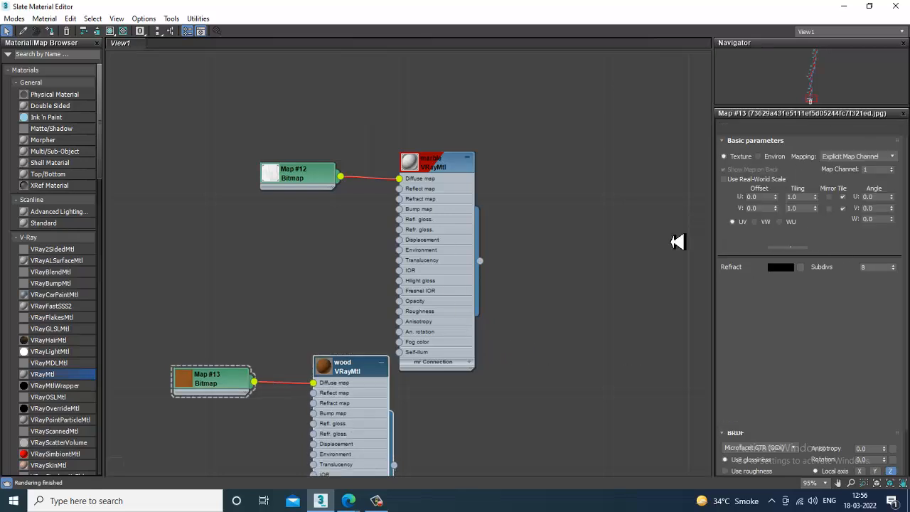
click(835, 284)
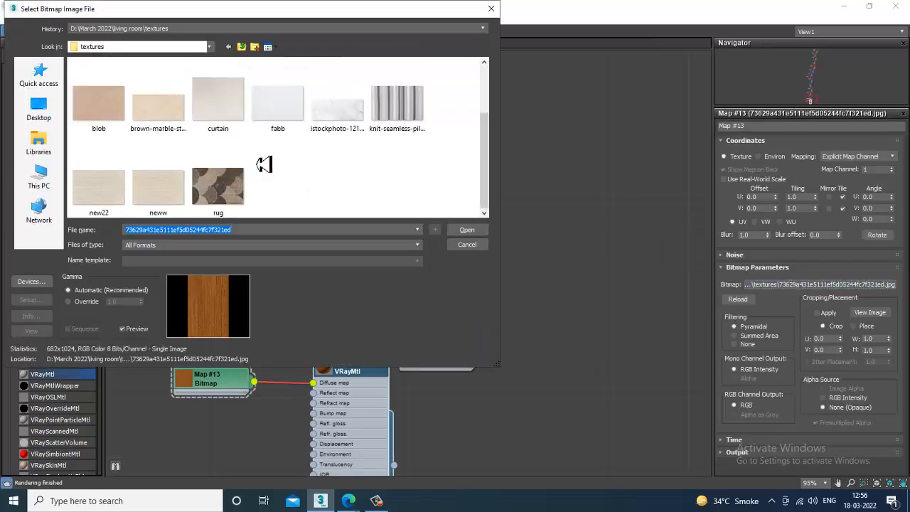
scroll(262, 181, up, 3)
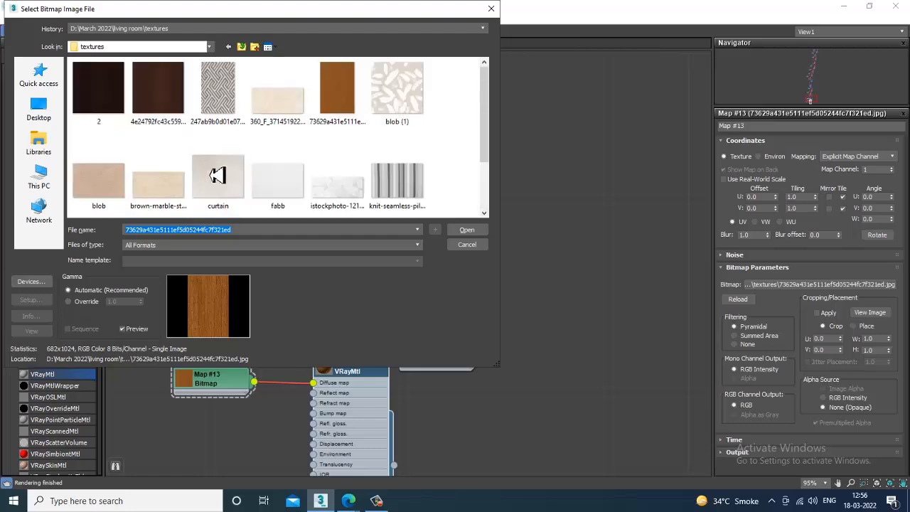
double_click(160, 91)
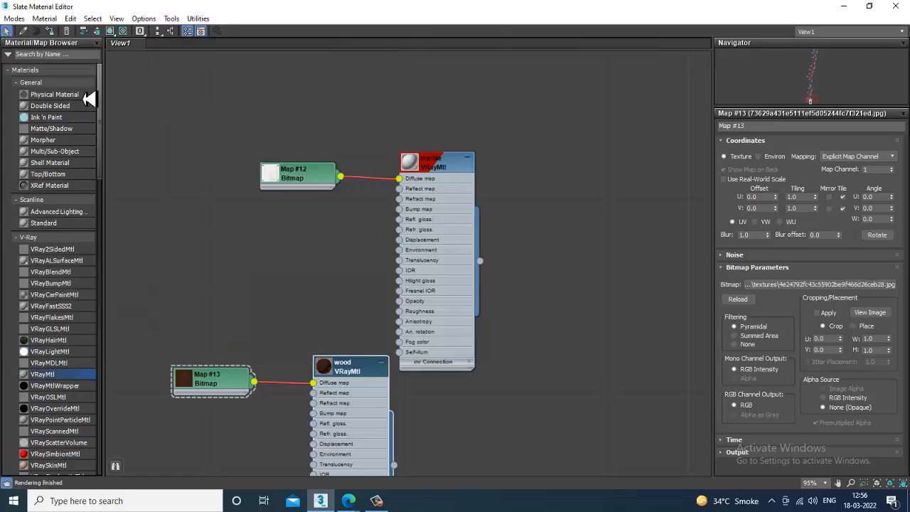
Show the wood material shaded in the viewport and minimize the material editor to inspect the side table's top
click(111, 31)
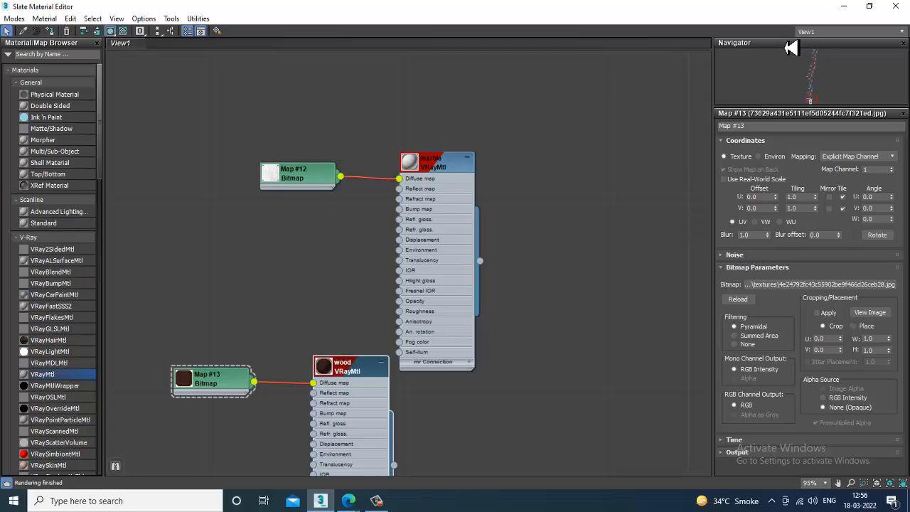
click(867, 7)
click(596, 7)
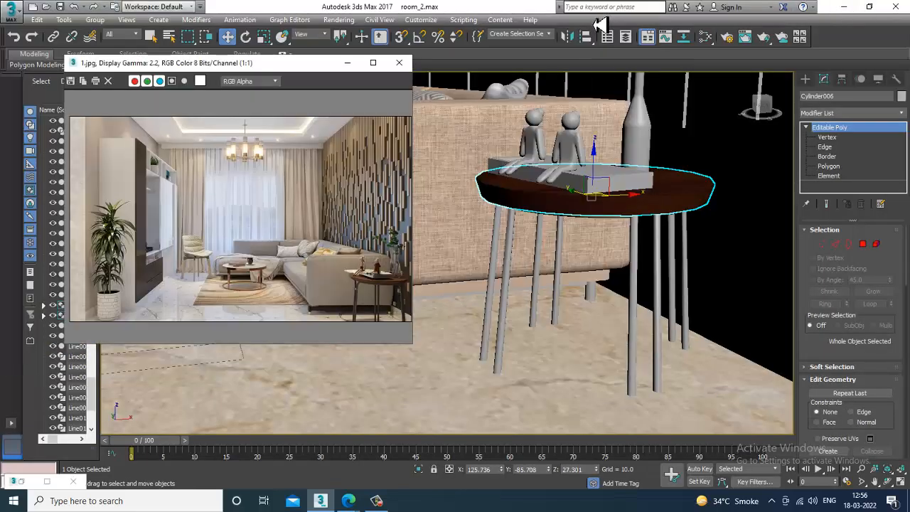
scroll(660, 237, up, 6)
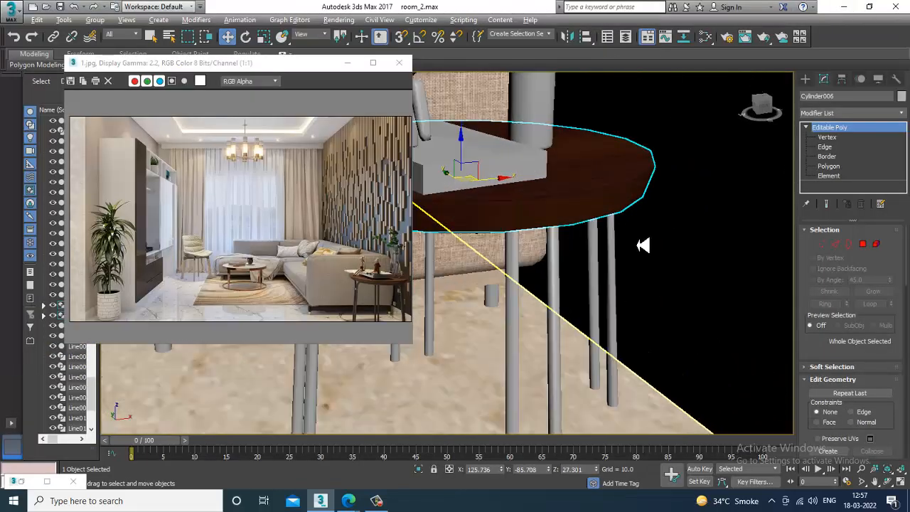
Change the wood material's bitmap to the orange-brown image 73629a431e5111ef5d05244fc7f321ed and minimize the material editor
key(m)
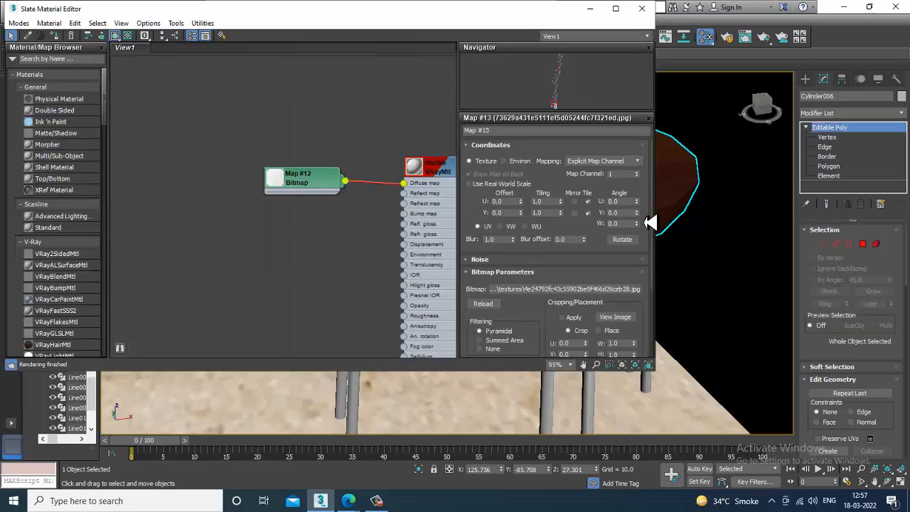
click(573, 283)
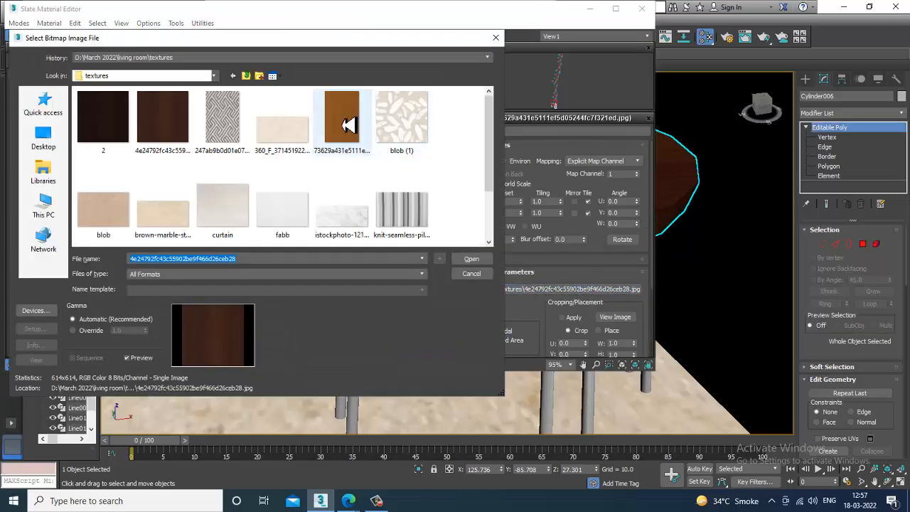
double_click(348, 122)
click(589, 8)
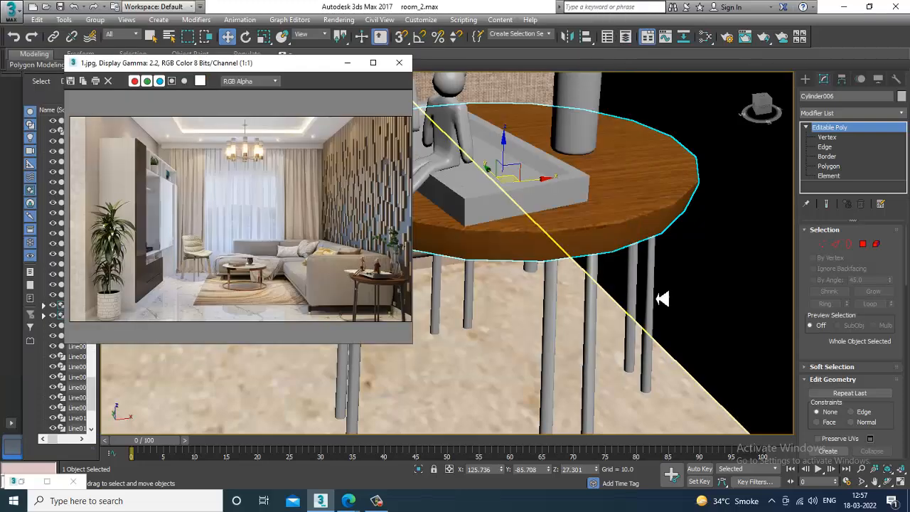
Add a UVW Map modifier to the side table's top and set its mapping to Box
alt+middle_drag(629, 308, 666, 279)
click(843, 114)
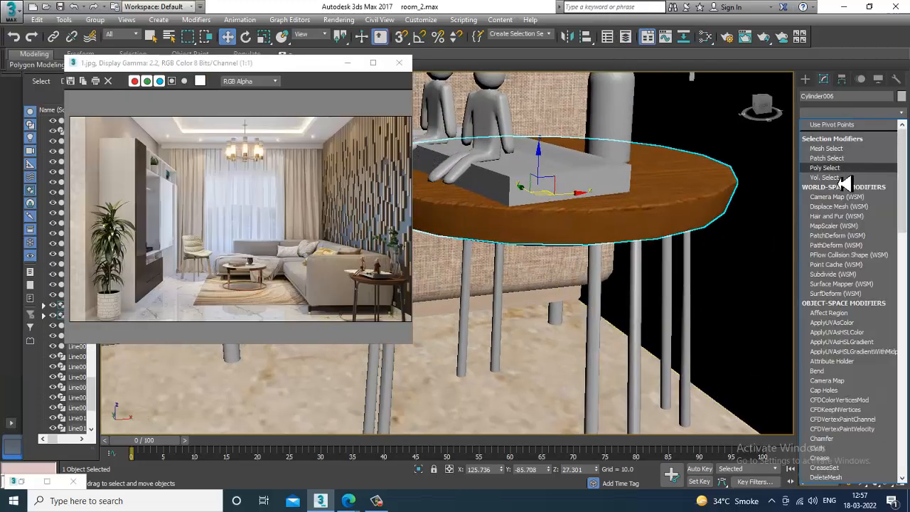
scroll(839, 182, down, 10)
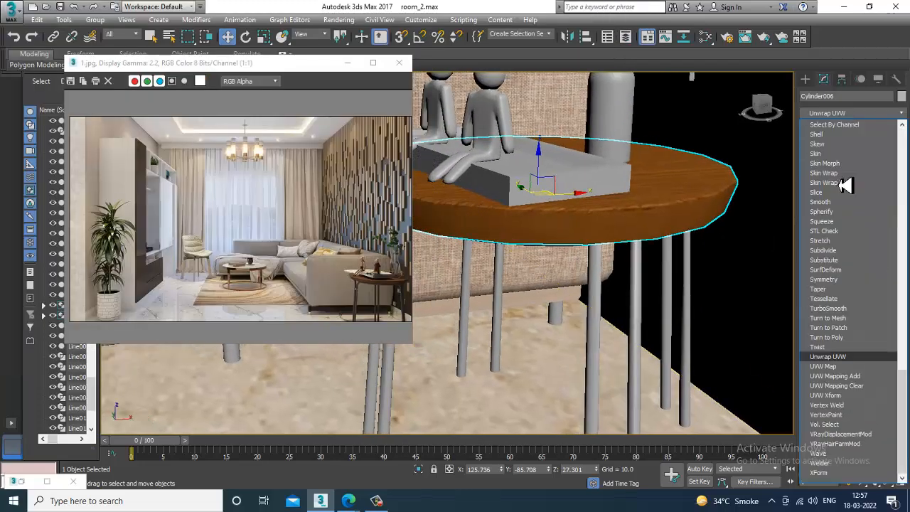
click(837, 375)
click(841, 294)
Convert the mapped side tabletop to an Editable Poly
alt+middle_drag(681, 206, 671, 181)
right_click(671, 176)
mouse_move(735, 300)
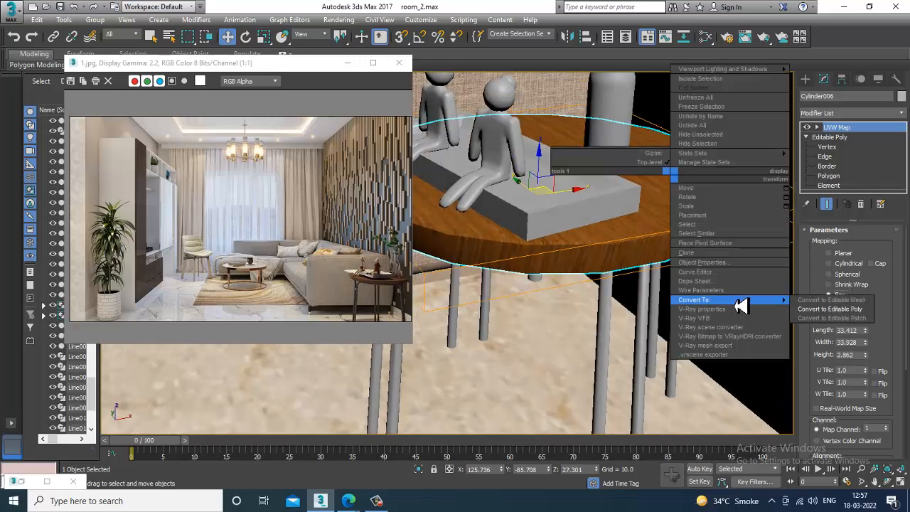
click(829, 309)
Select the side table's leg frame and add a new VRayMtl for it with an enlarged preview in the material editor
scroll(359, 305, up, 1)
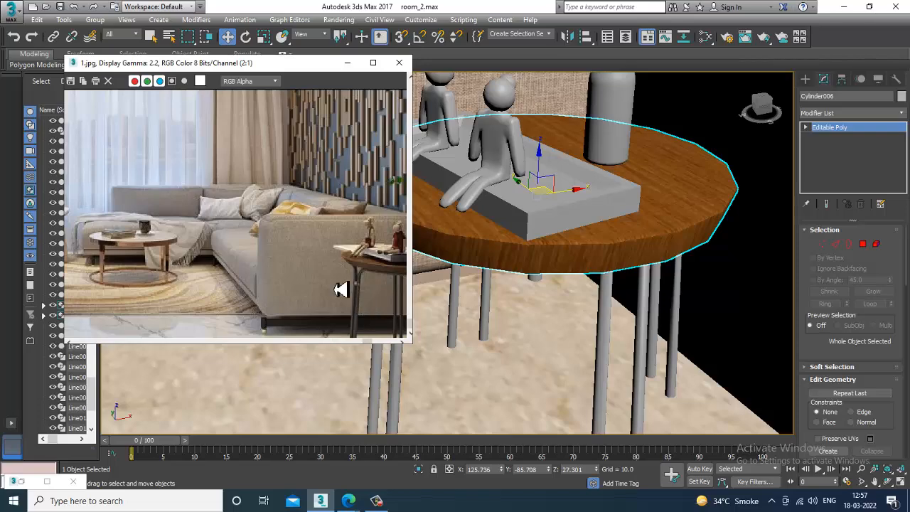
click(616, 320)
alt+middle_drag(616, 320, 619, 286)
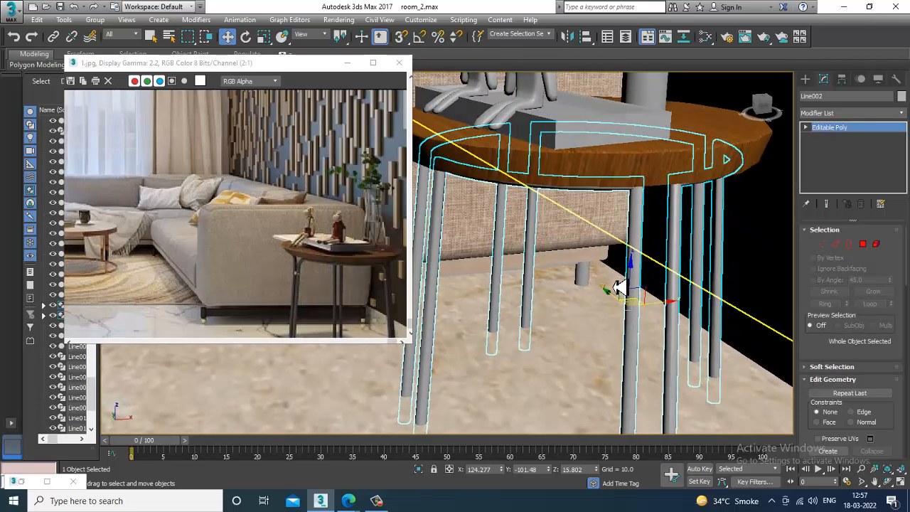
key(m)
scroll(284, 201, down, 5)
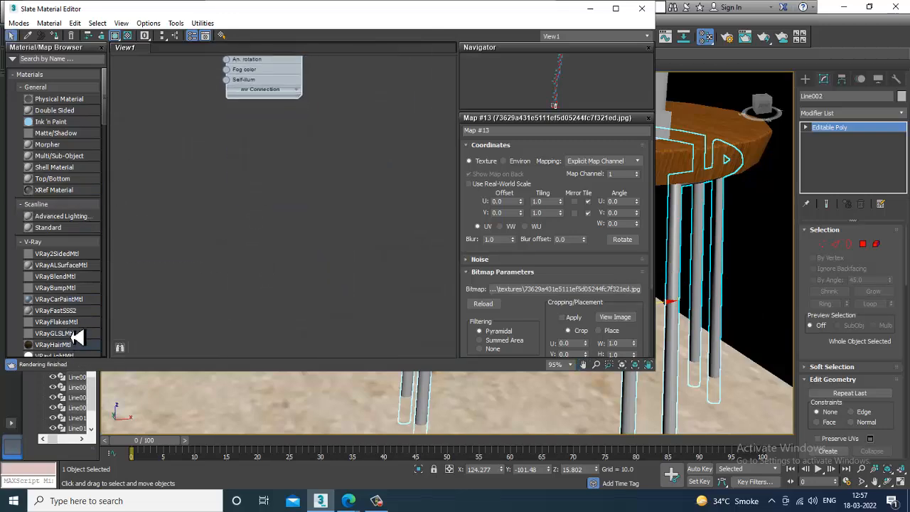
scroll(114, 131, down, 3)
scroll(57, 170, up, 3)
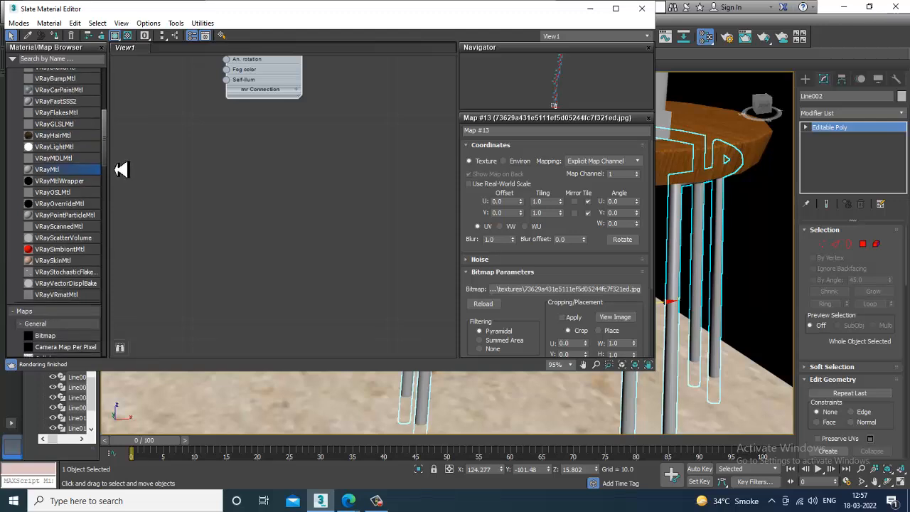
drag(57, 177, 306, 159)
double_click(268, 150)
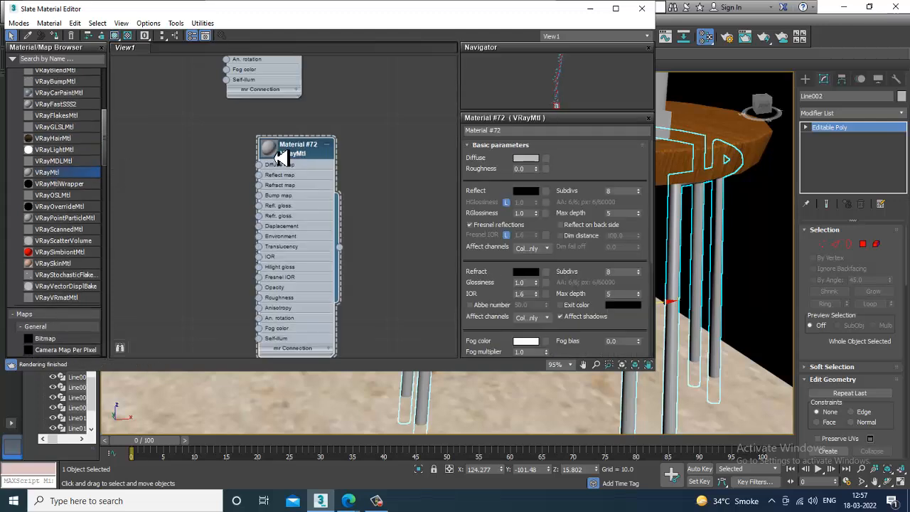
Set the new VRayMtl's Diffuse colour to a dark grey
click(526, 159)
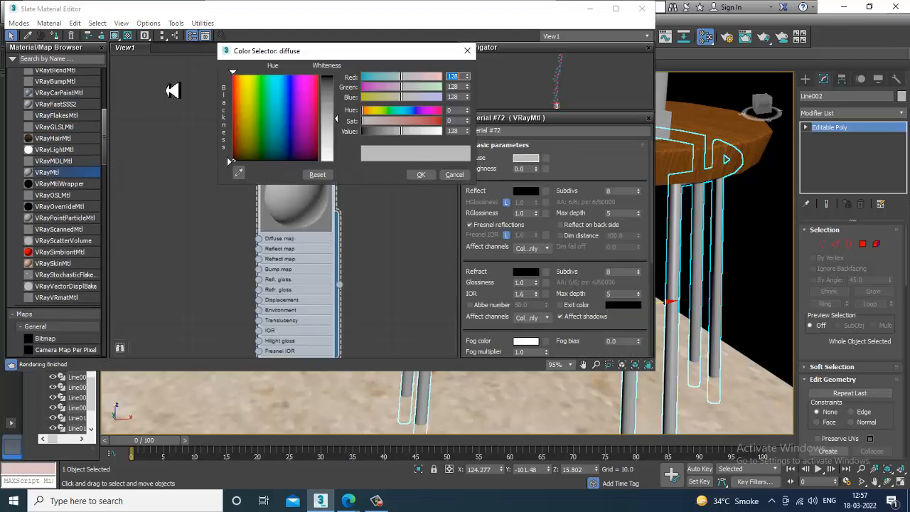
mouse_move(353, 121)
mouse_down()
mouse_move(338, 80)
mouse_move(348, 130)
mouse_up()
click(418, 174)
Set the new VRayMtl's Reflect colour to grey value 112 and its reflection glossiness to 0.6
click(527, 191)
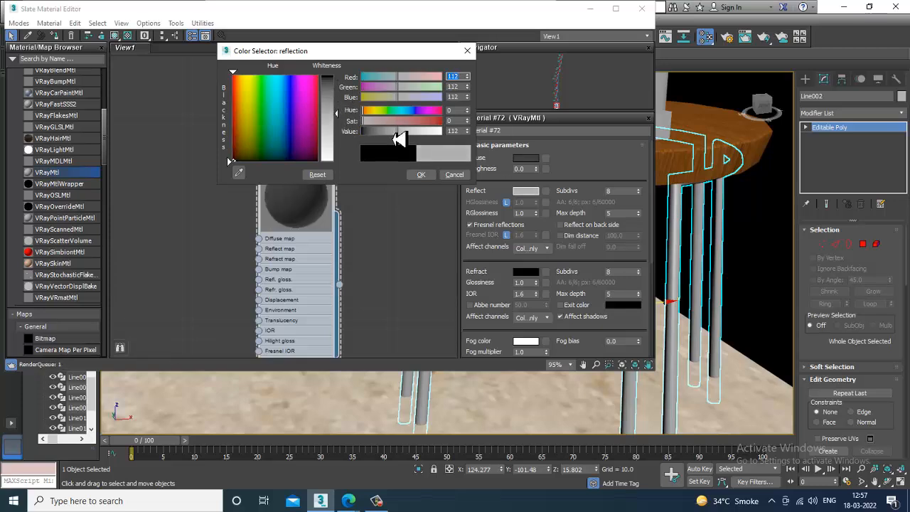
click(421, 175)
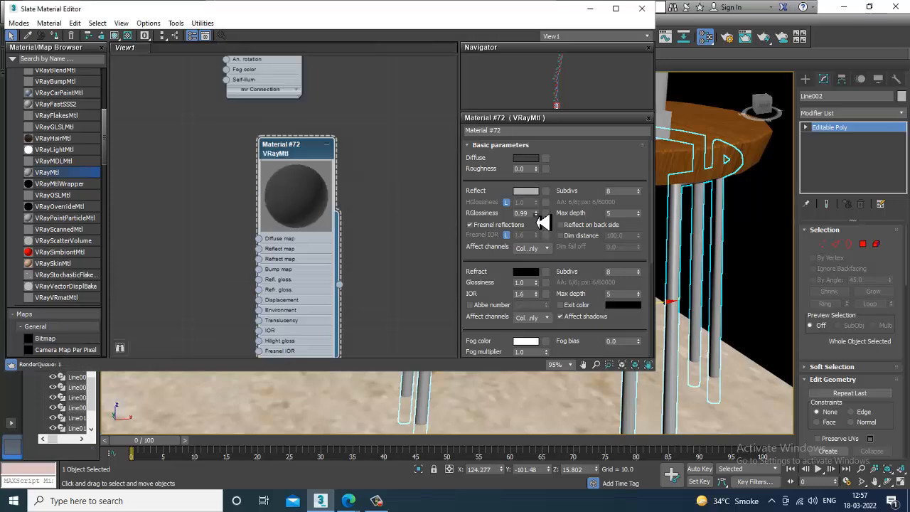
drag(543, 225, 549, 245)
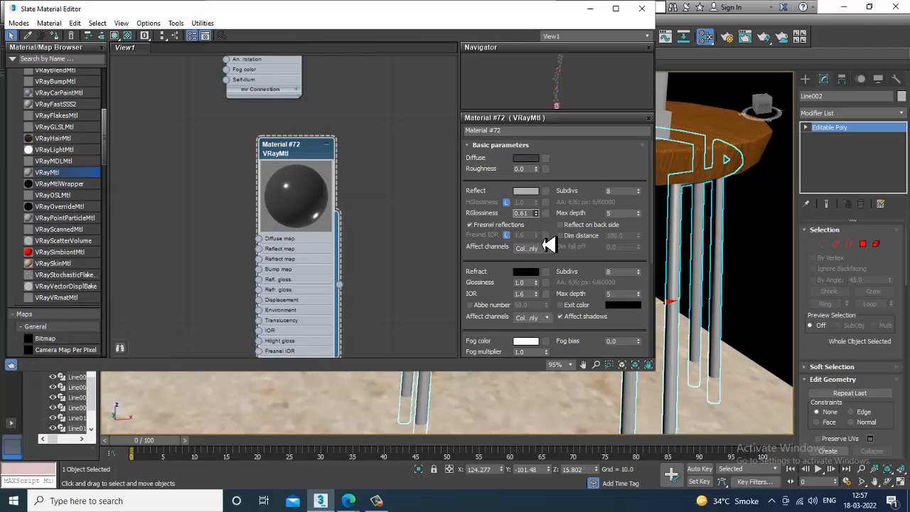
click(505, 235)
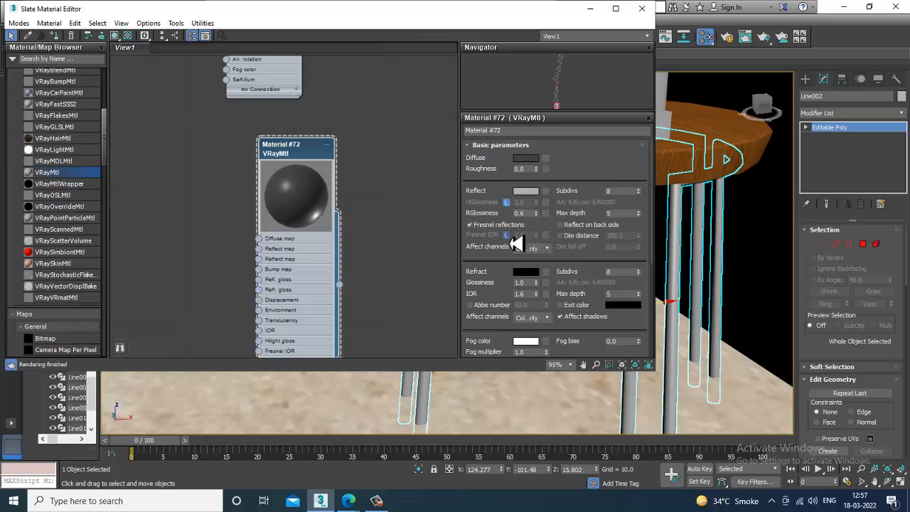
Unlock the dark VRayMtl's Fresnel IOR and set it to 5.8, assign the material to the side table's leg frame, and minimise the material editor
drag(536, 237, 543, 219)
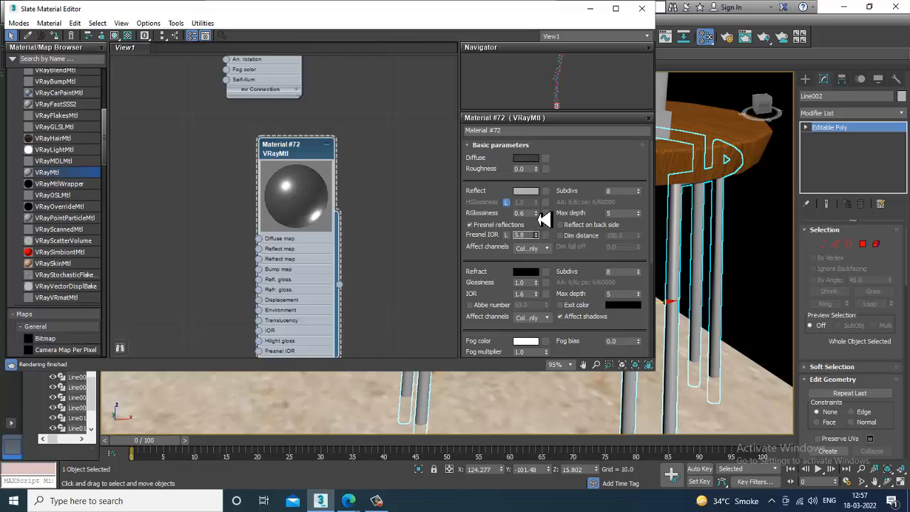
click(506, 235)
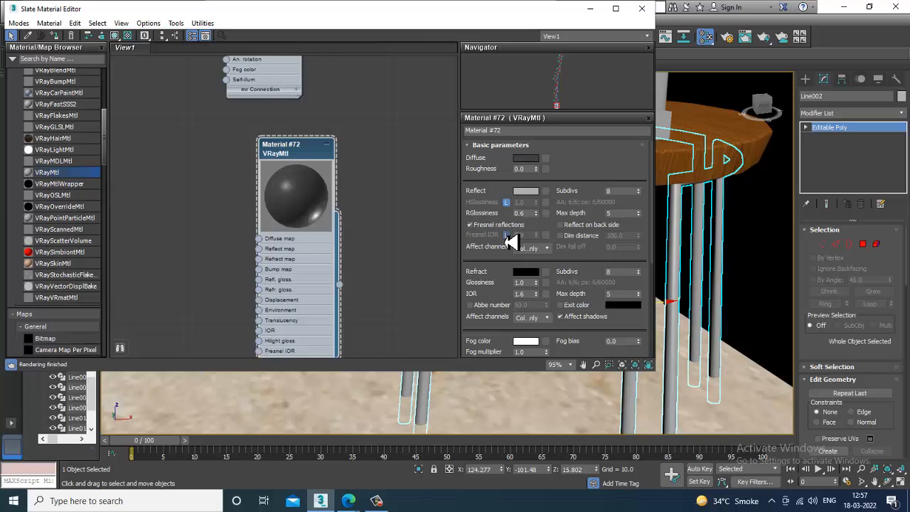
click(506, 235)
click(56, 36)
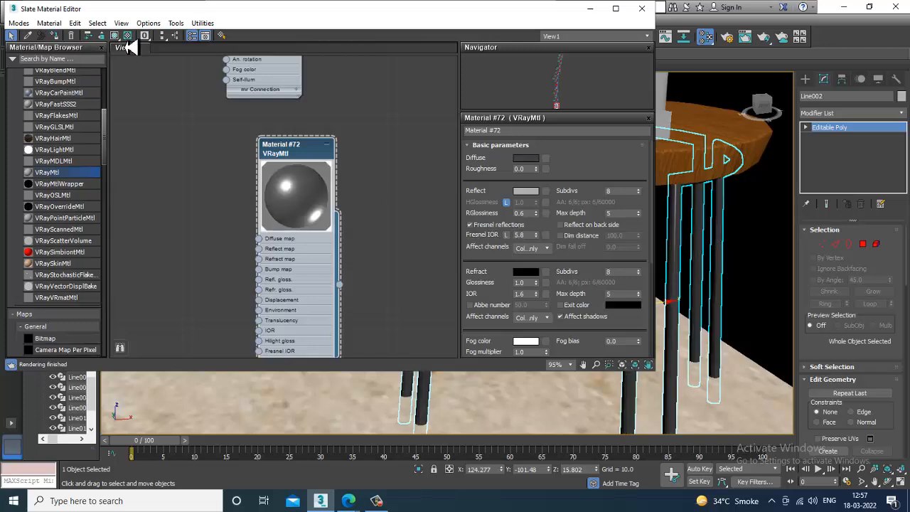
click(590, 9)
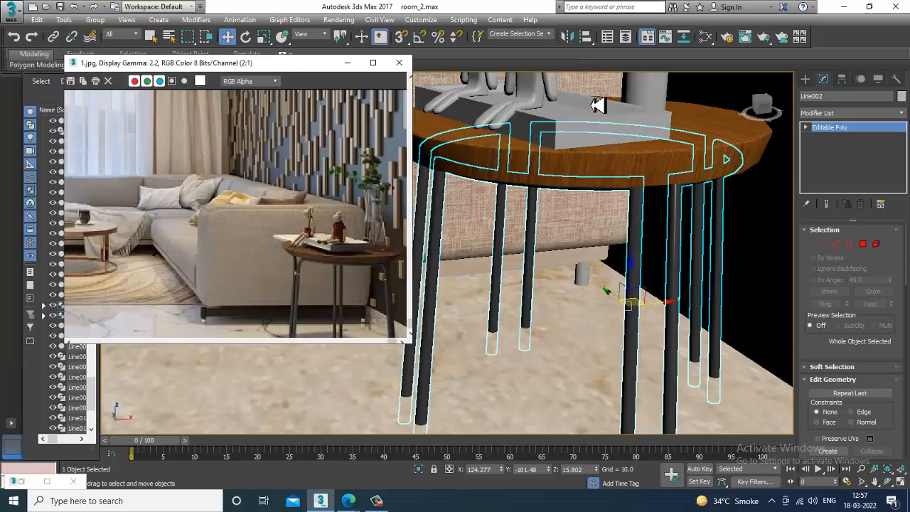
Compare the textured coffee and side tables in the room with the same furniture in the reference image
scroll(601, 217, down, 10)
middle_drag(644, 242, 609, 243)
click(683, 223)
middle_drag(506, 194, 612, 214)
middle_drag(114, 272, 269, 246)
middle_drag(184, 219, 269, 234)
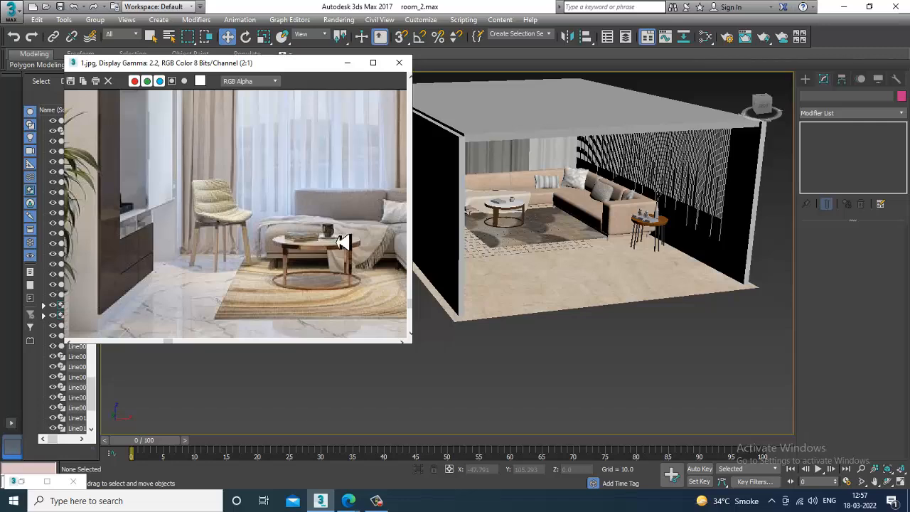
scroll(612, 274, up, 6)
alt+middle_drag(625, 276, 494, 269)
middle_drag(333, 268, 151, 254)
middle_drag(267, 256, 224, 254)
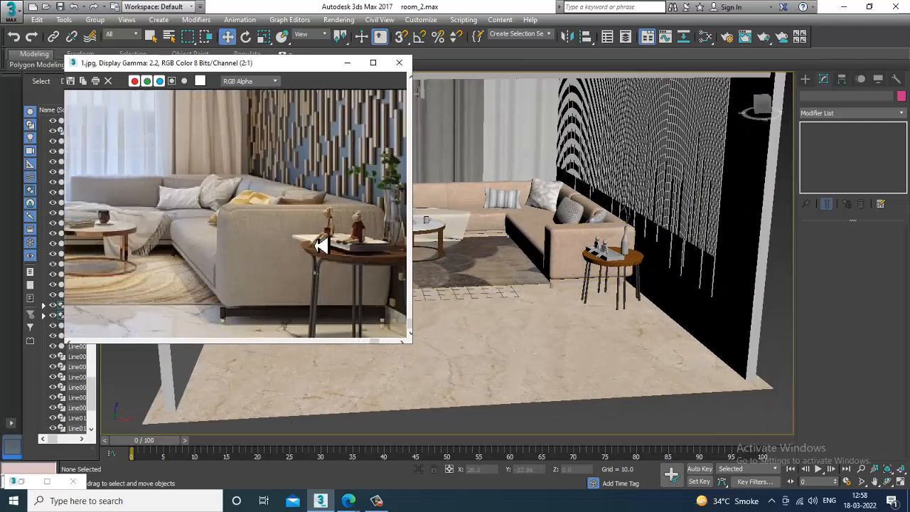
Select the bottle on the side table, add a new VRayMtl for it in the material editor, and open its parameters
scroll(626, 264, up, 5)
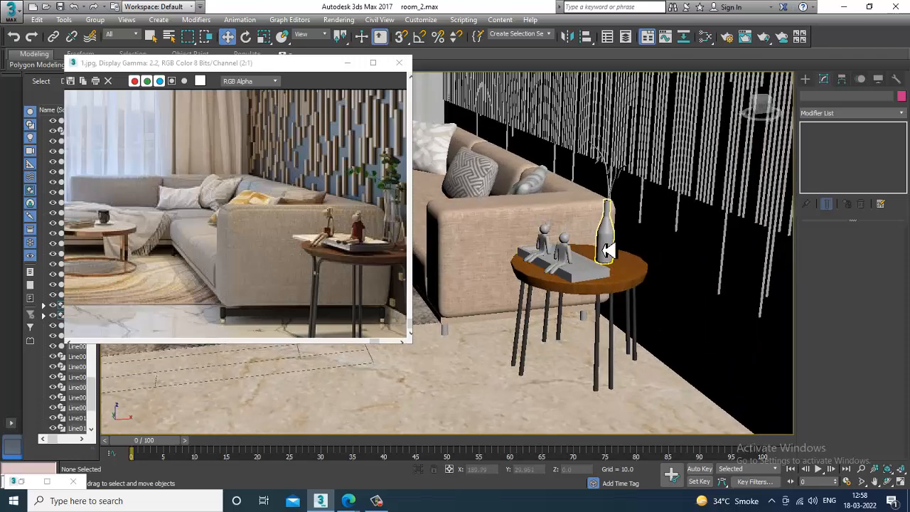
click(605, 245)
scroll(643, 259, up, 4)
scroll(573, 269, up, 3)
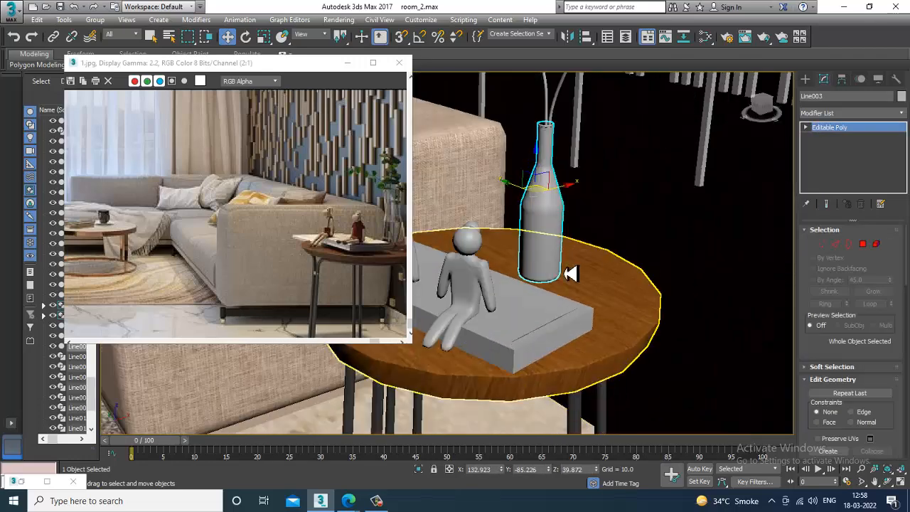
key(m)
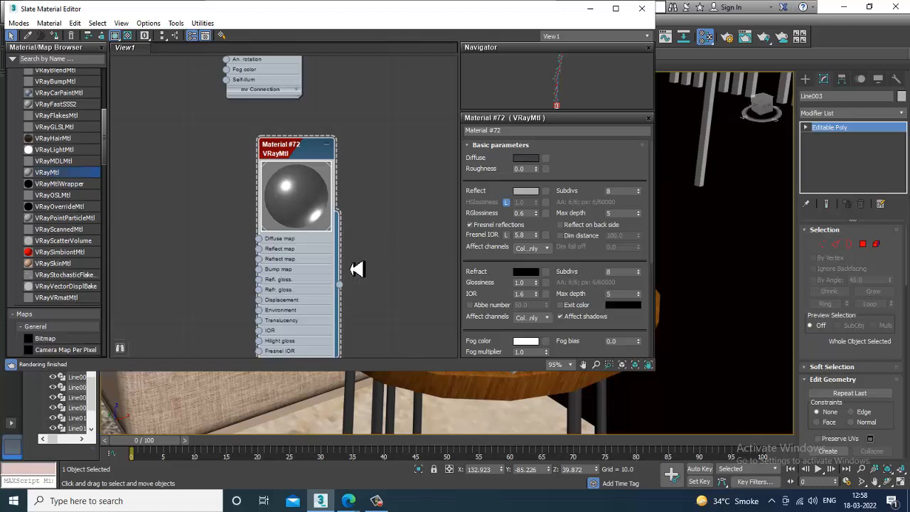
middle_drag(357, 269, 341, 56)
drag(47, 172, 245, 263)
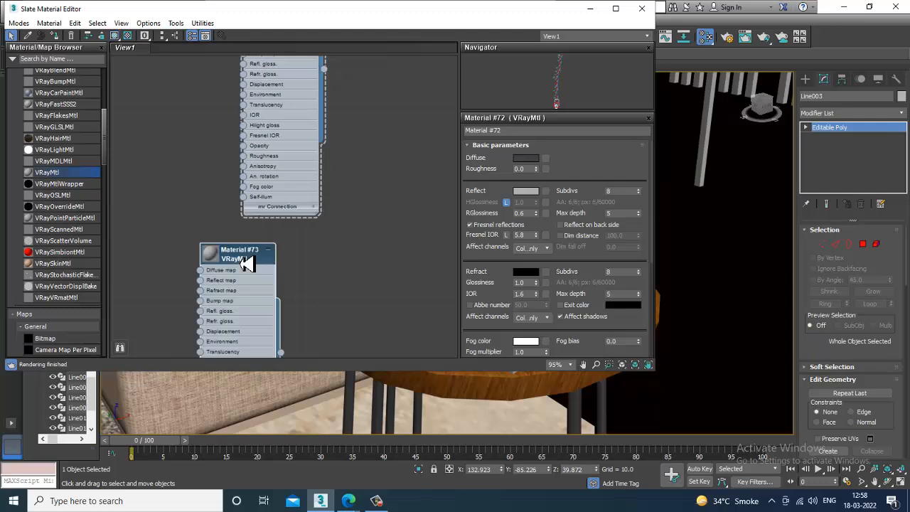
double_click(245, 263)
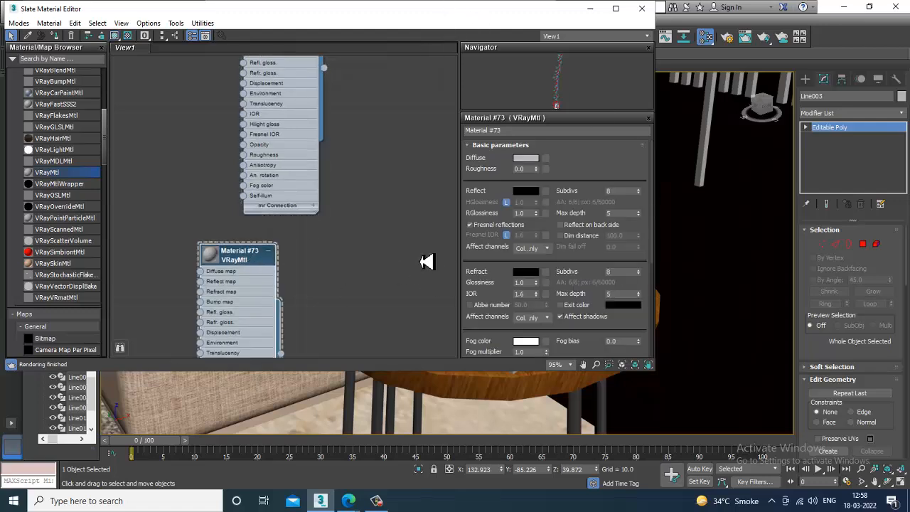
Set the new VRayMtl's Refract colour to white and its refraction IOR to 1.8, naming the material glass
click(526, 272)
drag(349, 99, 348, 170)
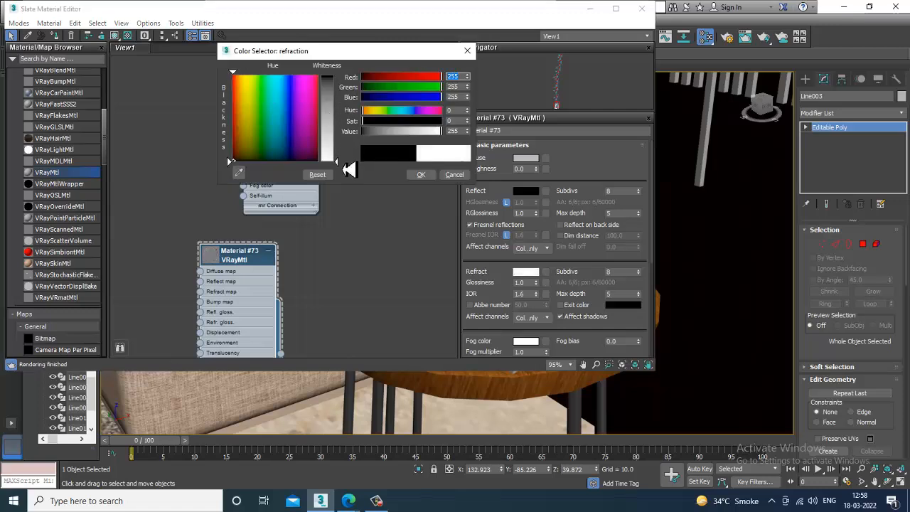
click(421, 174)
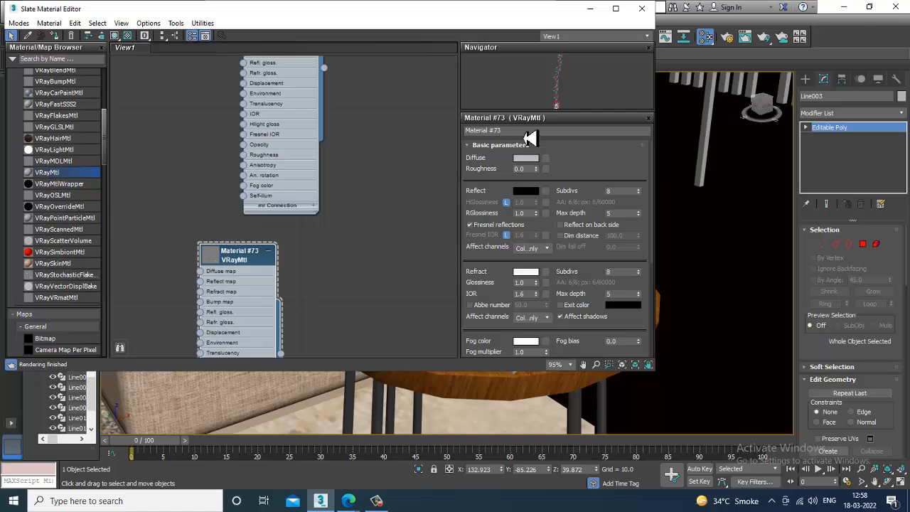
drag(523, 133, 185, 135)
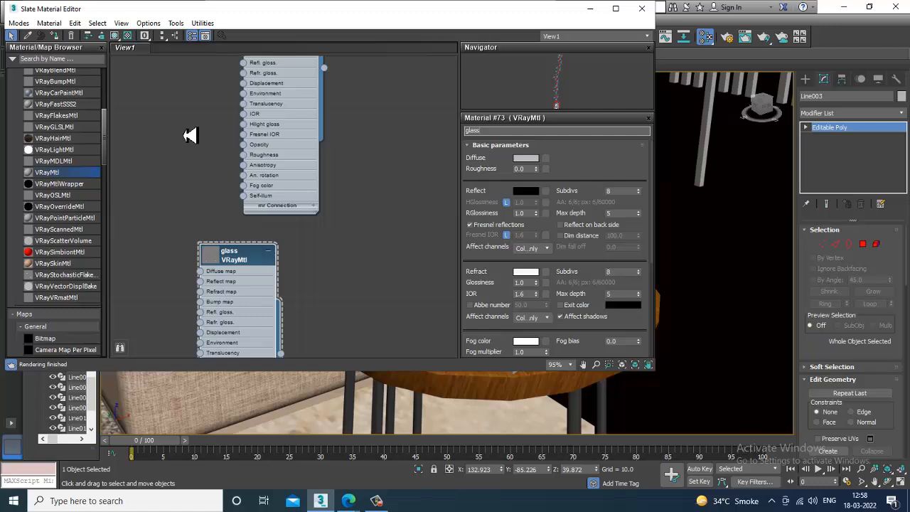
click(528, 294)
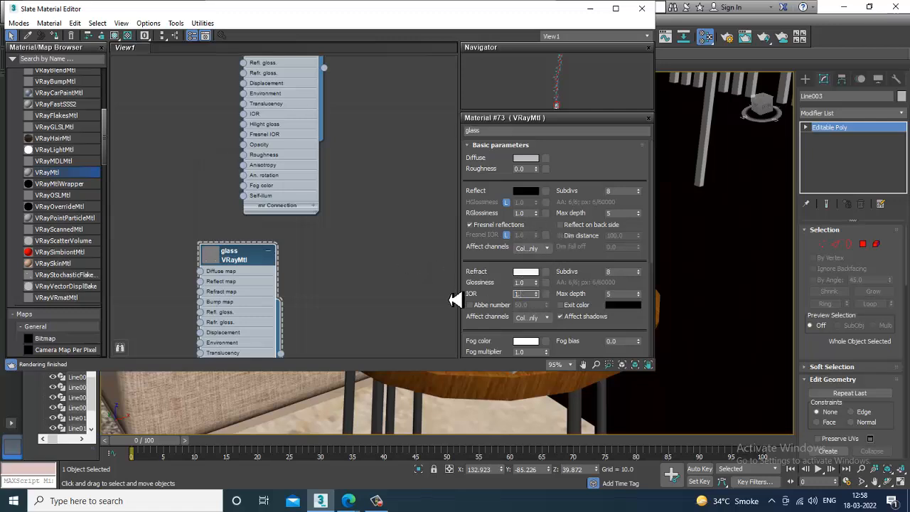
Rename the glass material as glass1, assign it to the selected bottle, and turn on its viewport display
click(68, 36)
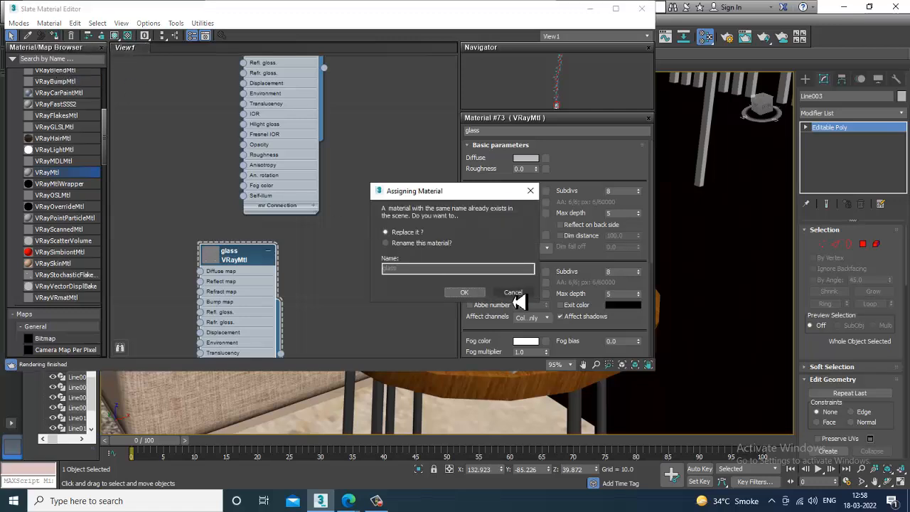
click(513, 292)
click(512, 133)
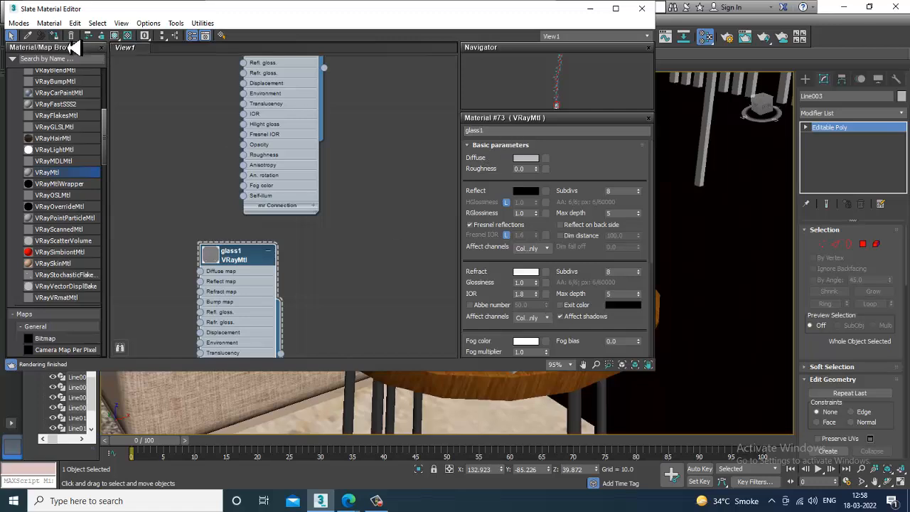
click(115, 36)
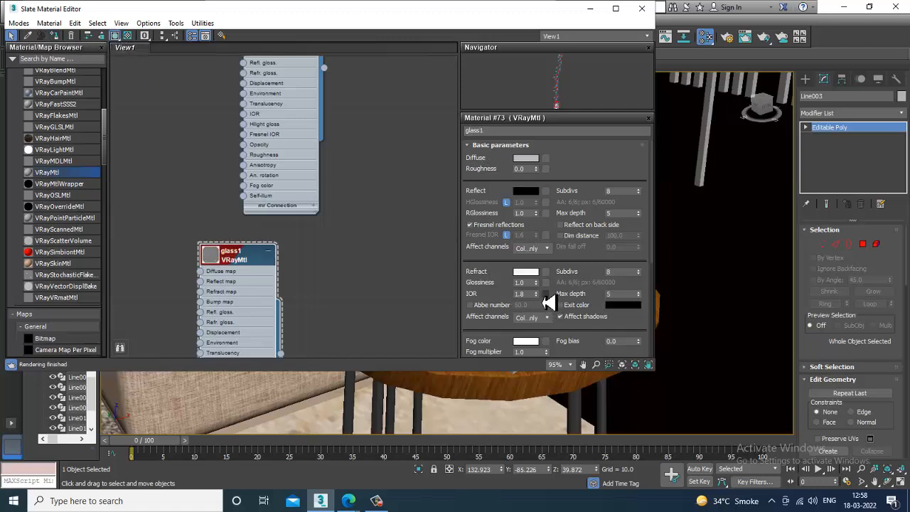
Set the glass1 material's Reflect colour to a dark grey and minimise the material editor
click(526, 193)
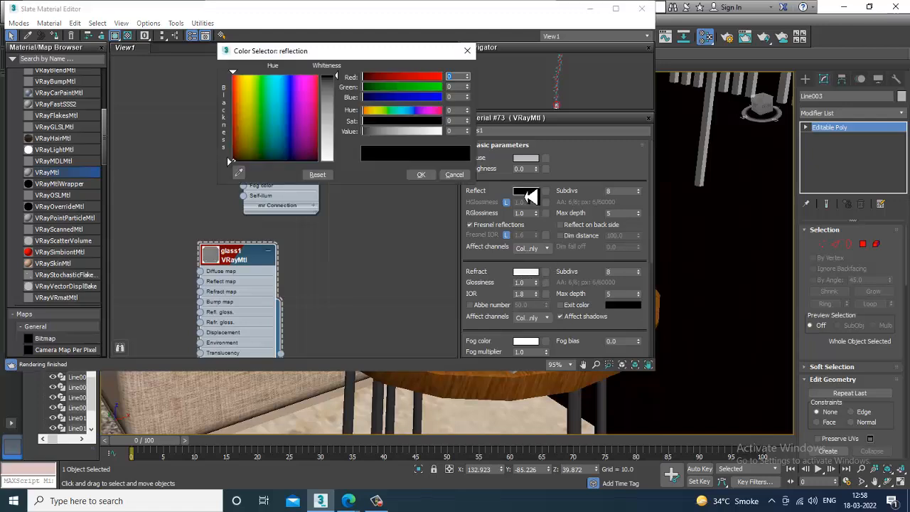
drag(337, 84, 337, 90)
click(421, 174)
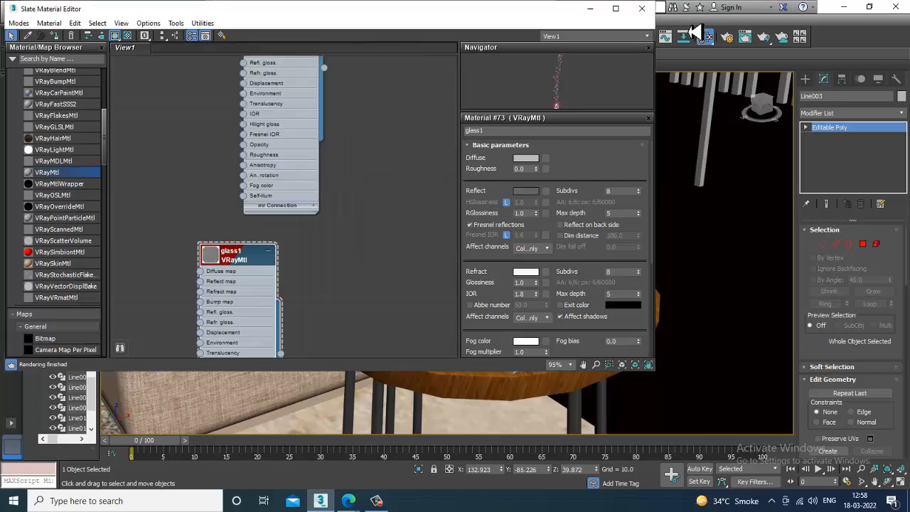
click(590, 8)
alt+middle_drag(541, 242, 563, 249)
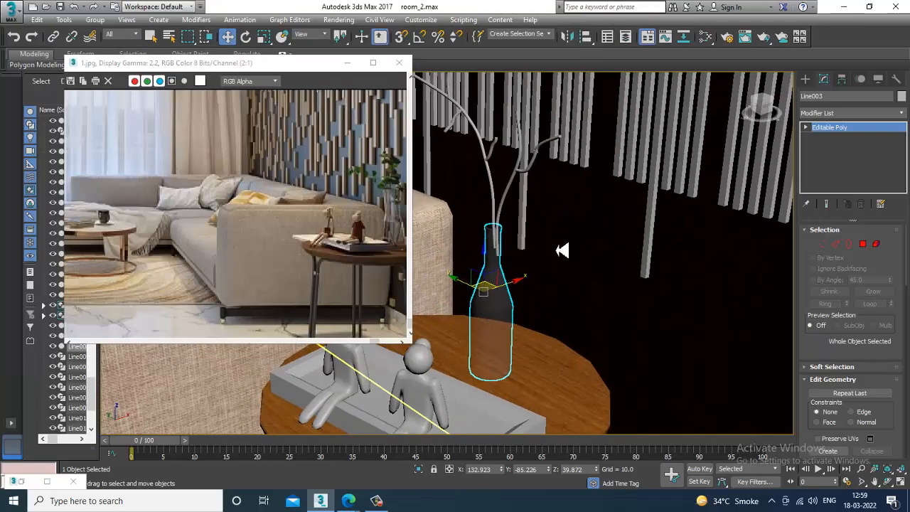
click(514, 204)
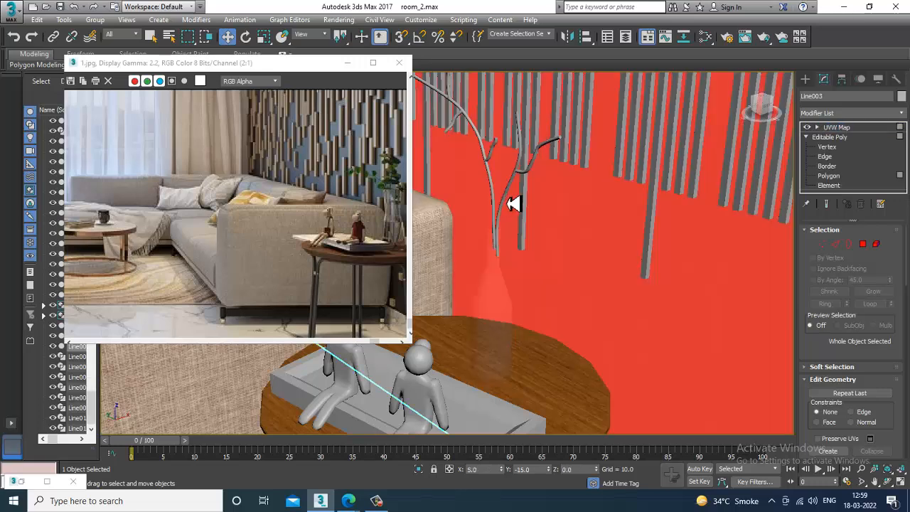
click(856, 129)
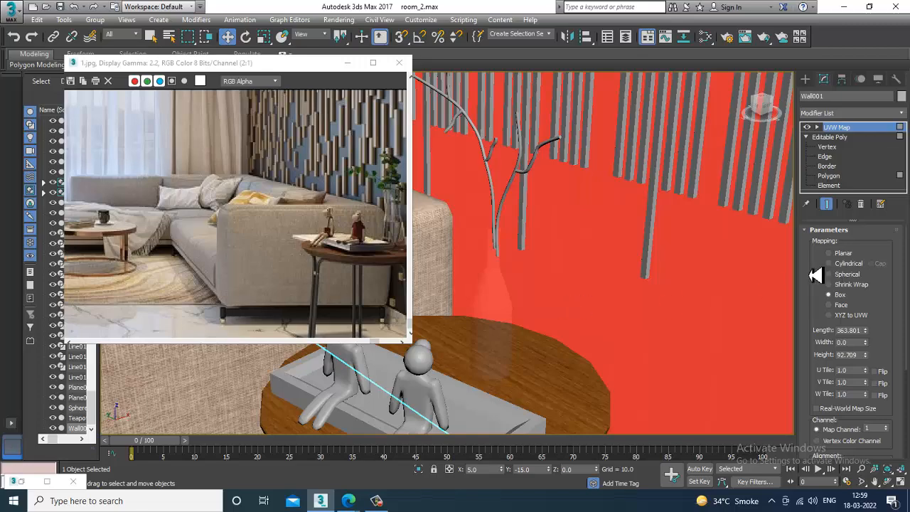
click(830, 137)
click(837, 126)
alt+middle_drag(768, 213, 775, 237)
scroll(775, 237, down, 6)
click(551, 201)
scroll(551, 201, up, 3)
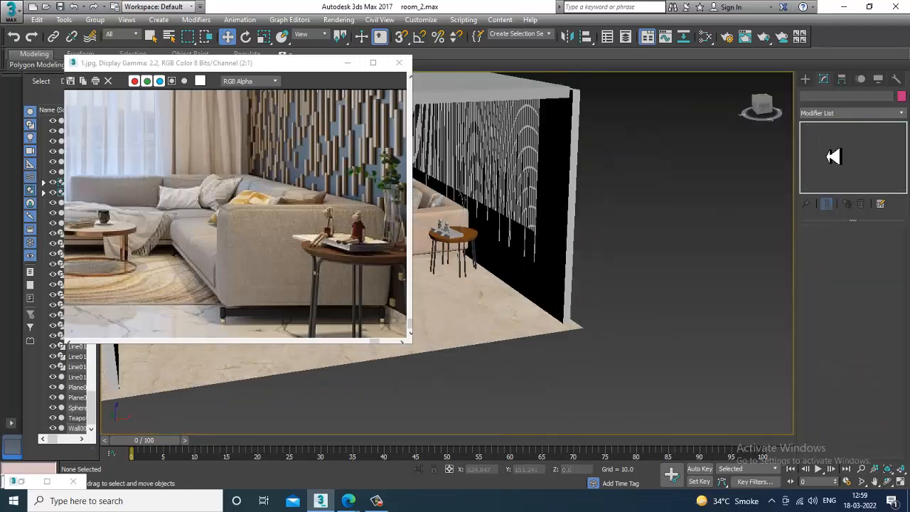
Select the branches in the side table's bottle and add a new VRayMtl for them in the material editor
scroll(502, 237, up, 5)
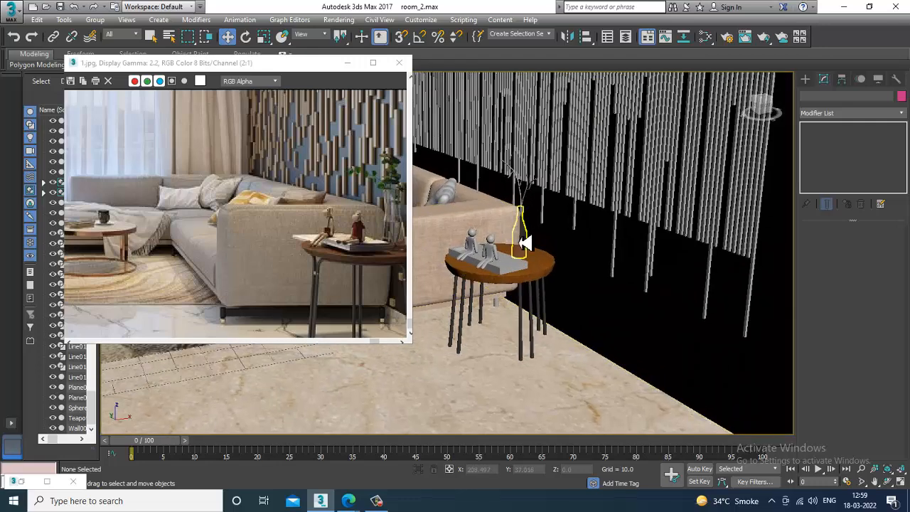
click(526, 238)
scroll(536, 222, up, 5)
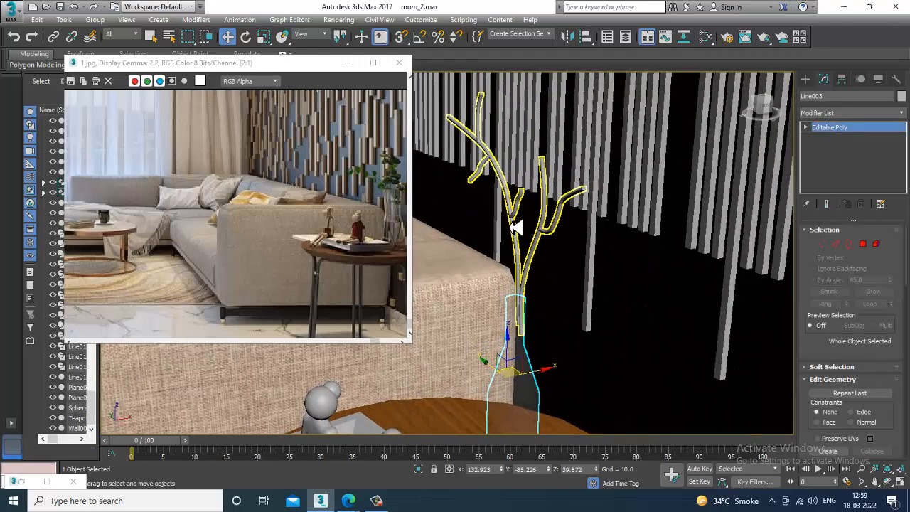
click(514, 226)
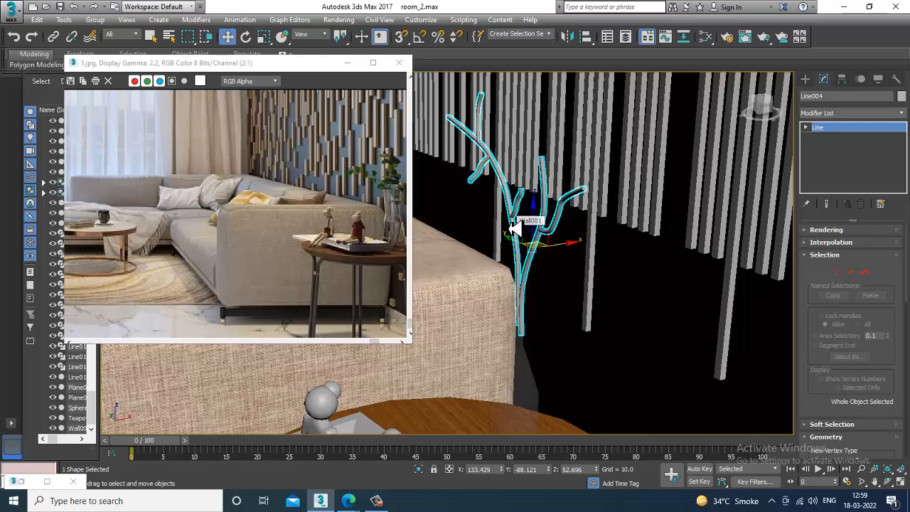
key(End)
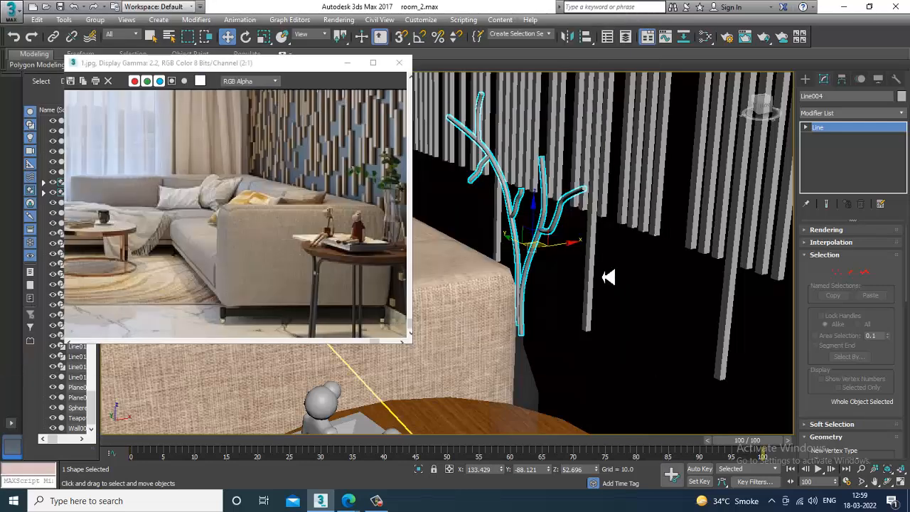
key(m)
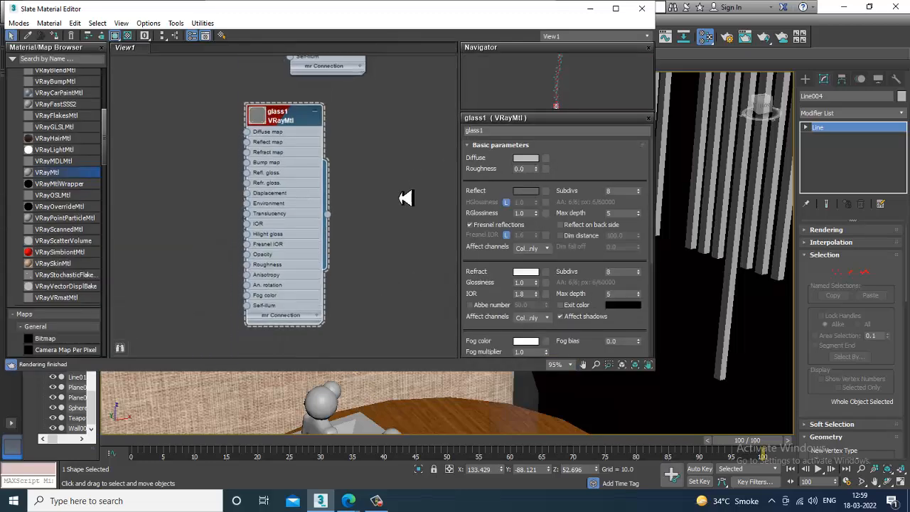
drag(62, 178, 353, 222)
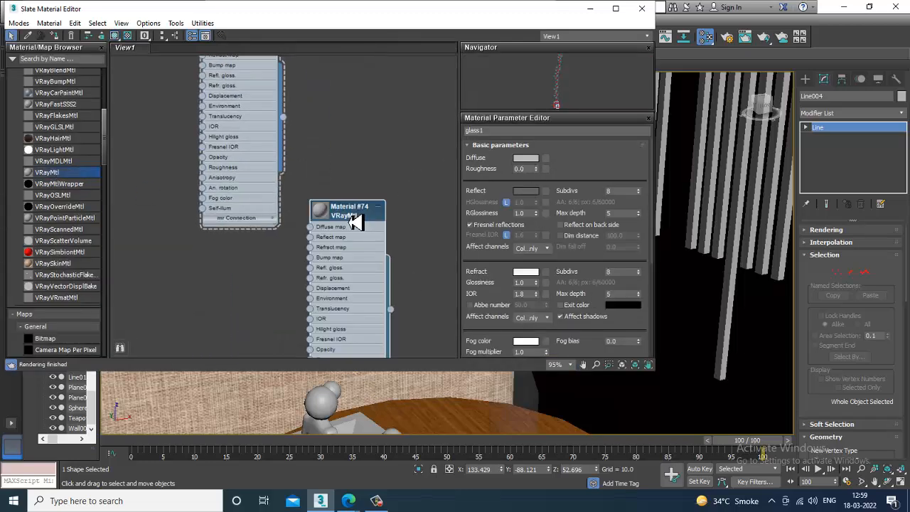
Set the new VRayMtl's Diffuse colour to a dark green, assign it to the branches, and turn on its viewport display
click(526, 158)
click(279, 109)
drag(279, 109, 257, 135)
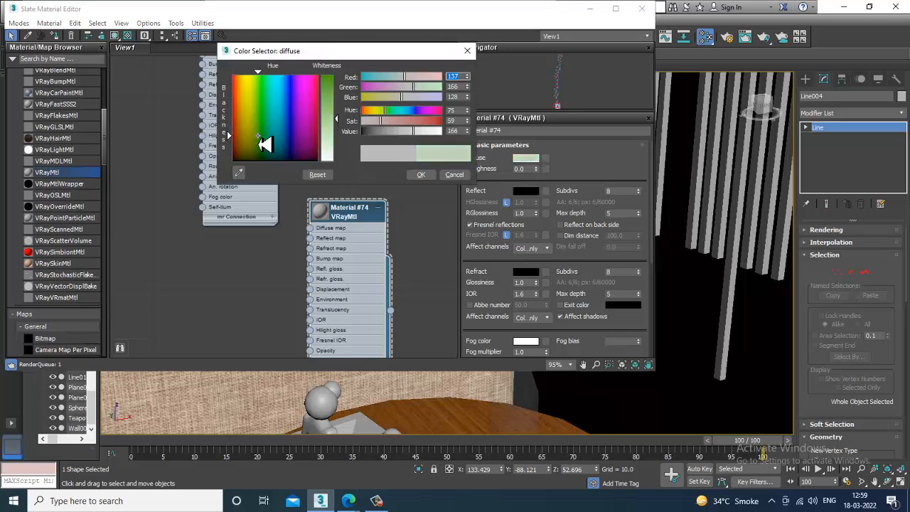
drag(335, 134, 335, 76)
drag(287, 162, 258, 157)
click(421, 174)
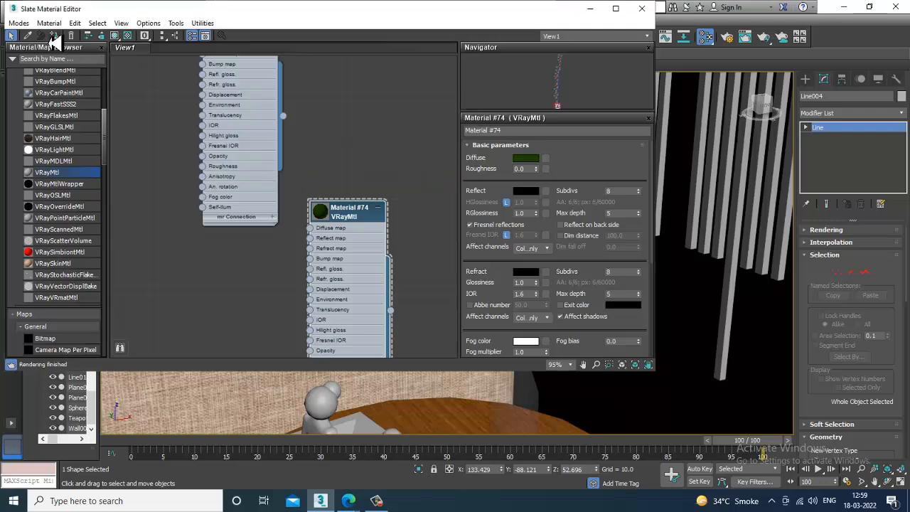
click(115, 37)
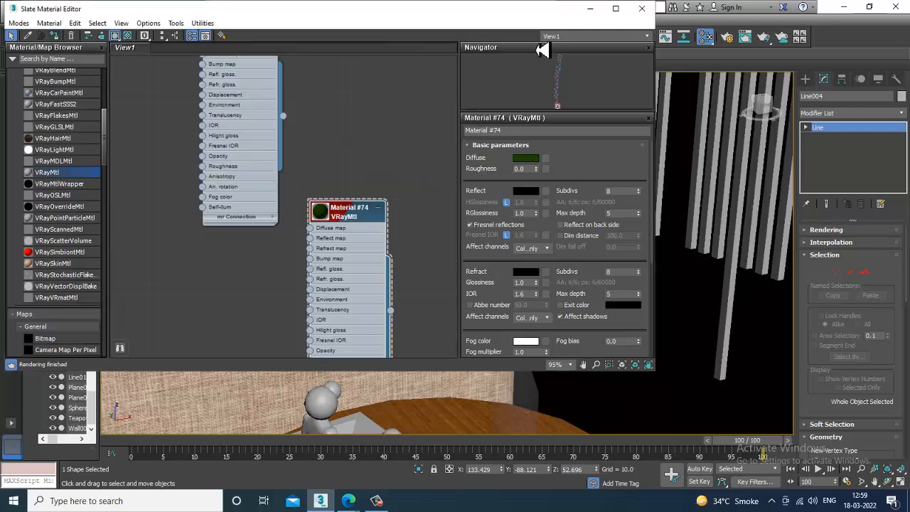
click(592, 9)
Select the two seated figurines on the side table's tray and ungroup them
scroll(589, 209, down, 8)
alt+middle_drag(624, 238, 726, 216)
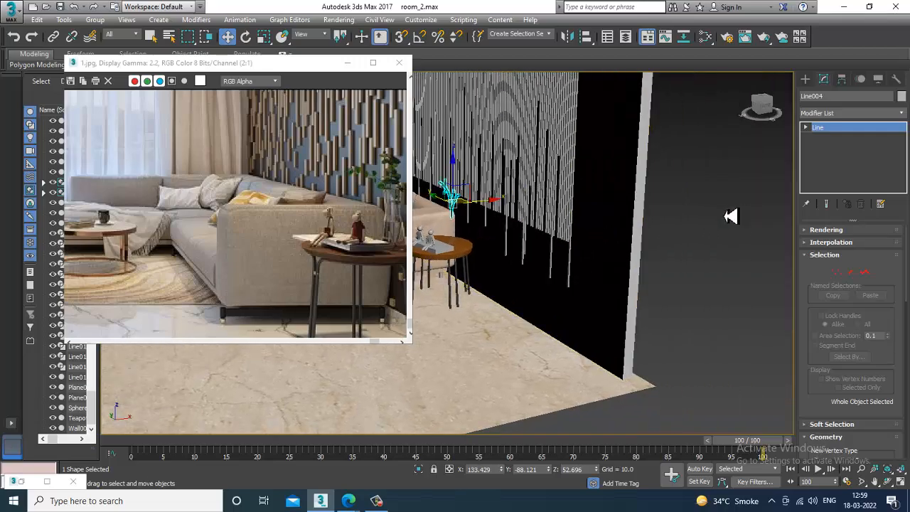
click(731, 217)
alt+middle_drag(554, 206, 632, 246)
scroll(575, 258, up, 6)
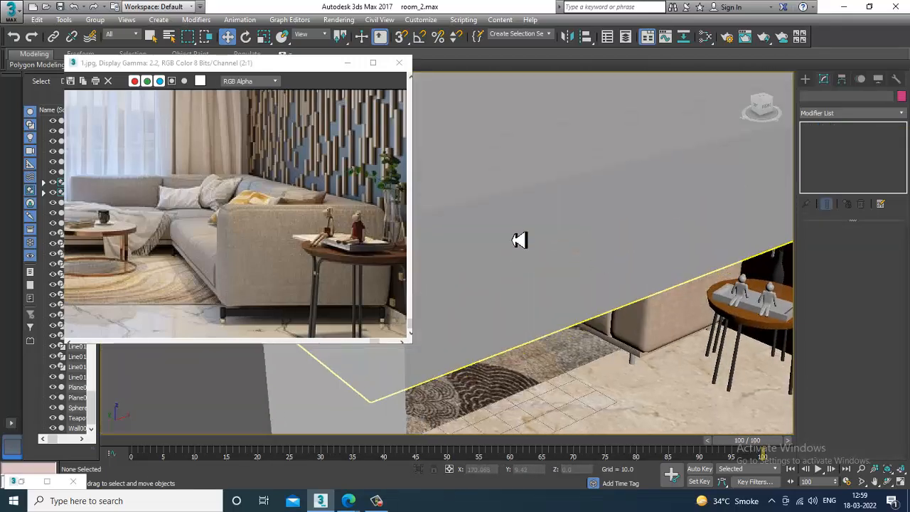
scroll(516, 246, up, 1)
scroll(505, 260, up, 2)
middle_drag(578, 268, 378, 224)
scroll(491, 257, up, 3)
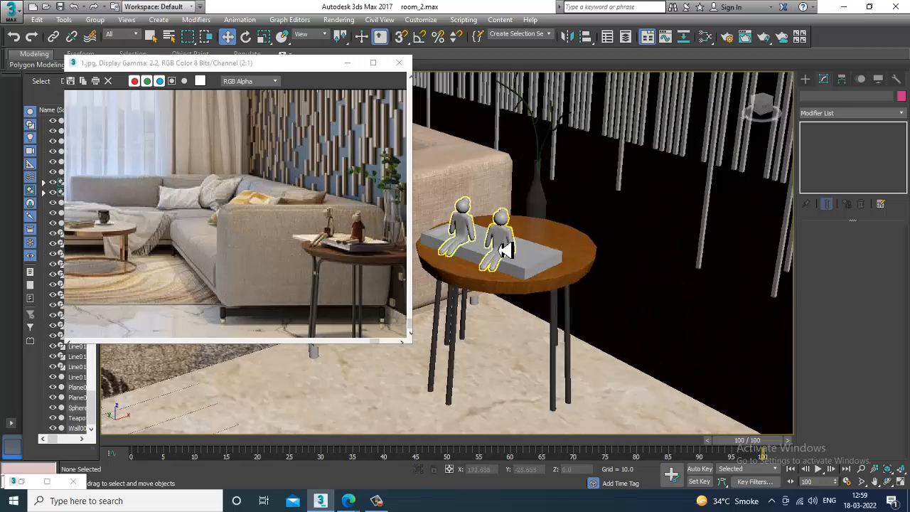
click(505, 247)
scroll(469, 227, up, 2)
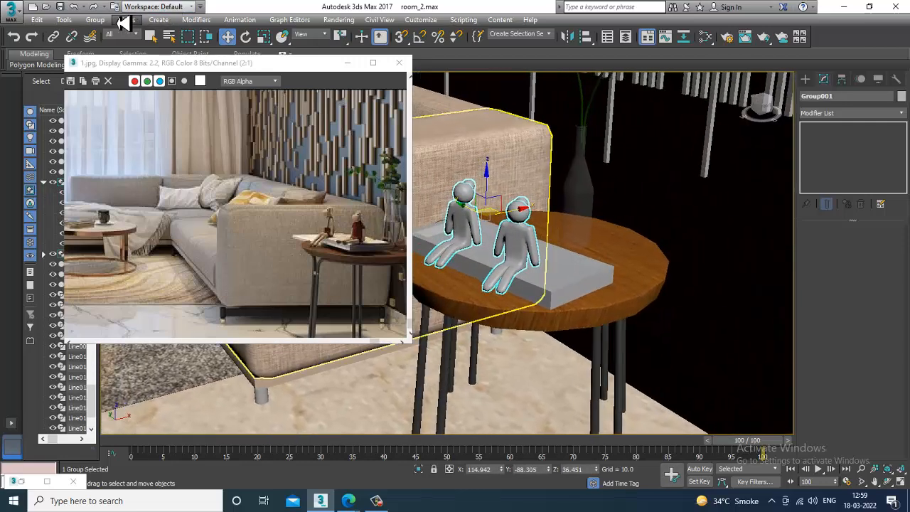
click(95, 19)
click(111, 45)
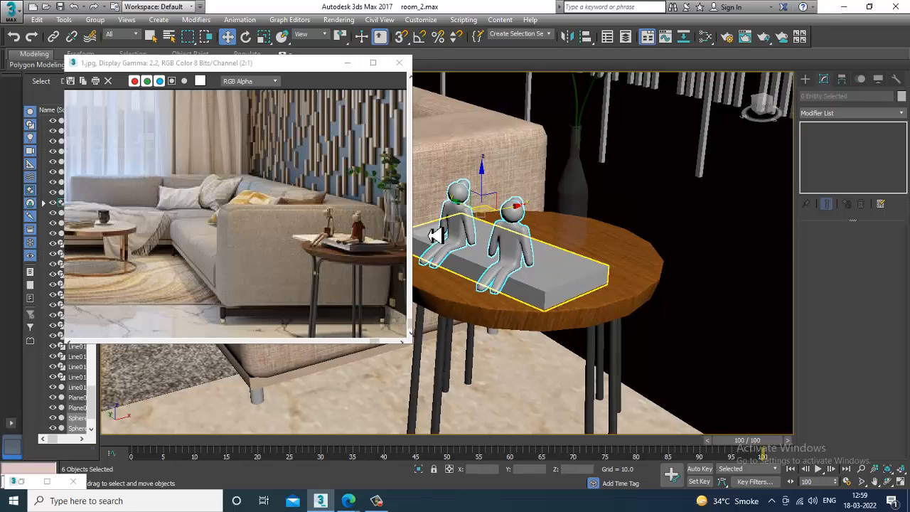
Select the head and hair-bun spheres of both figurines together
alt+middle_drag(431, 234, 441, 243)
click(540, 262)
mouse_move(541, 261)
alt+middle_down()
mouse_move(575, 260)
mouse_move(500, 252)
mouse_move(524, 257)
alt+middle_up()
scroll(526, 258, up, 2)
scroll(512, 249, up, 2)
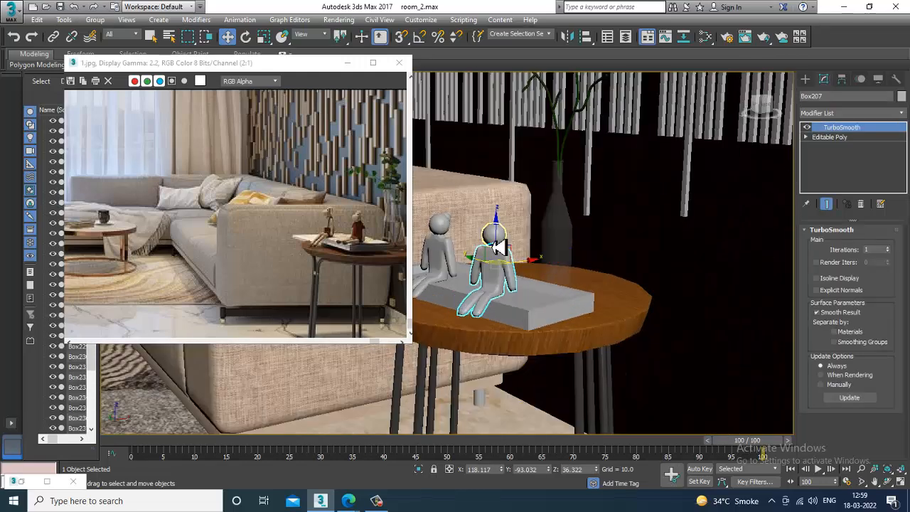
click(507, 242)
scroll(504, 246, up, 3)
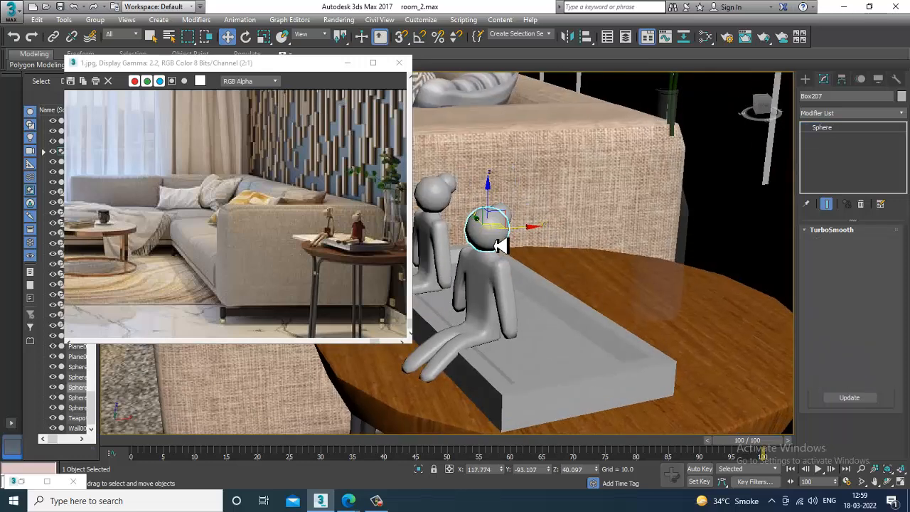
ctrl+click(492, 186)
ctrl+click(432, 183)
ctrl+click(490, 203)
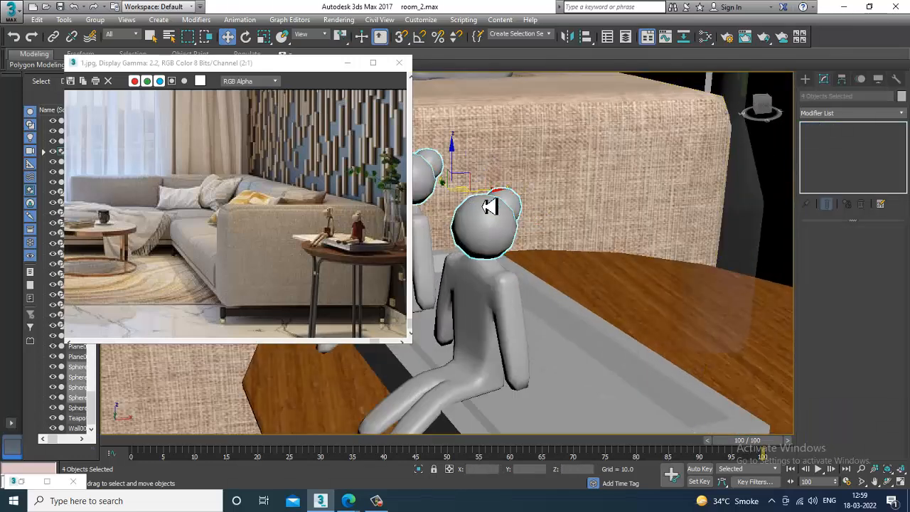
alt+middle_drag(490, 202, 519, 207)
Add a new VRayMtl in the material editor for the figurines' heads and name it niniatures
key(m)
middle_drag(379, 124, 369, 49)
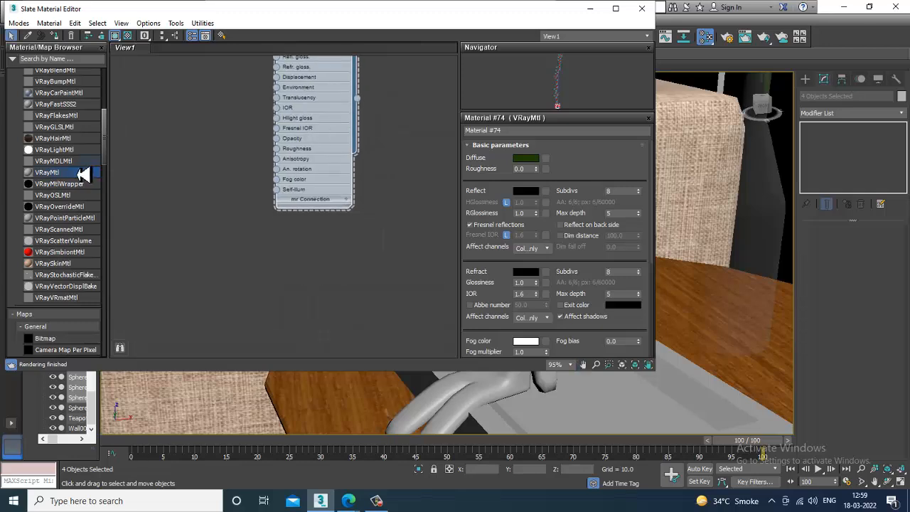
drag(208, 189, 212, 189)
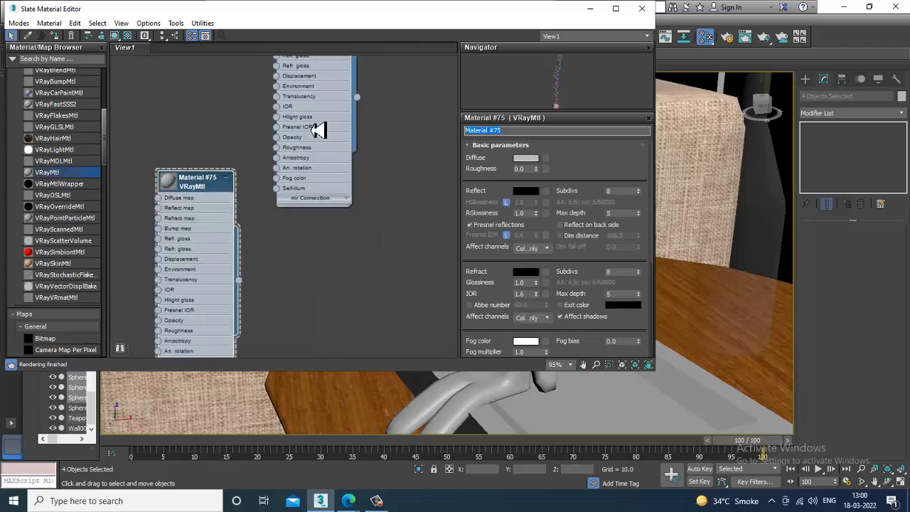
click(533, 158)
click(407, 43)
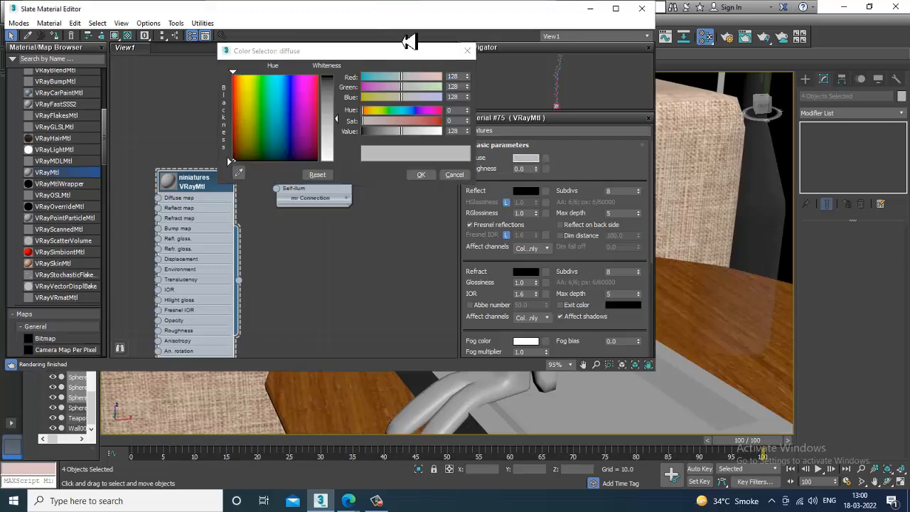
click(467, 51)
Set the niniatures material's Diffuse to a tan brown sampled from the reference image and assign it to the selected heads with viewport display on
drag(387, 10, 622, 262)
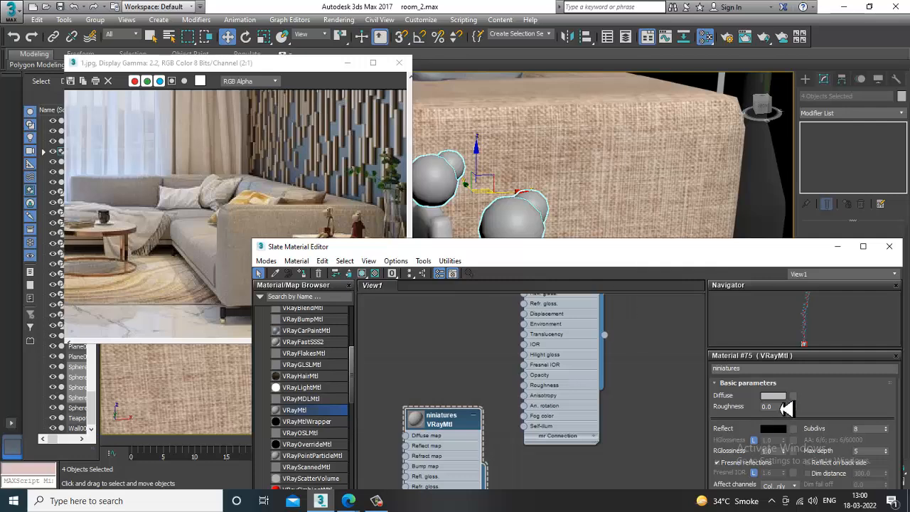
click(780, 398)
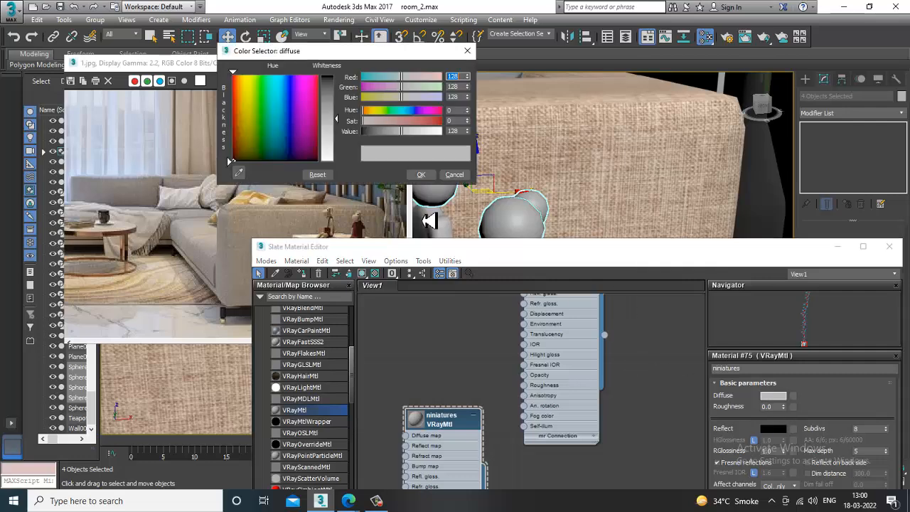
click(329, 228)
click(424, 176)
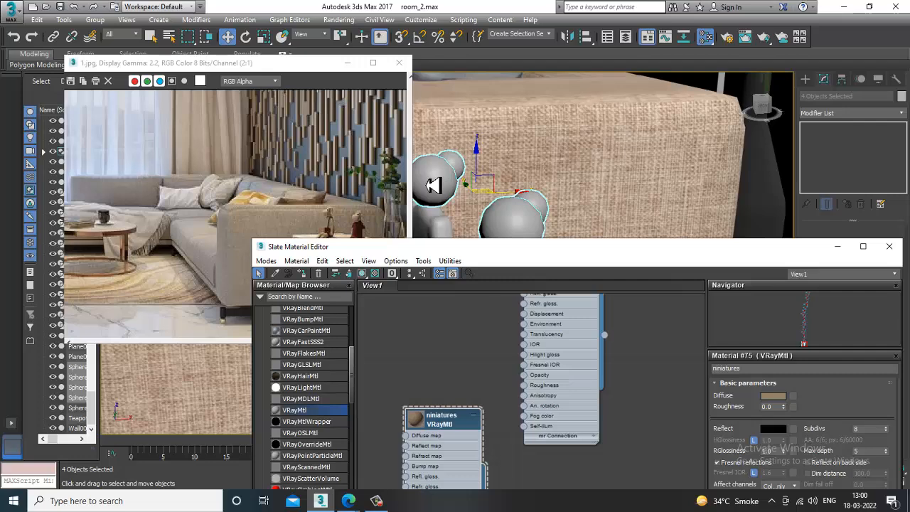
click(306, 275)
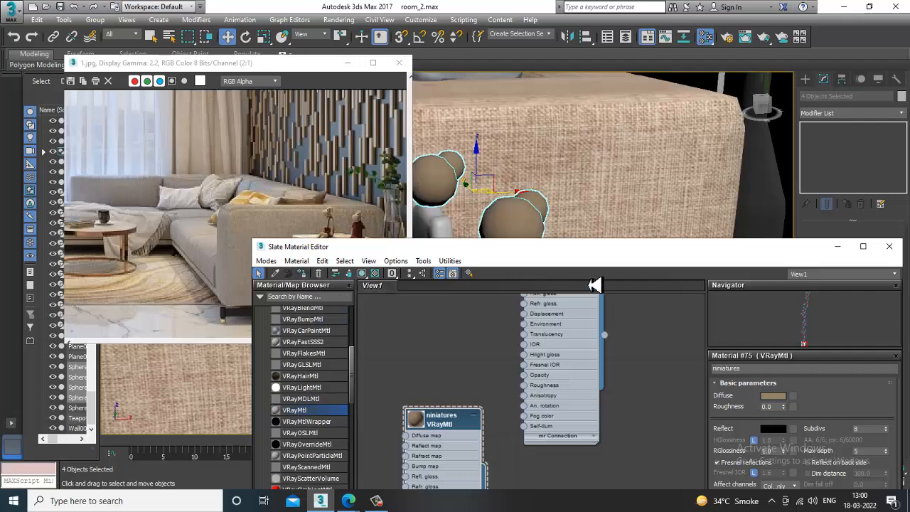
Select the nearer figurine's body and convert it to an Editable Poly
middle_drag(559, 209, 565, 128)
click(524, 179)
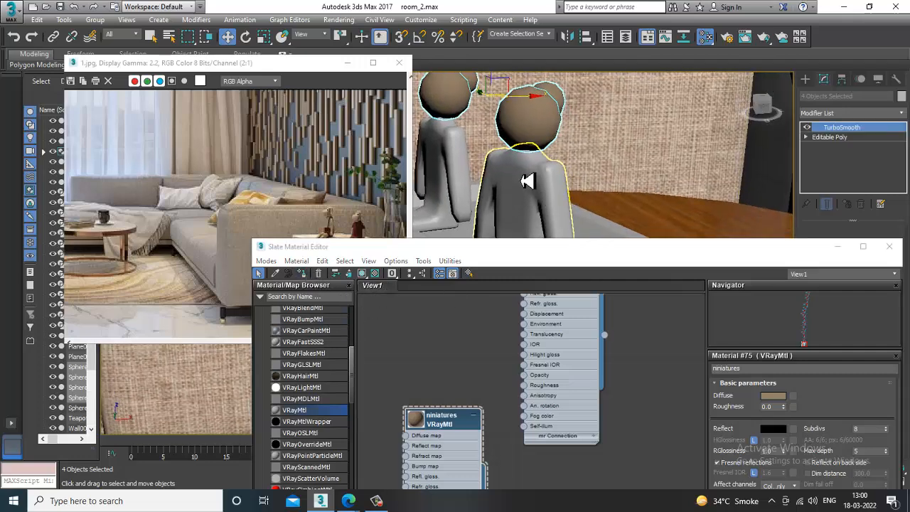
click(837, 248)
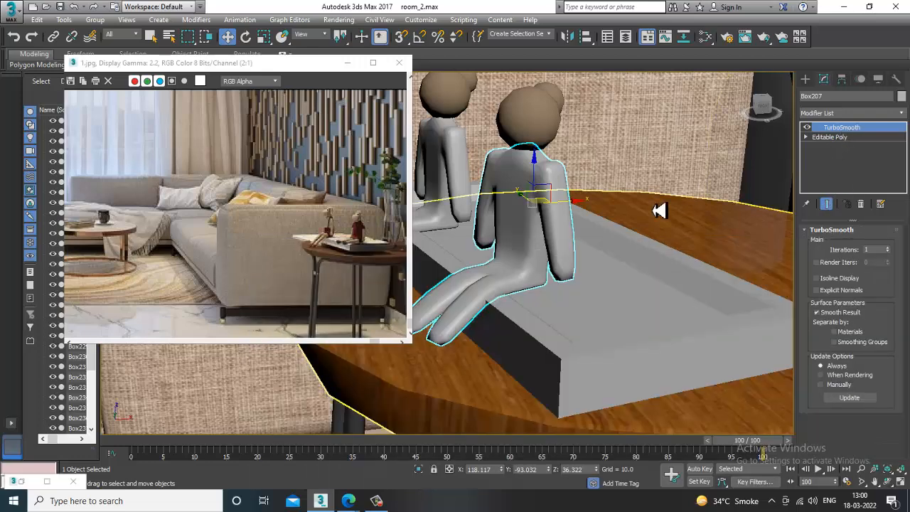
alt+middle_drag(653, 210, 660, 210)
right_click(508, 177)
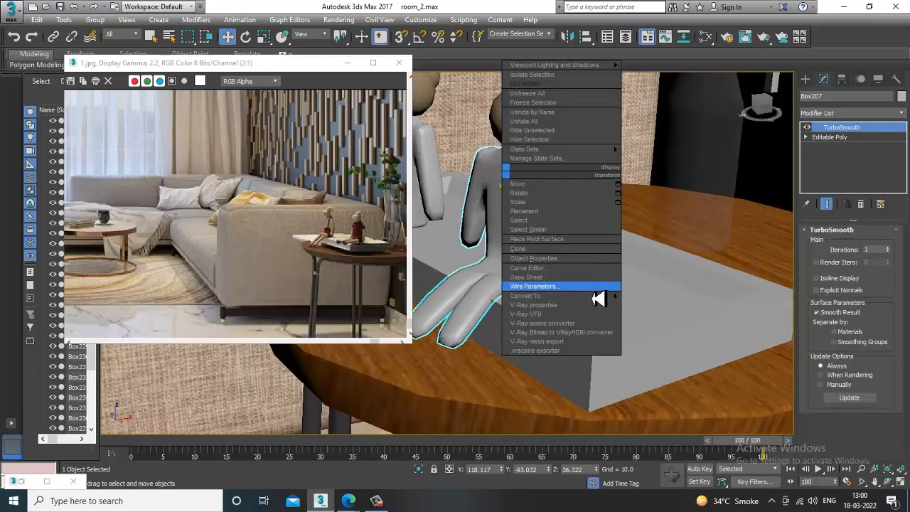
mouse_move(616, 297)
click(661, 305)
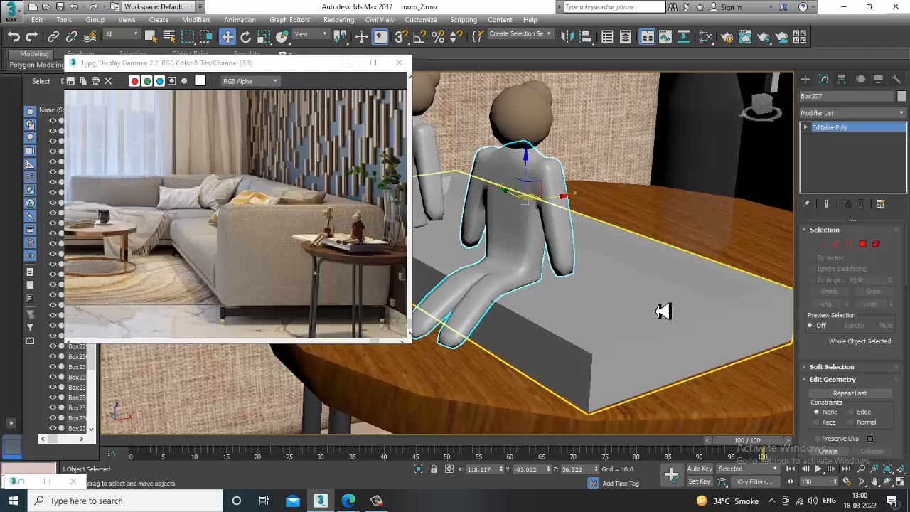
Select the figurine's torso and shoulder polygons as a shirt, excluding the stray polygons on the arm
scroll(585, 278, up, 3)
click(862, 244)
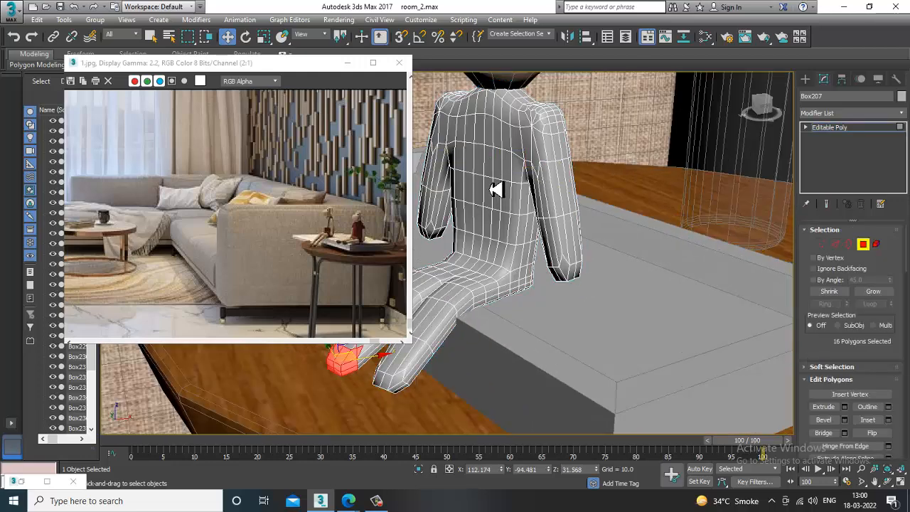
key(z)
scroll(563, 195, down, 15)
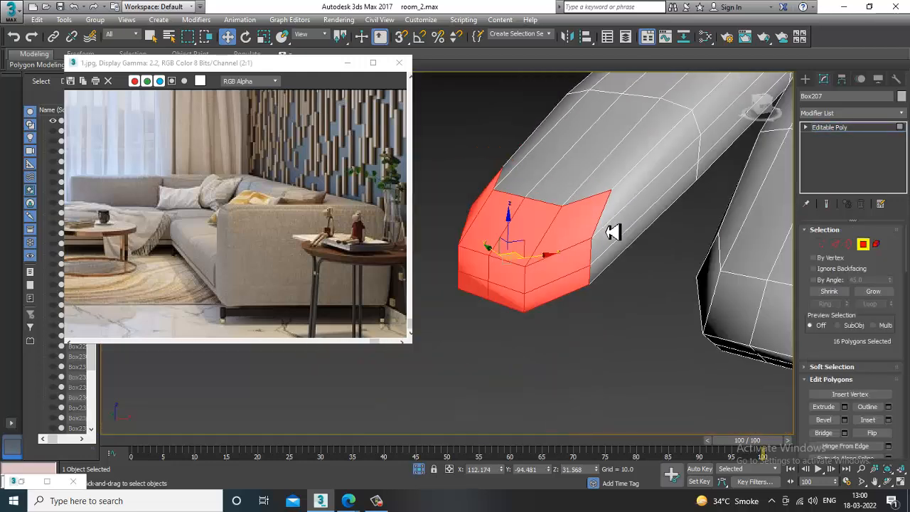
alt+middle_drag(642, 295, 526, 215)
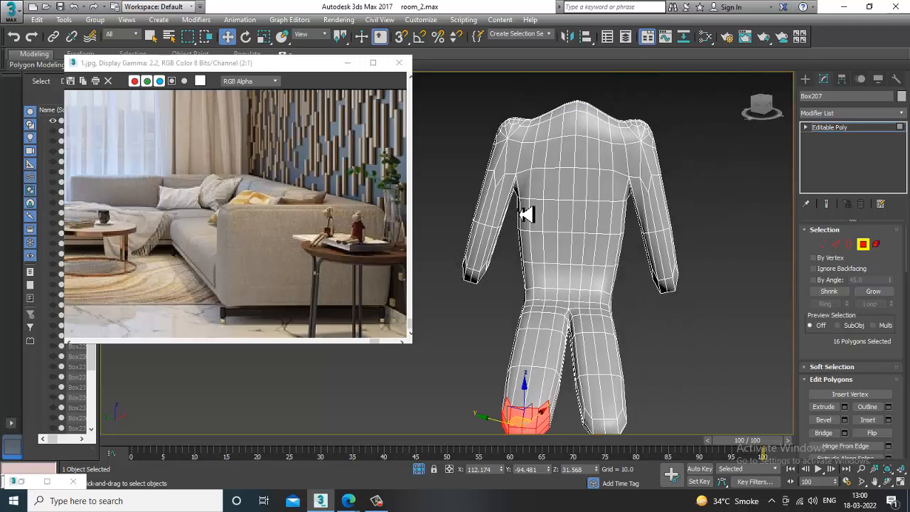
drag(640, 275, 636, 278)
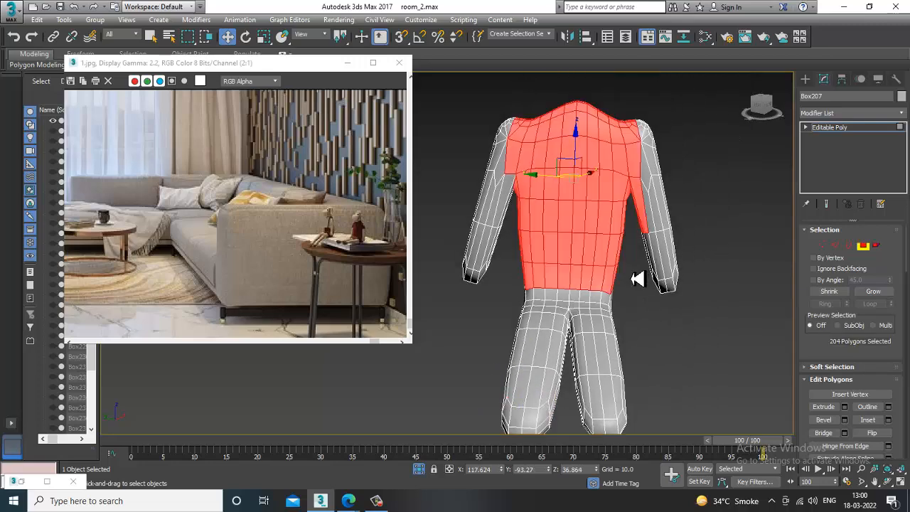
alt+middle_drag(635, 278, 662, 243)
scroll(648, 237, up, 4)
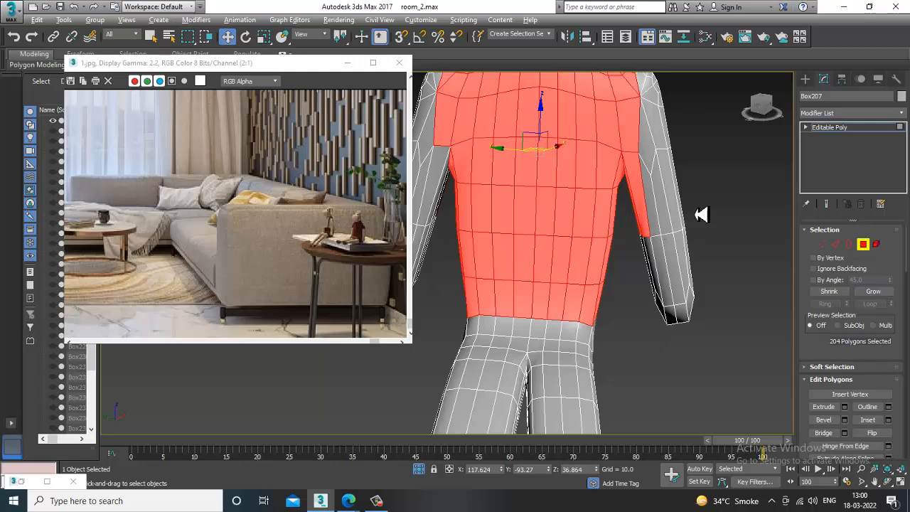
alt+drag(645, 245, 644, 247)
alt+middle_drag(644, 247, 595, 272)
Add another VRayMtl in the material editor for the figurine's shirt and open its parameters
key(m)
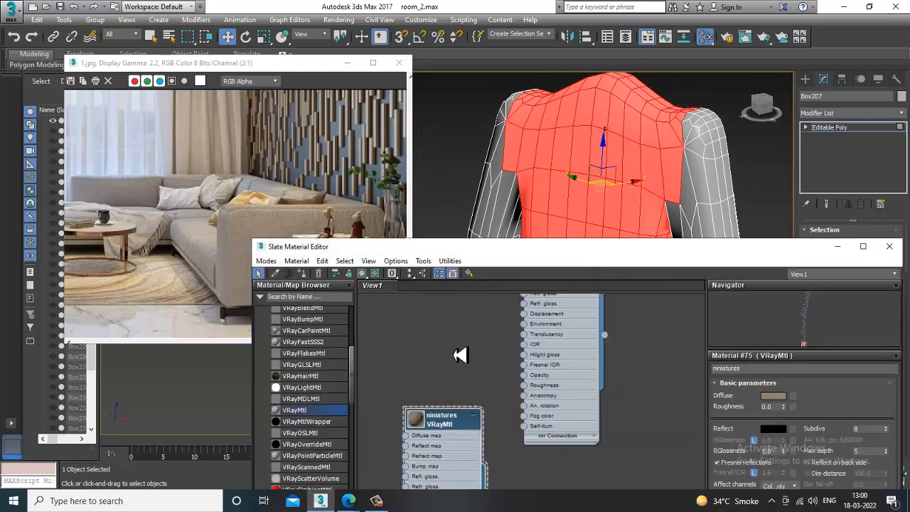
middle_drag(496, 419, 493, 389)
drag(474, 248, 457, 148)
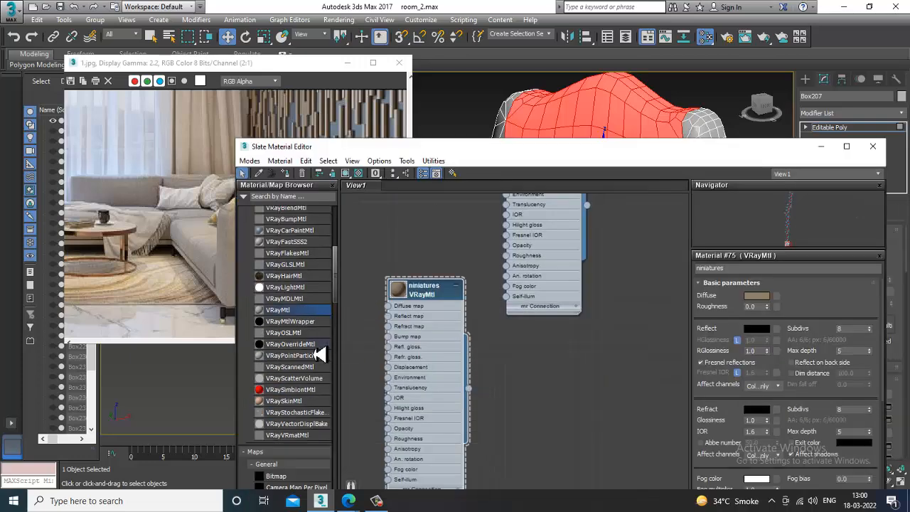
drag(292, 316, 548, 355)
double_click(517, 346)
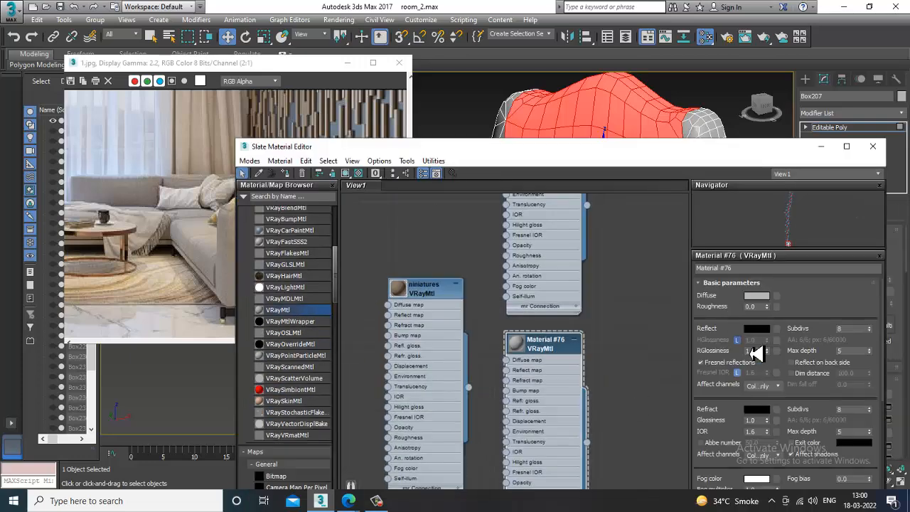
Set the new VRayMtl's Diffuse to a dark reddish brown sampled from the reference figurine and assign it to the shirt polygons with viewport display on
click(760, 295)
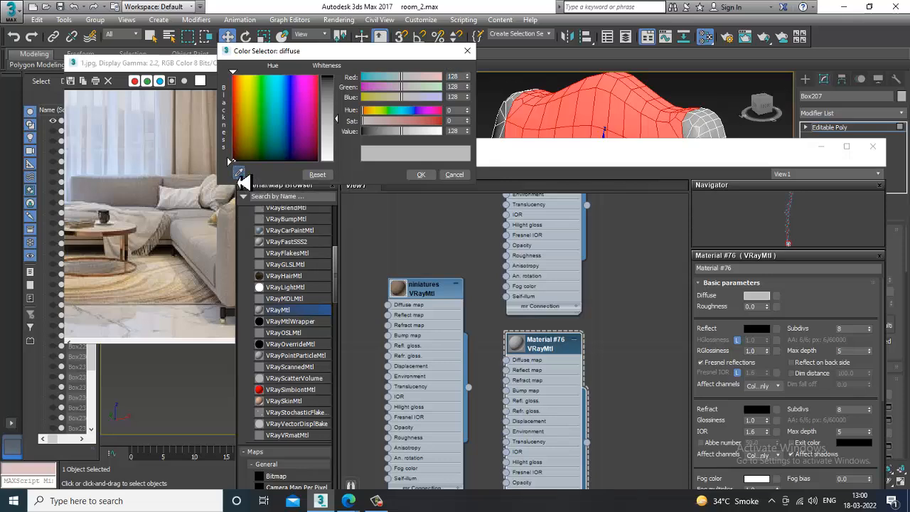
drag(494, 164, 507, 157)
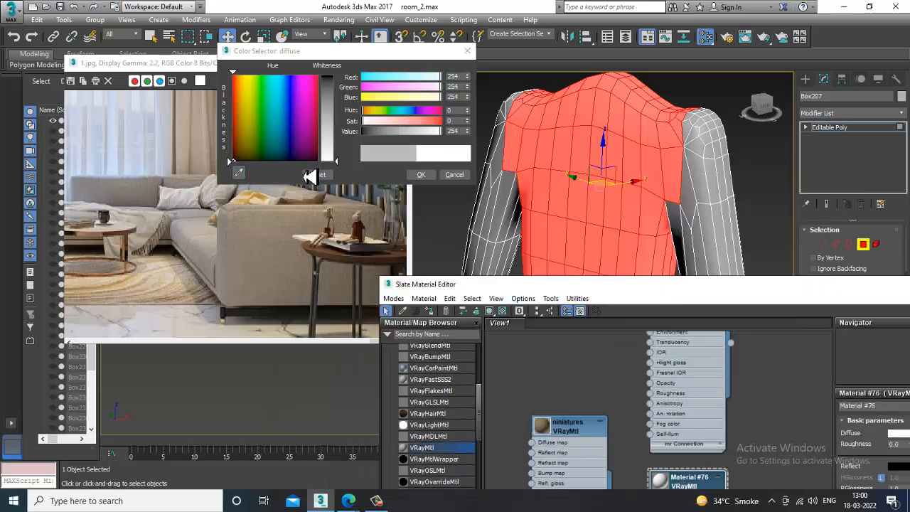
drag(239, 172, 361, 239)
click(429, 177)
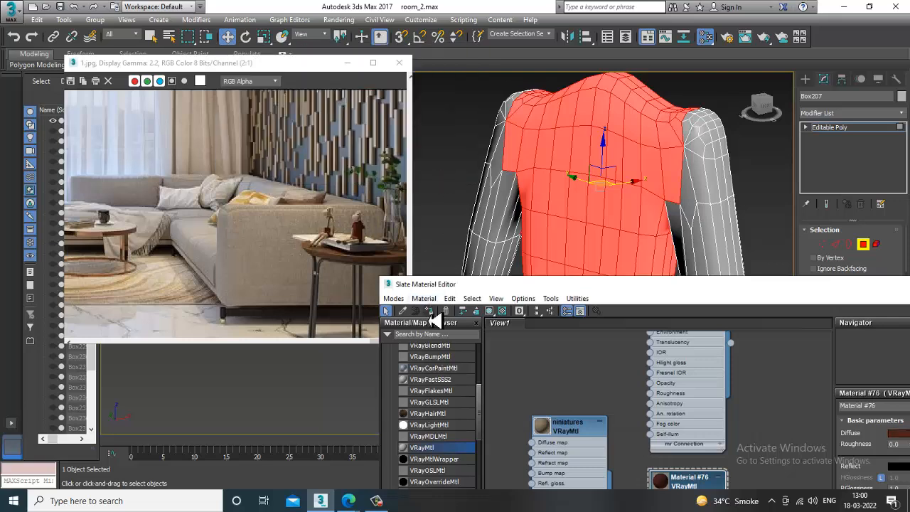
click(489, 312)
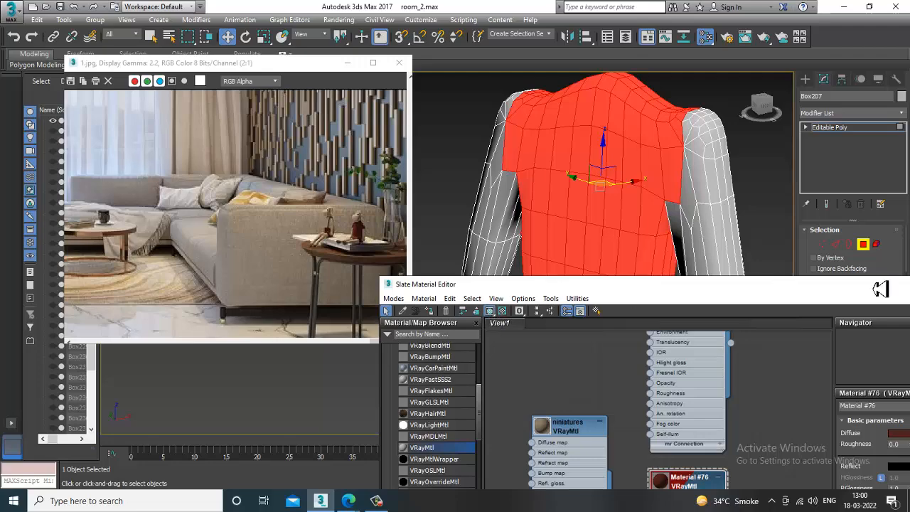
drag(852, 286, 496, 240)
click(613, 239)
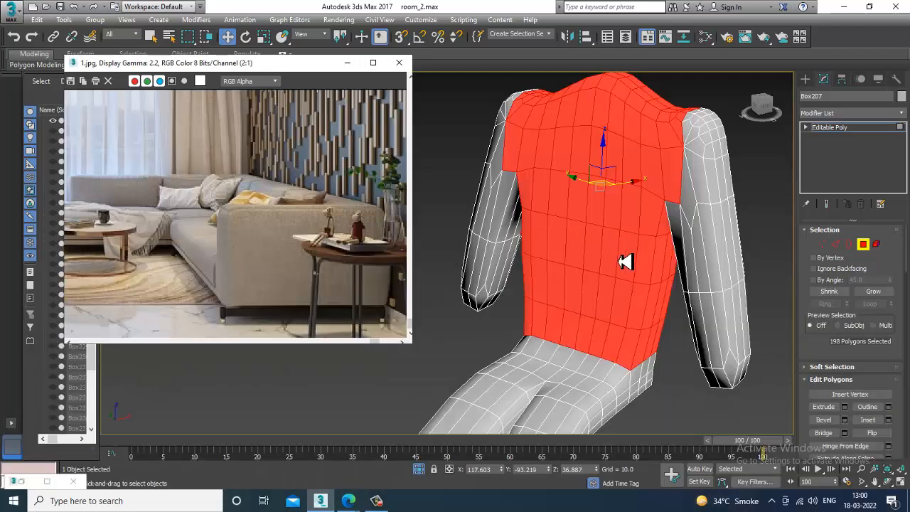
Invert the polygon selection to the figurine's arms and legs and assign the niniatures material to them
alt+middle_drag(619, 254, 686, 283)
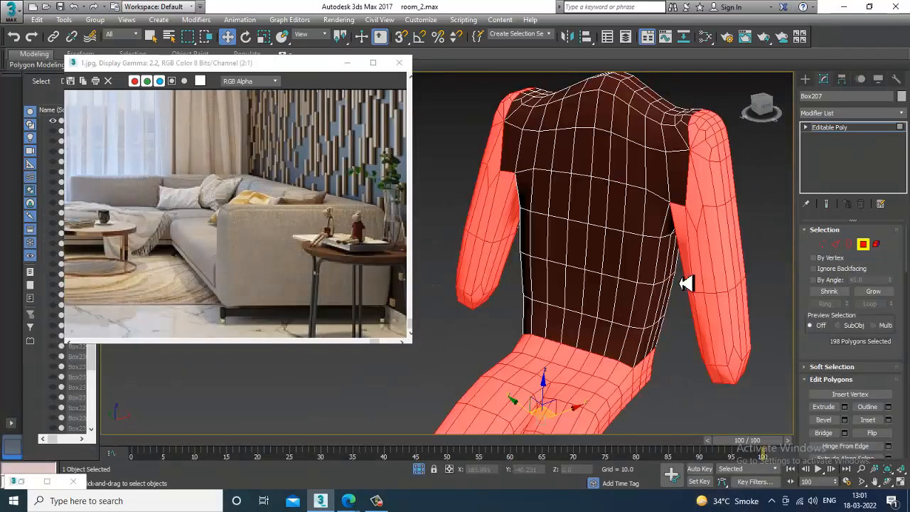
key(m)
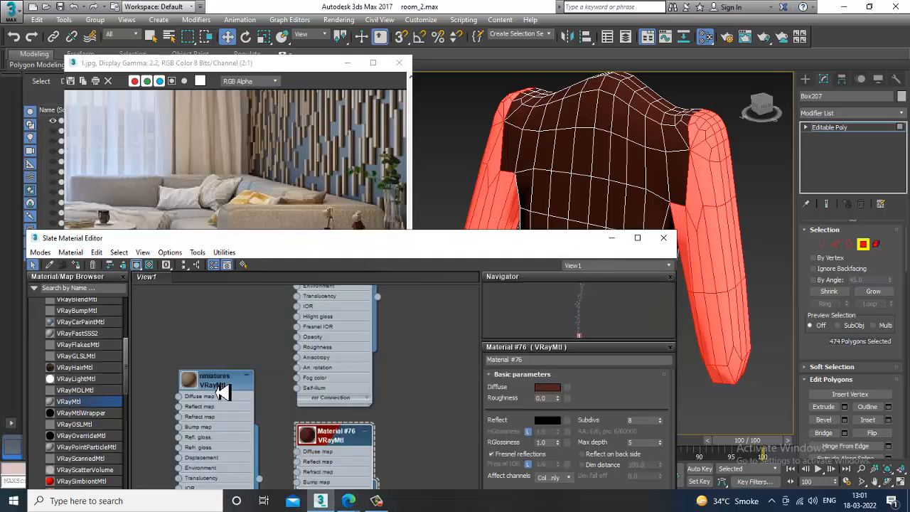
click(218, 384)
click(76, 265)
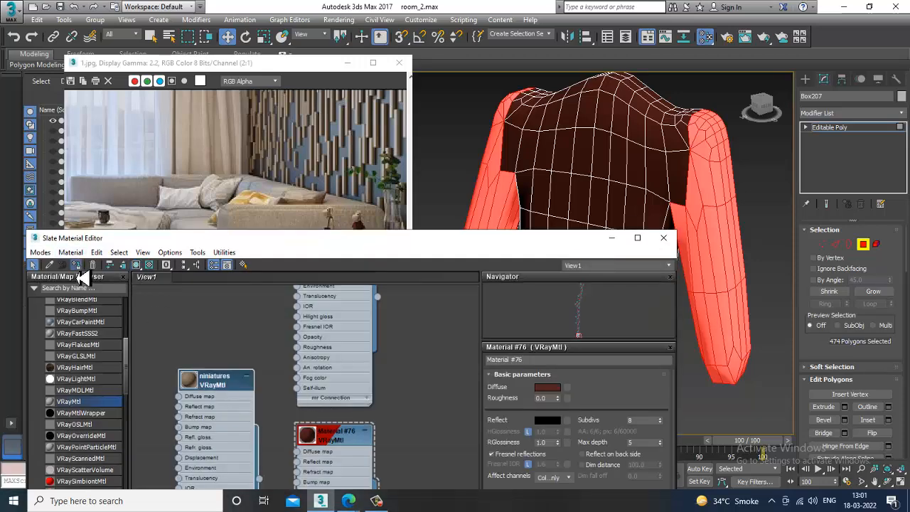
Clear the polygon selection and end isolation of the first figurine's body to show the whole scene
click(612, 240)
click(752, 162)
scroll(671, 277, down, 5)
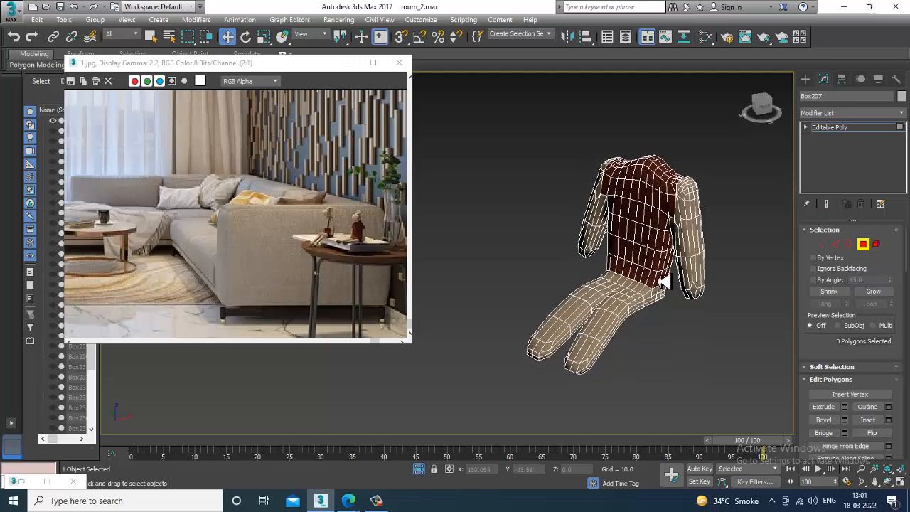
right_click(735, 211)
click(751, 148)
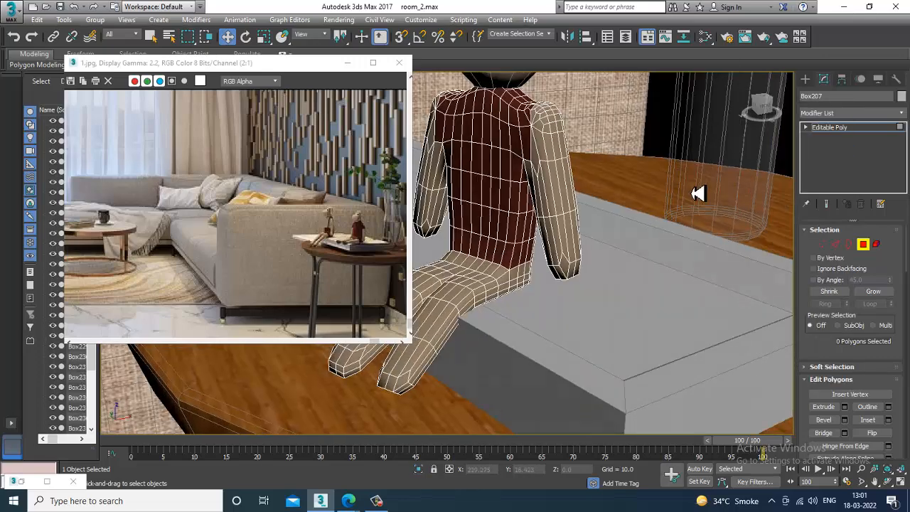
Leave polygon editing on the first figurine, select the second figurine's body and isolate it
alt+middle_drag(697, 193, 578, 234)
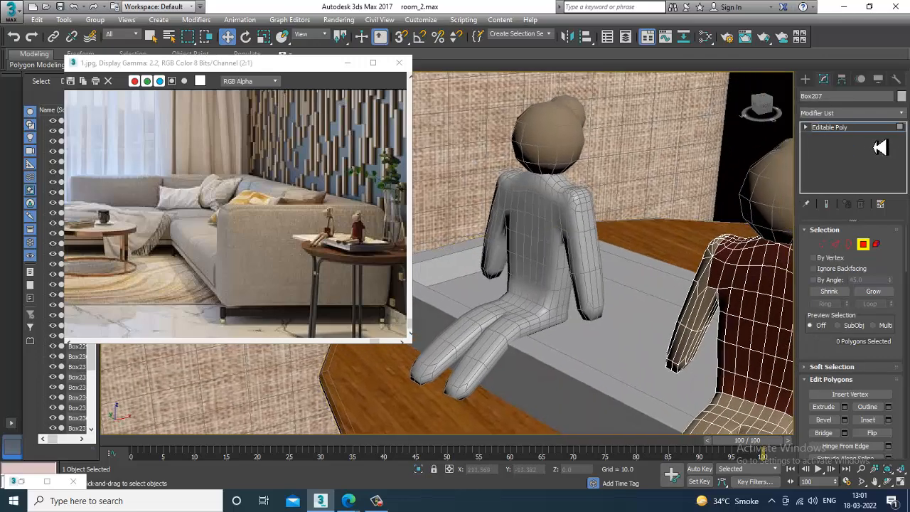
click(850, 128)
click(558, 261)
scroll(564, 263, down, 4)
alt+middle_drag(564, 263, 541, 264)
scroll(529, 252, up, 3)
key(alt+q)
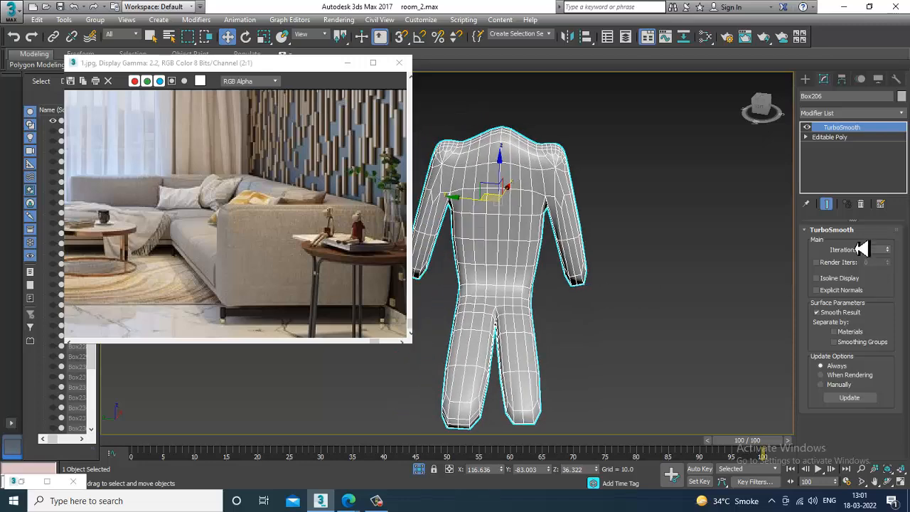
Convert the second figurine's body to an Editable Poly and enter polygon sub-object editing
right_click(504, 187)
mouse_move(562, 312)
click(699, 320)
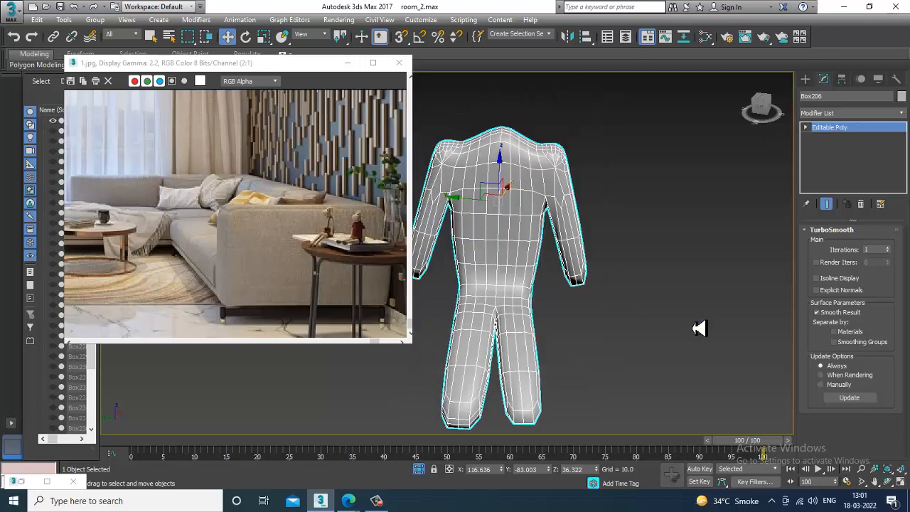
click(863, 246)
Examine the figurine's selected foot polygons in the orthographic views and return to the maximized perspective view
key(alt+w)
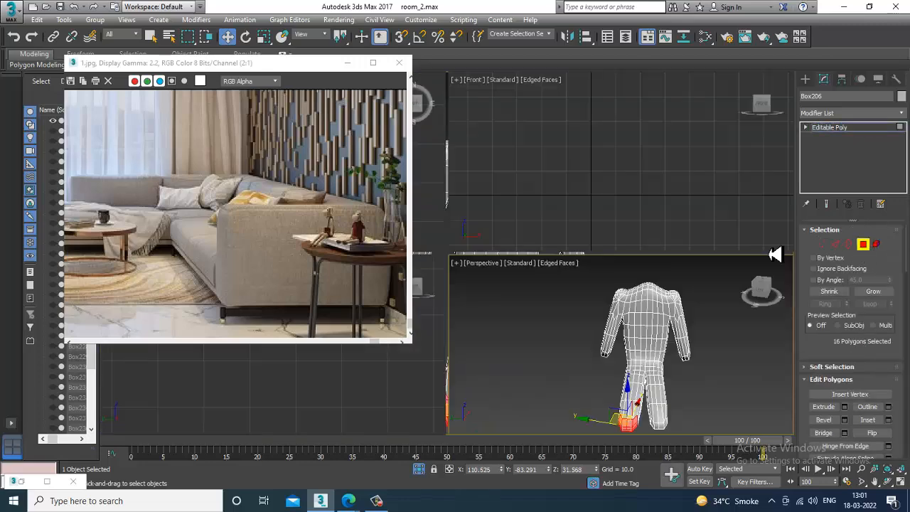
middle_click(609, 203)
key(z)
key(alt+w)
scroll(537, 199, down, 3)
key(alt+w)
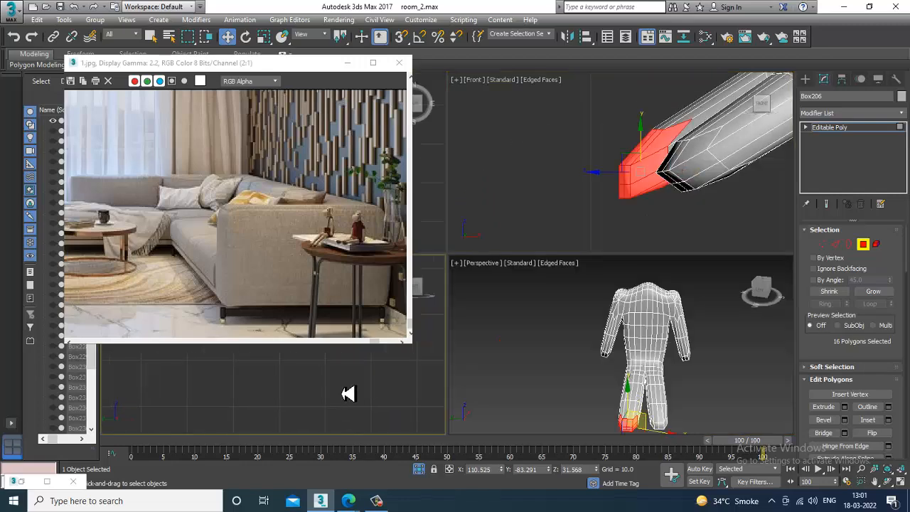
middle_click(349, 392)
key(z)
key(alt+w)
scroll(509, 352, down, 5)
key(alt+w)
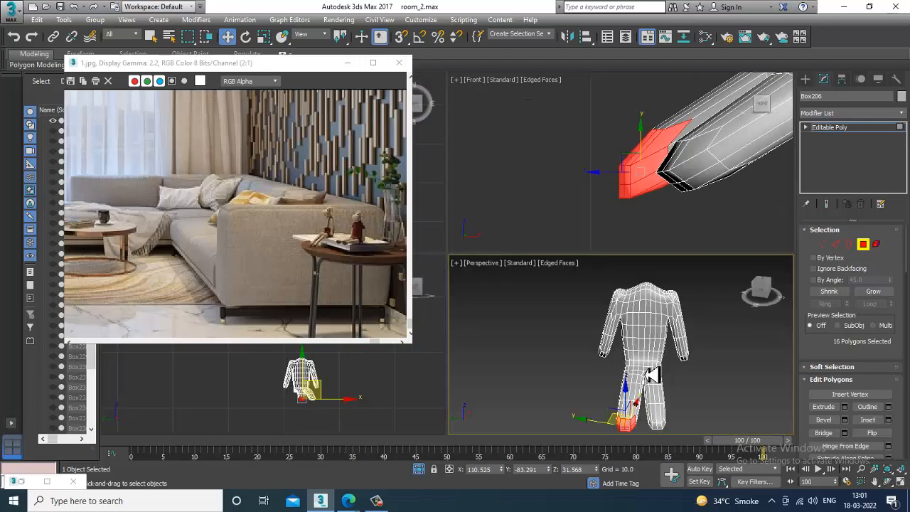
middle_click(650, 374)
key(alt+w)
Select the second figurine's torso and shoulder polygons as a shirt, excluding the stray polygons on the arms
alt+middle_drag(618, 346, 558, 311)
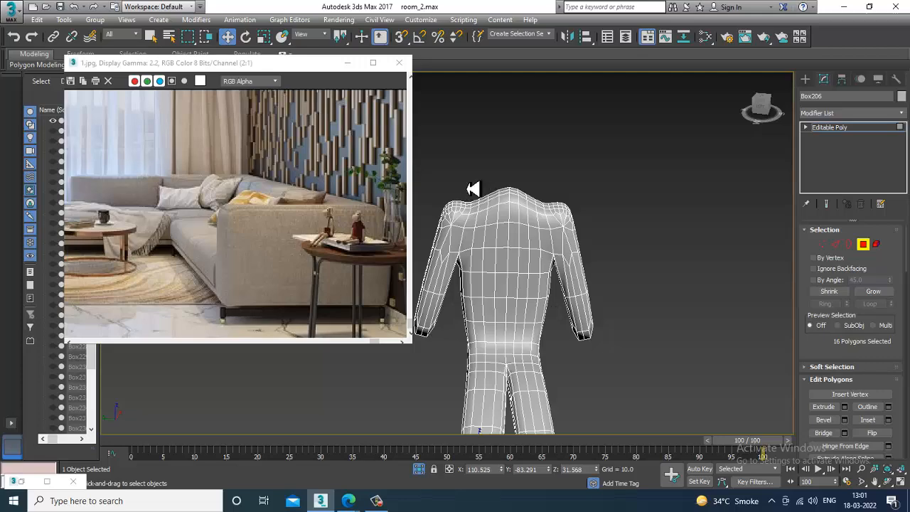
drag(553, 336, 553, 337)
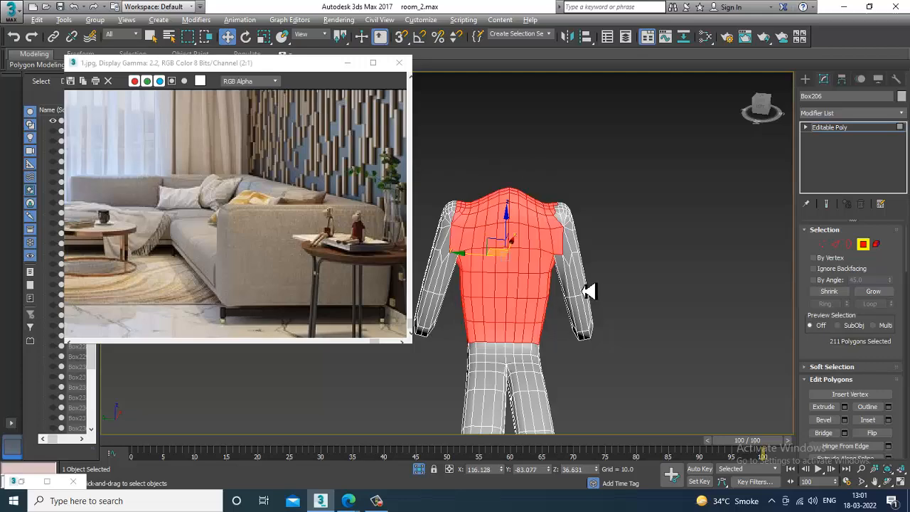
alt+middle_drag(582, 284, 540, 286)
alt+drag(596, 318, 595, 318)
alt+middle_drag(596, 318, 654, 307)
alt+drag(679, 310, 686, 315)
alt+middle_drag(687, 315, 597, 304)
Assign Material #76 to the second figurine's shirt polygons and the niniatures material to the inverted selection of arms and legs
key(m)
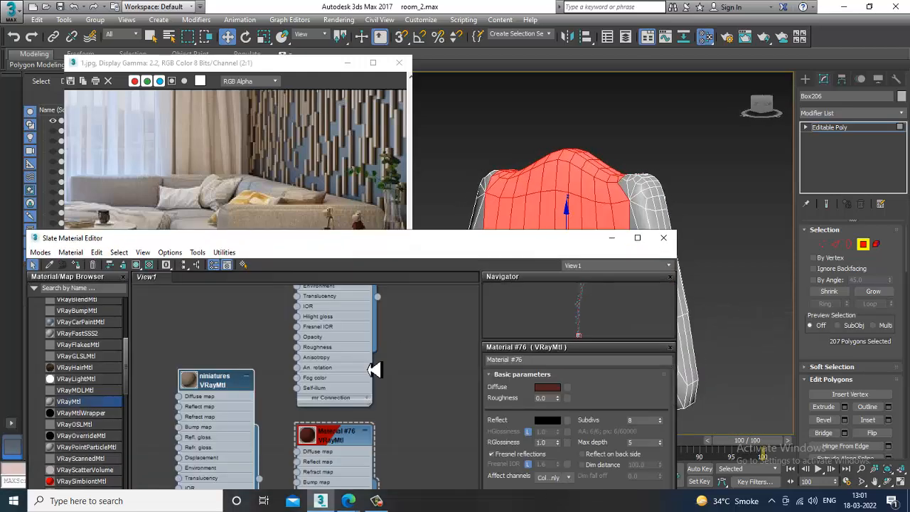
click(76, 266)
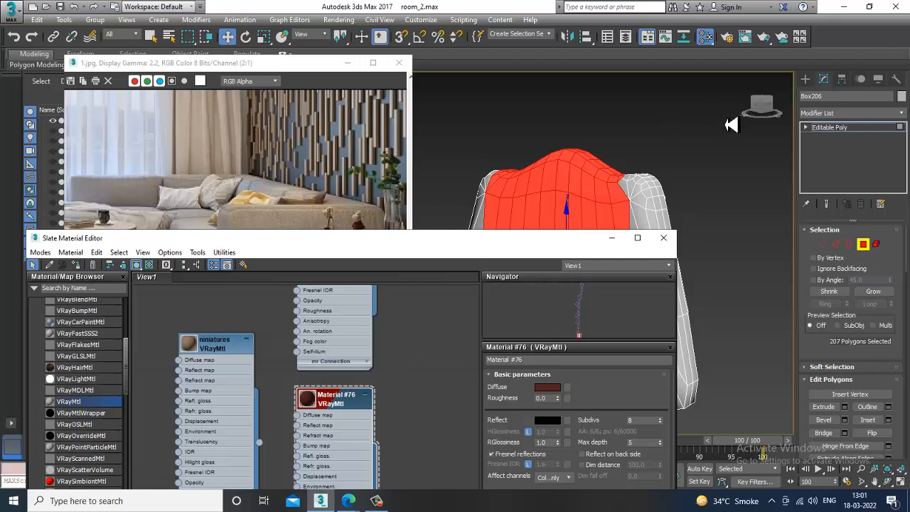
middle_drag(730, 124, 687, 136)
key(ctrl+i)
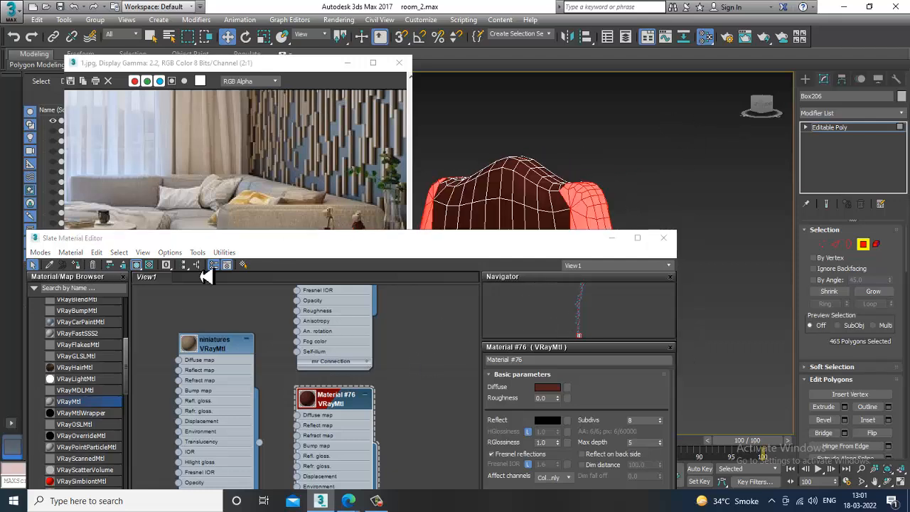
click(220, 348)
click(77, 266)
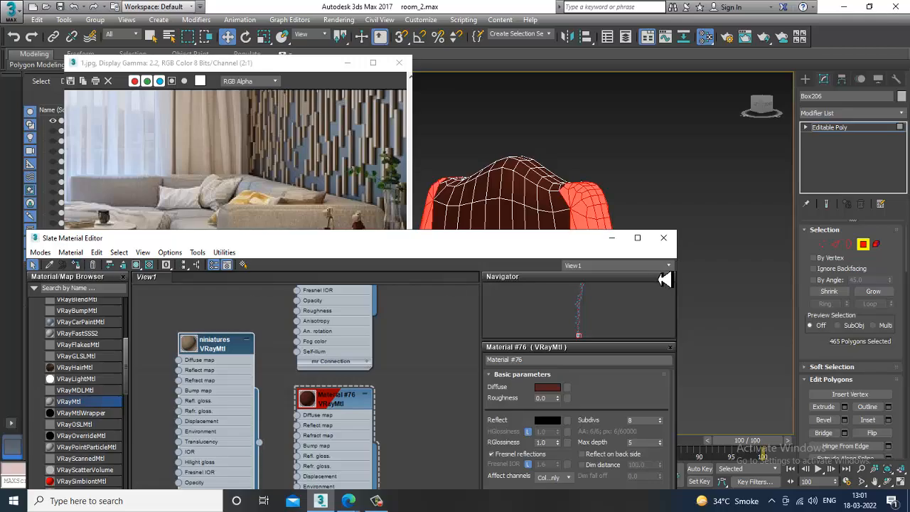
End isolation of the second figurine's body and leave its polygon sub-object level
click(612, 239)
click(669, 190)
right_click(679, 178)
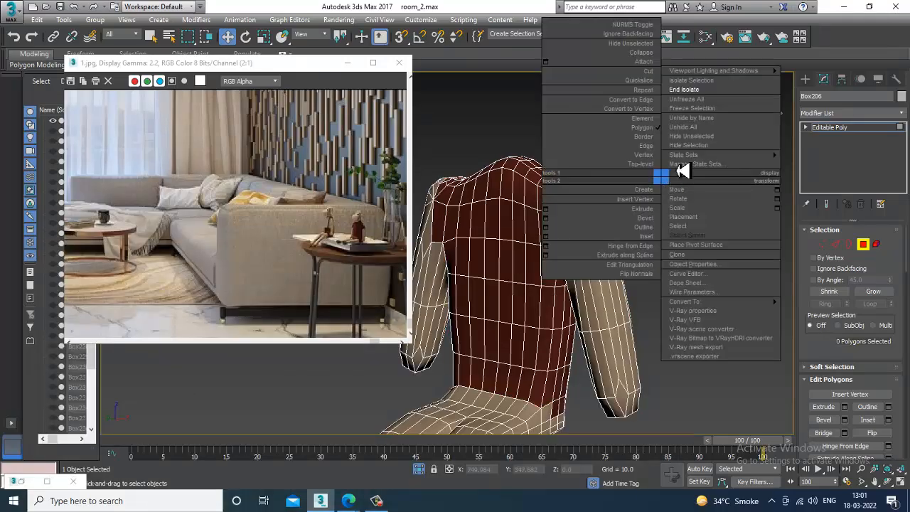
click(695, 93)
scroll(586, 271, down, 5)
alt+middle_drag(681, 268, 645, 256)
middle_drag(693, 285, 644, 258)
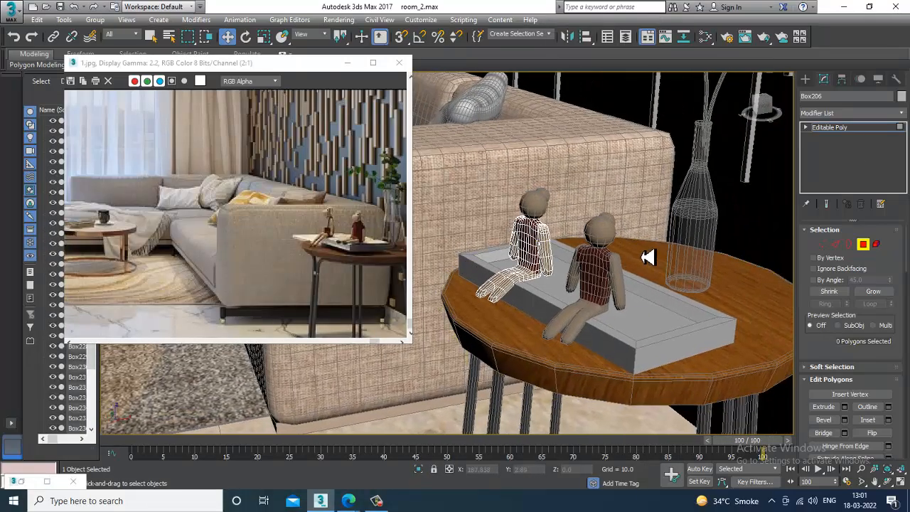
scroll(642, 257, down, 2)
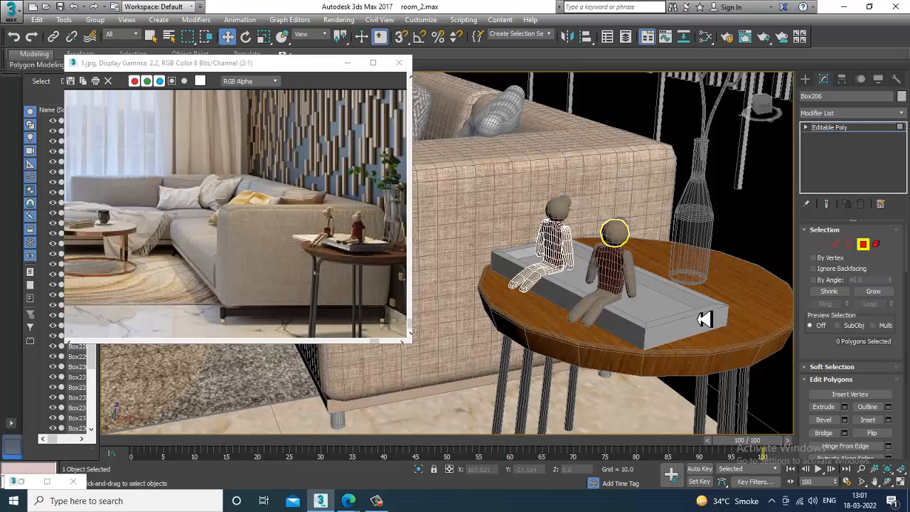
scroll(687, 301, down, 5)
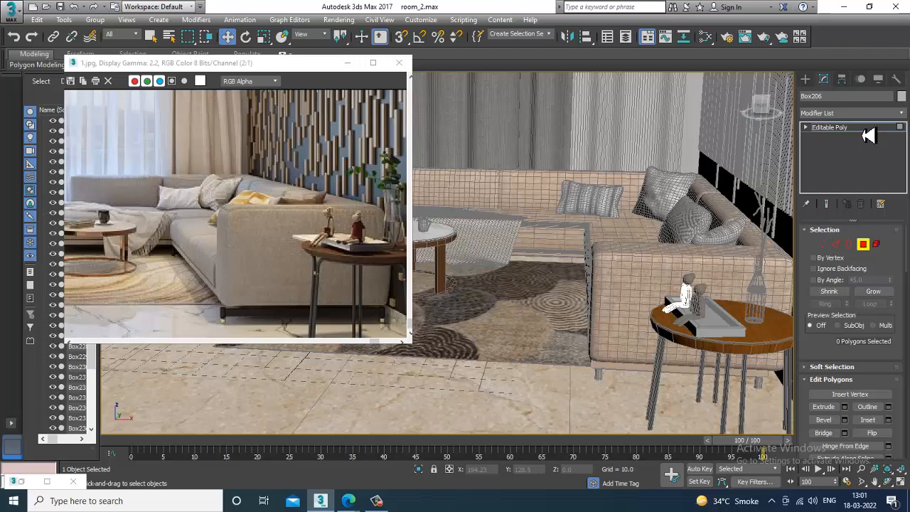
click(866, 129)
Select the cup on the marble coffee table and frame it in the perspective view
scroll(670, 315, down, 5)
alt+middle_drag(671, 315, 690, 315)
scroll(605, 339, up, 5)
alt+middle_drag(605, 339, 576, 328)
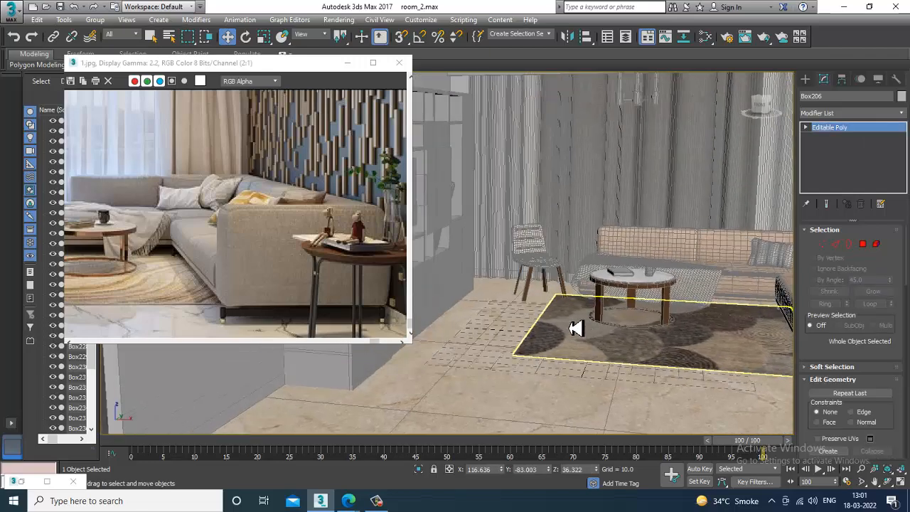
scroll(579, 327, up, 3)
click(767, 241)
key(z)
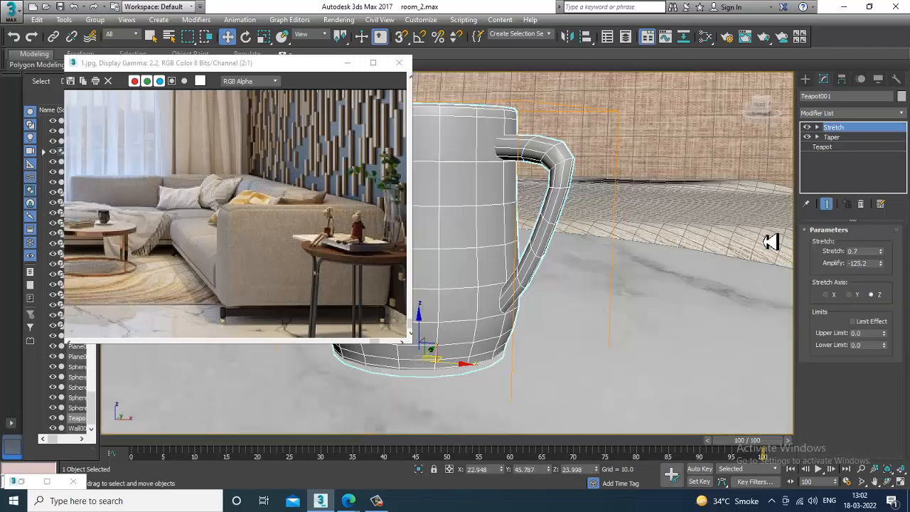
scroll(690, 260, down, 5)
scroll(632, 266, up, 2)
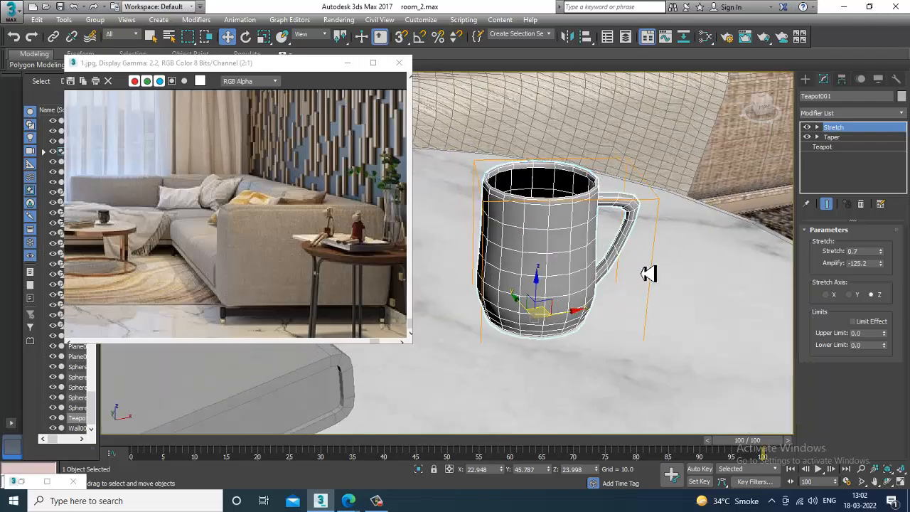
Add a new VRayMtl in the material editor for the cup and open its parameters
key(m)
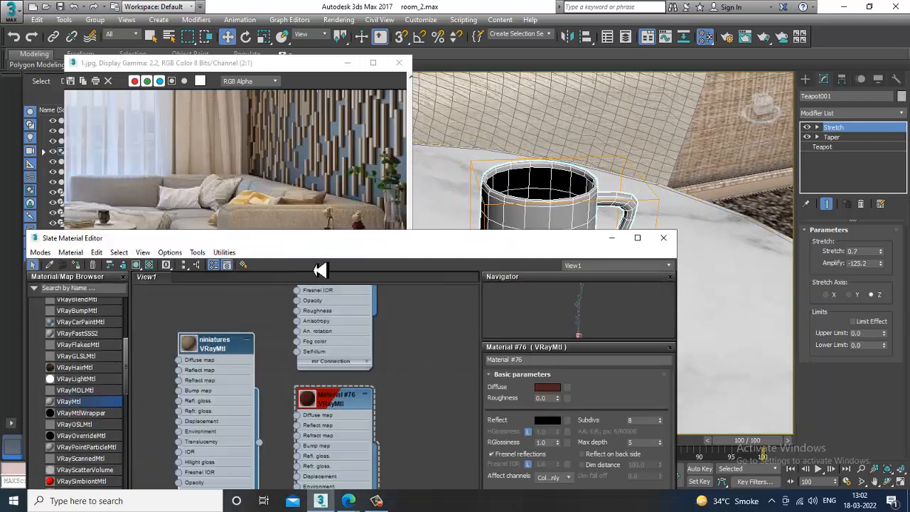
drag(327, 250, 469, 120)
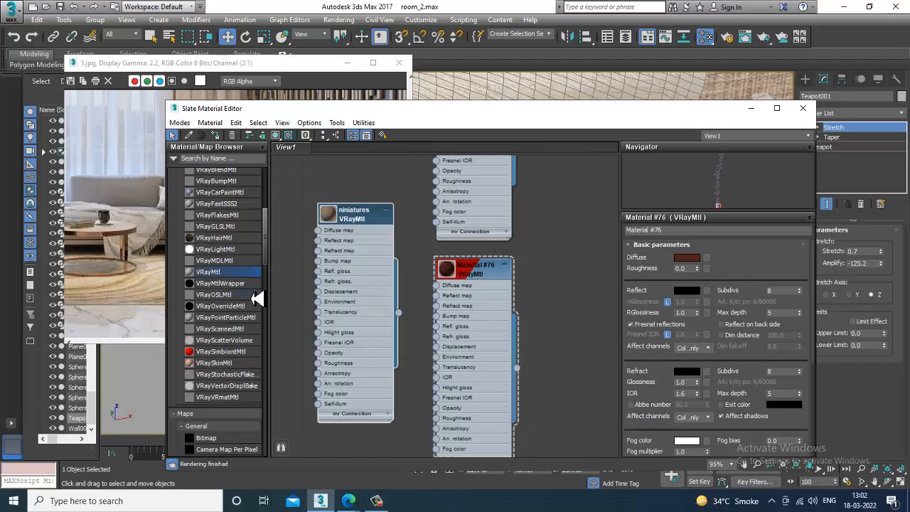
drag(560, 265, 562, 260)
double_click(568, 256)
Set the new VRayMtl's Diffuse to a very dark brown sampled from the reference cup and its Reflect to grey 126
click(687, 258)
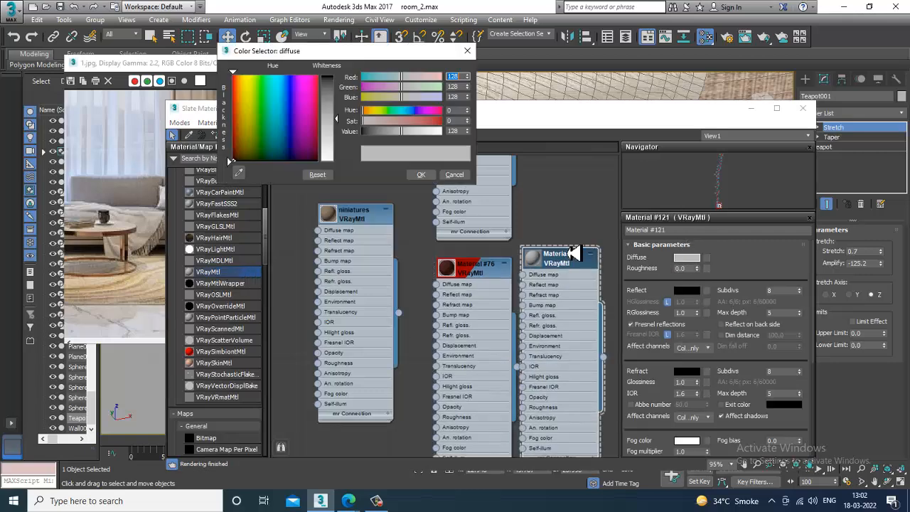
drag(238, 152, 241, 138)
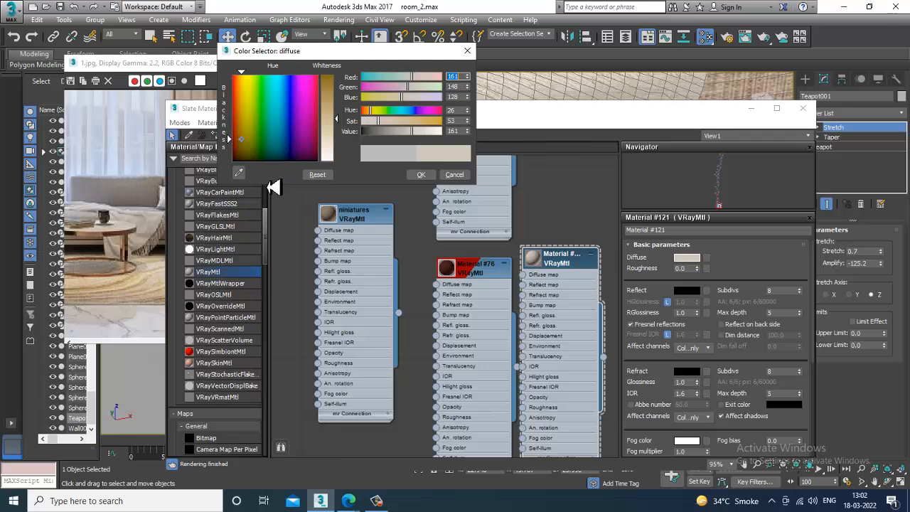
click(238, 172)
click(114, 222)
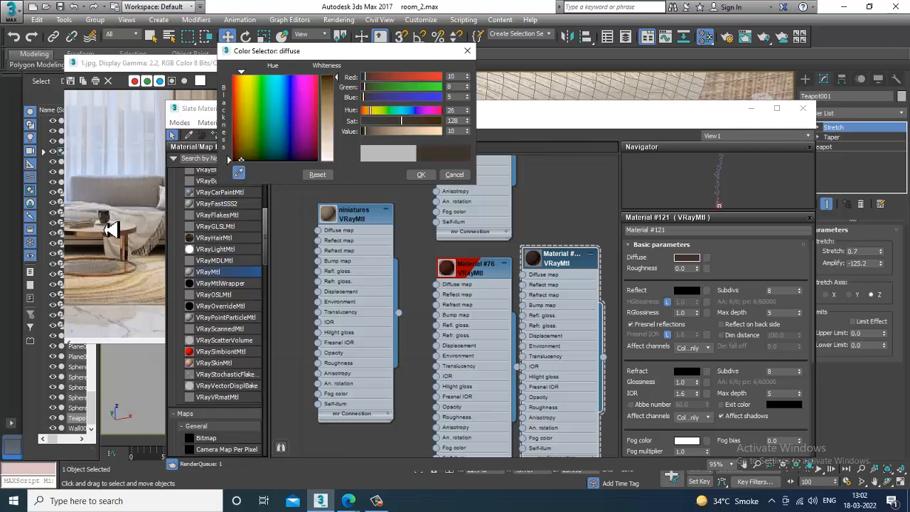
click(421, 174)
click(687, 290)
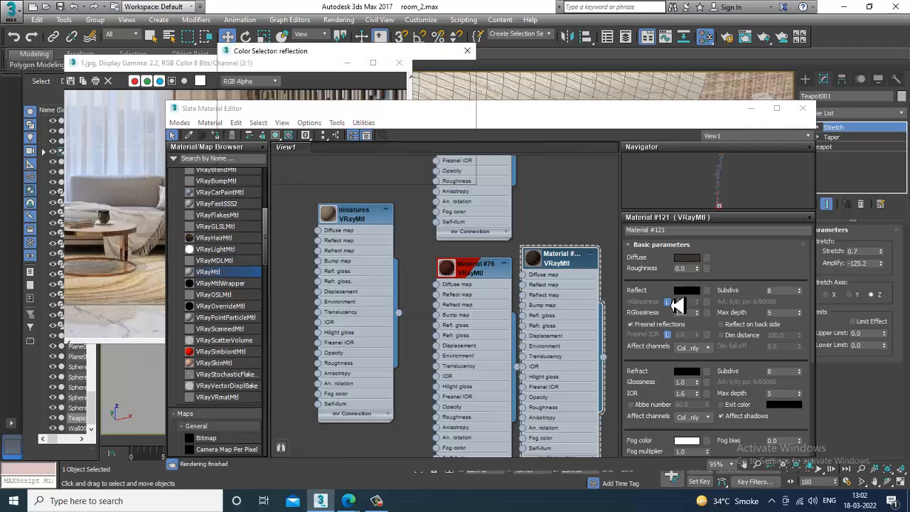
drag(339, 95, 342, 129)
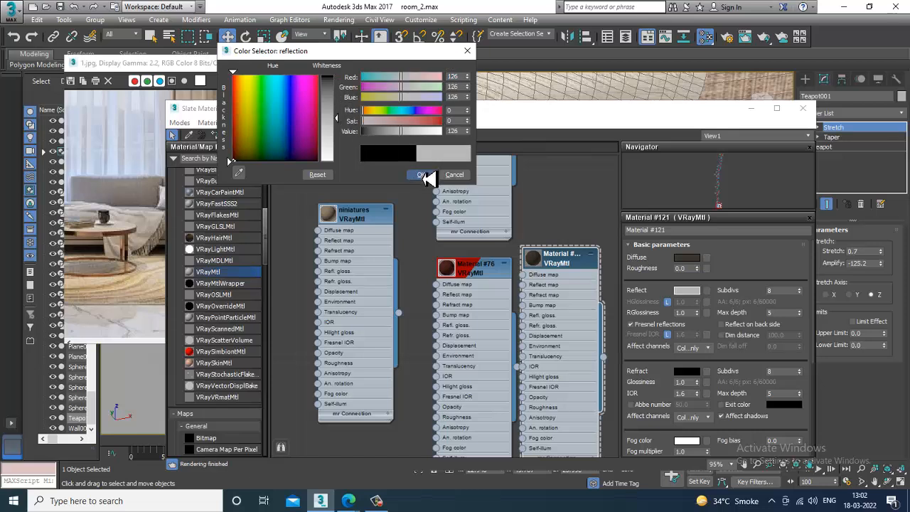
click(423, 175)
Assign the new VRayMtl to the cup with viewport display on and name it cup tex
click(218, 136)
click(277, 135)
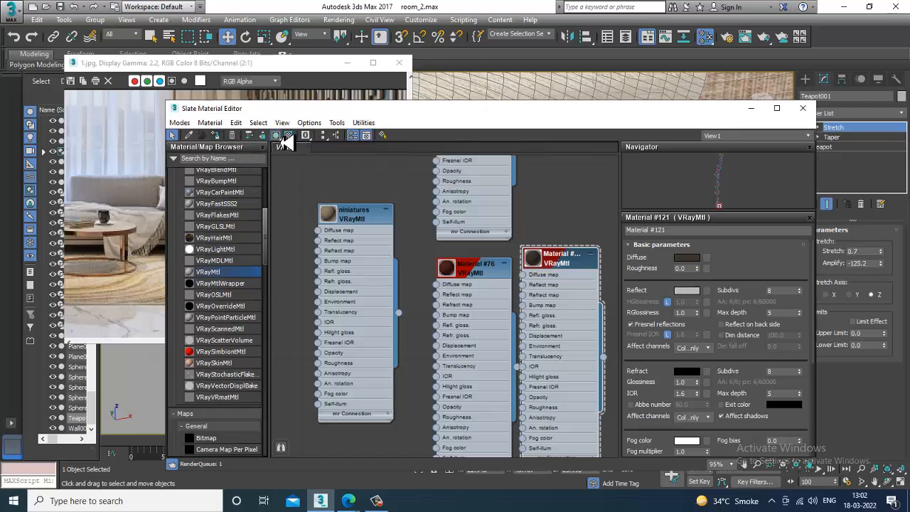
drag(675, 230, 448, 234)
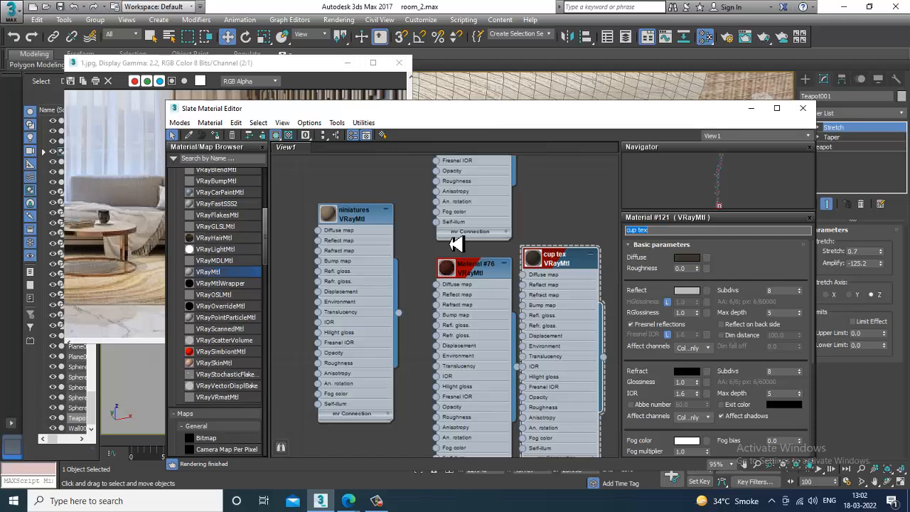
click(750, 108)
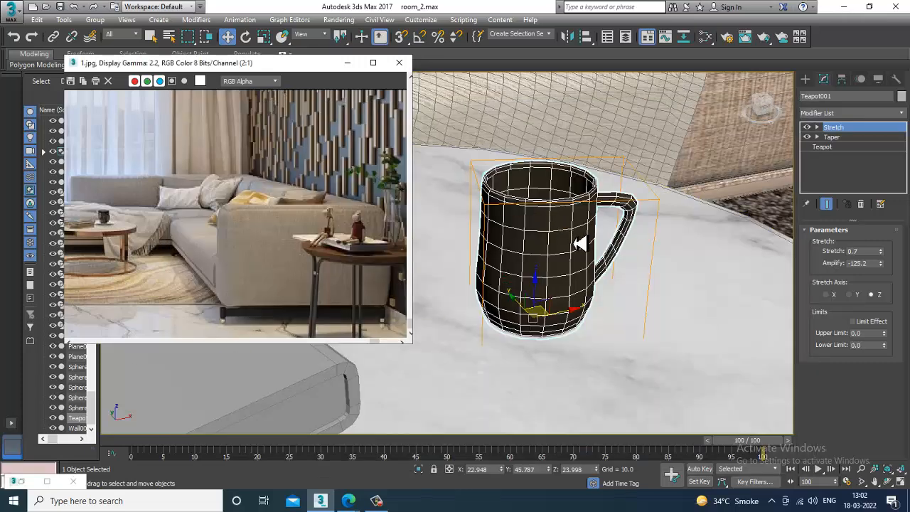
Convert the cup on the coffee table to an Editable Poly
scroll(650, 240, down, 3)
scroll(616, 242, up, 2)
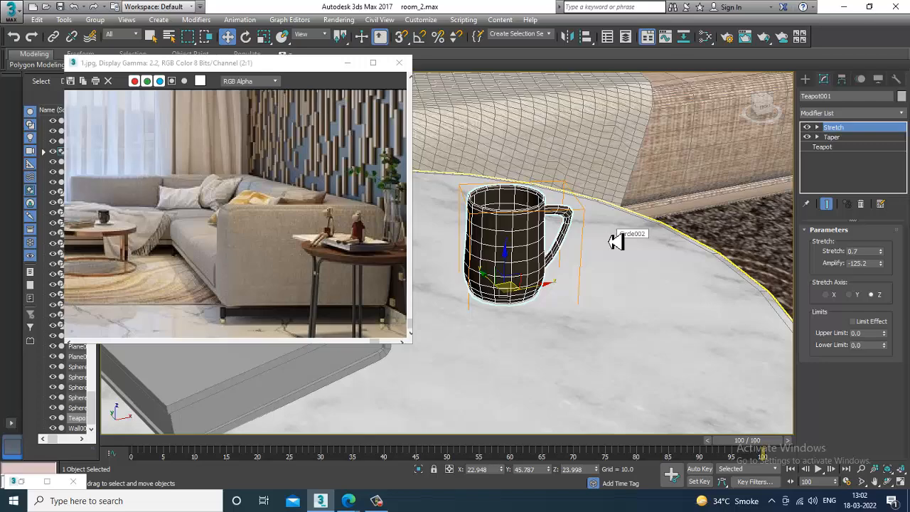
scroll(615, 242, down, 8)
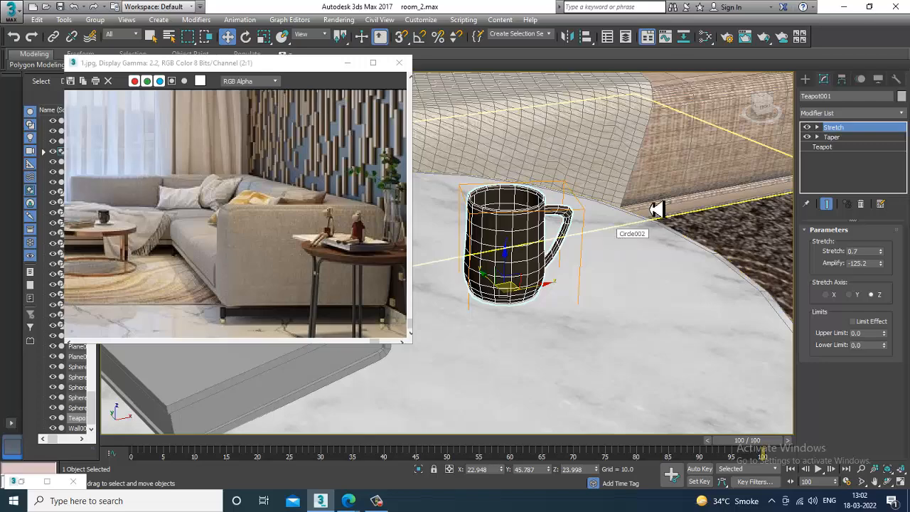
scroll(569, 306, up, 3)
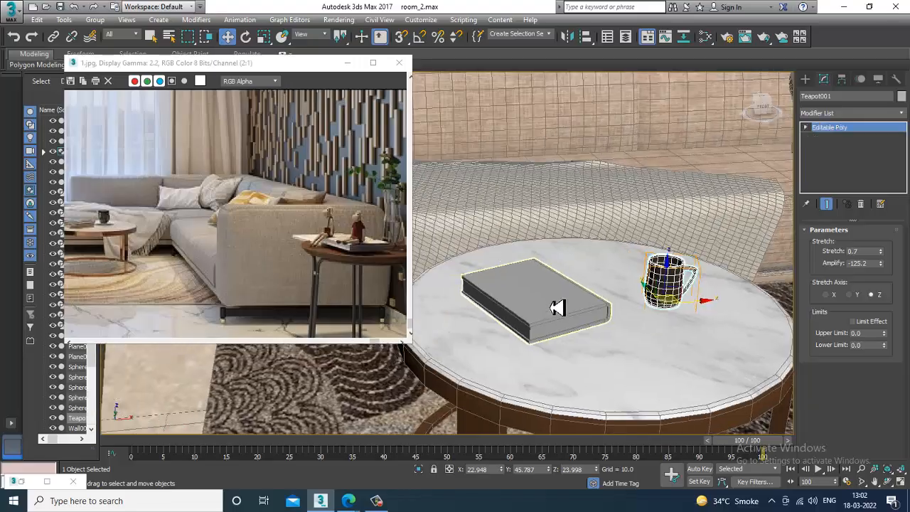
Select the book lying beside the cup on the coffee table
click(550, 309)
scroll(551, 313, down, 8)
scroll(559, 292, down, 10)
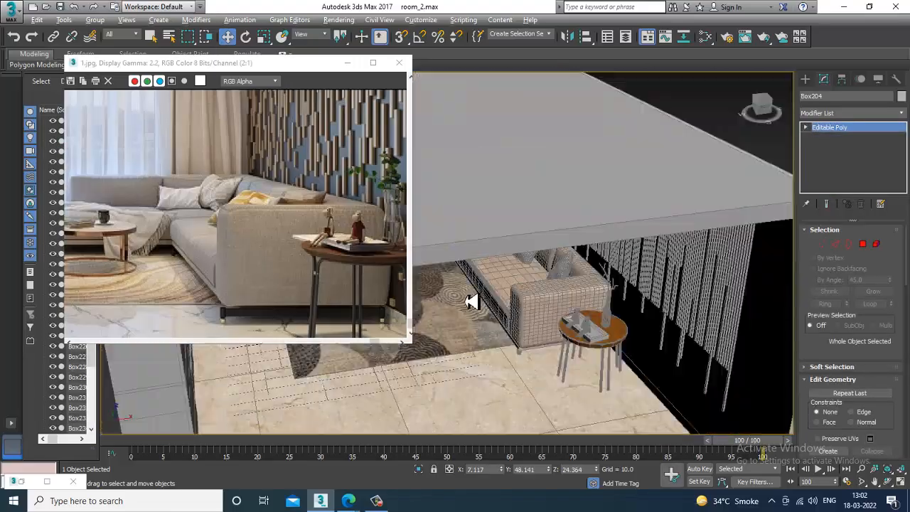
Convert the room's wall object to an Editable Poly and switch to polygon selection
scroll(481, 278, down, 8)
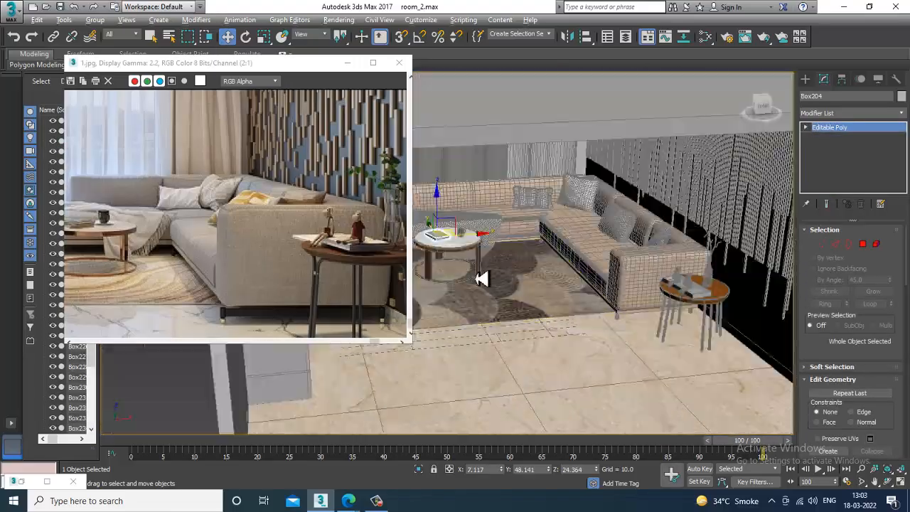
scroll(542, 278, up, 6)
scroll(576, 283, down, 4)
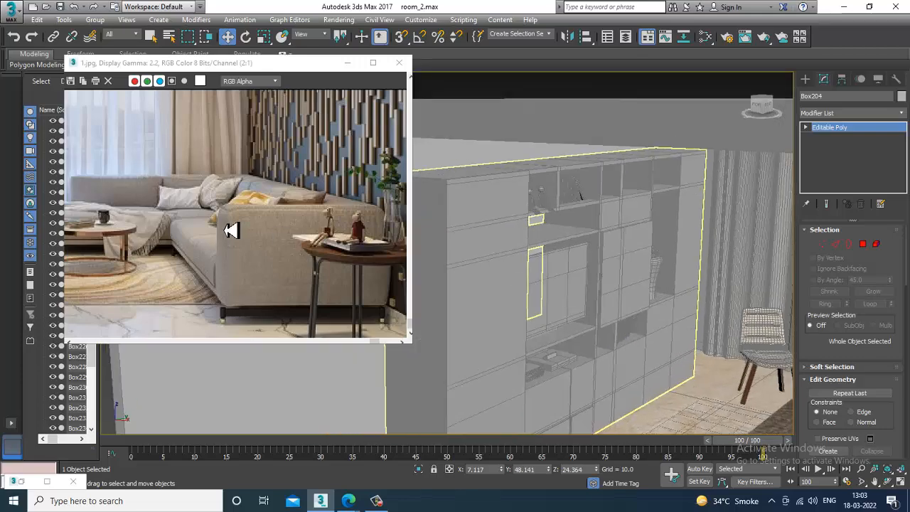
scroll(256, 210, down, 3)
scroll(634, 326, up, 4)
scroll(636, 325, down, 6)
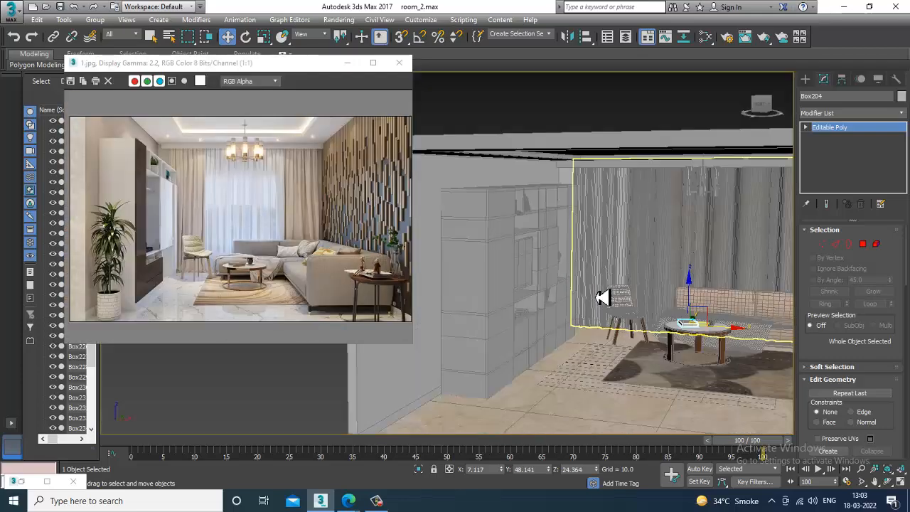
scroll(498, 266, up, 2)
click(513, 236)
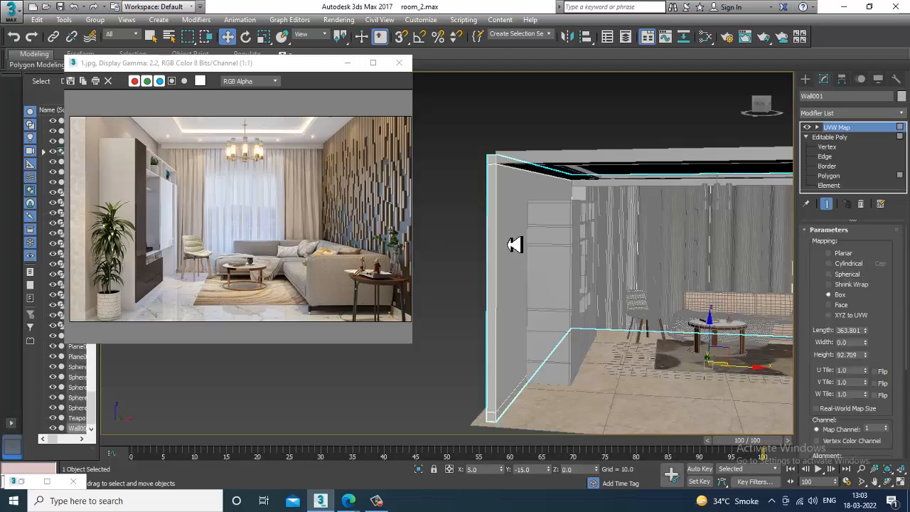
right_click(509, 184)
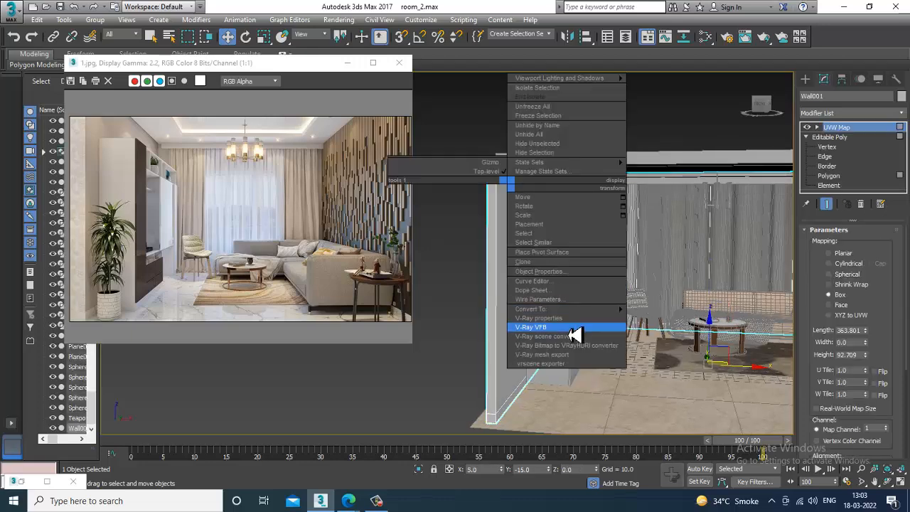
mouse_move(578, 310)
click(688, 319)
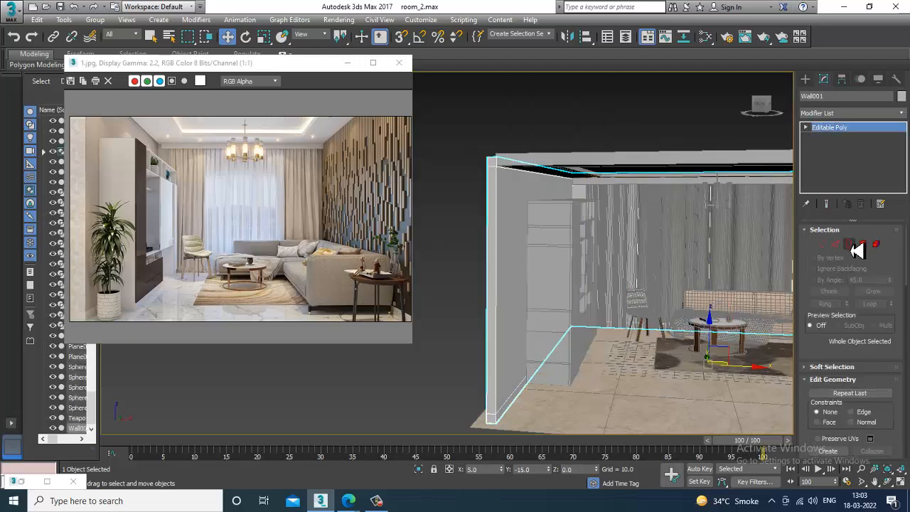
click(863, 244)
click(551, 261)
click(551, 261)
alt+middle_drag(591, 264, 625, 206)
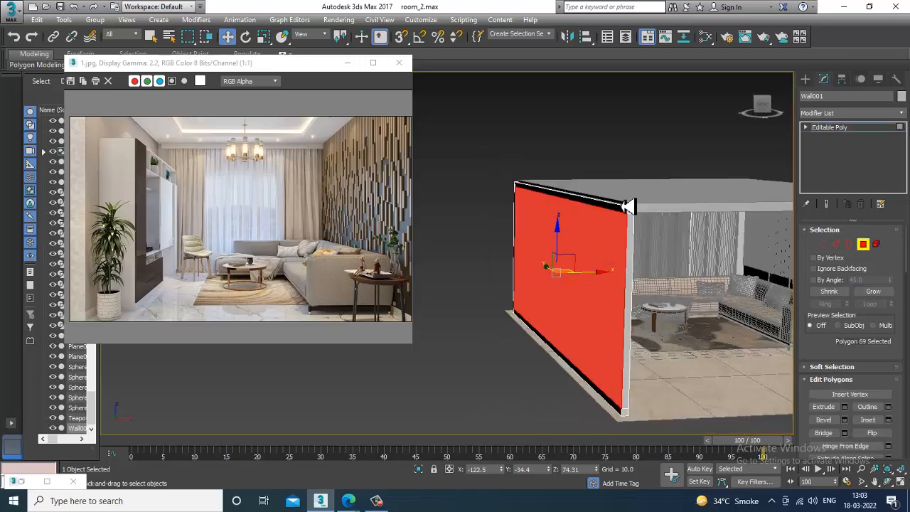
ctrl+click(619, 215)
ctrl+click(619, 414)
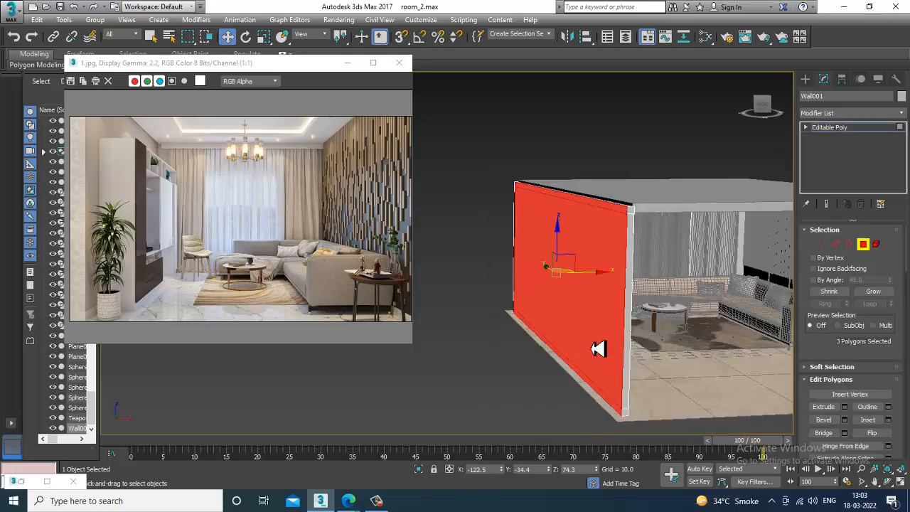
alt+middle_drag(600, 349, 431, 298)
ctrl+click(486, 227)
ctrl+click(488, 234)
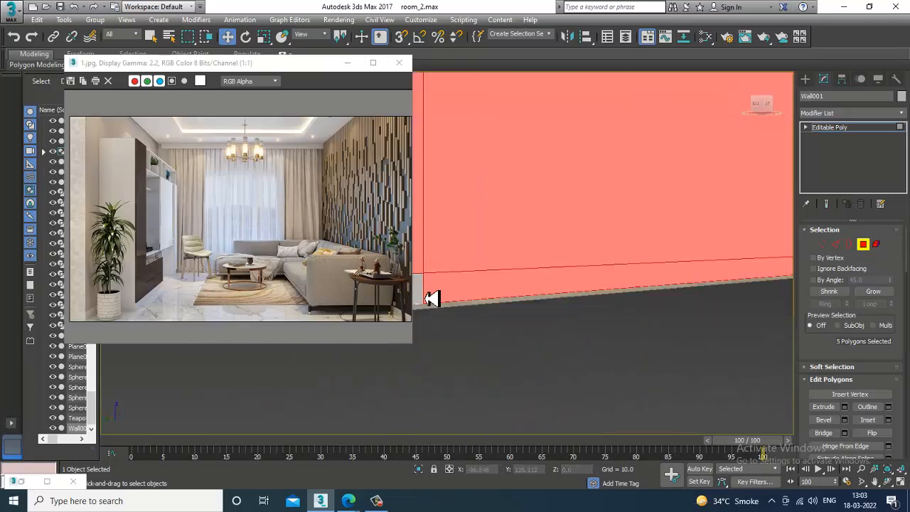
ctrl+click(425, 297)
Select the inner wall face behind the shelving unit with its border strips, plus the adjoining back wall section behind the curtain
mouse_move(582, 222)
alt+middle_down()
mouse_move(609, 228)
mouse_move(603, 244)
mouse_move(582, 231)
alt+middle_up()
alt+middle_drag(521, 208, 545, 211)
click(544, 214)
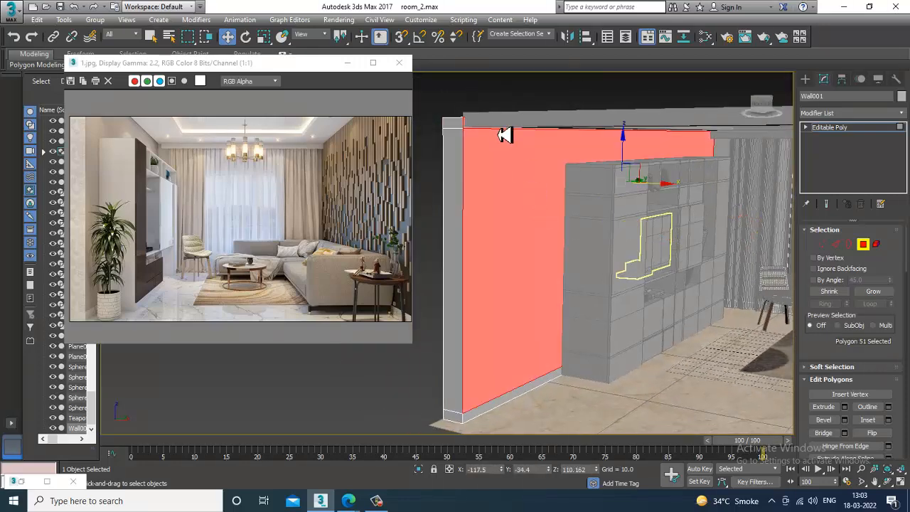
alt+middle_drag(608, 345, 544, 375)
ctrl+click(545, 376)
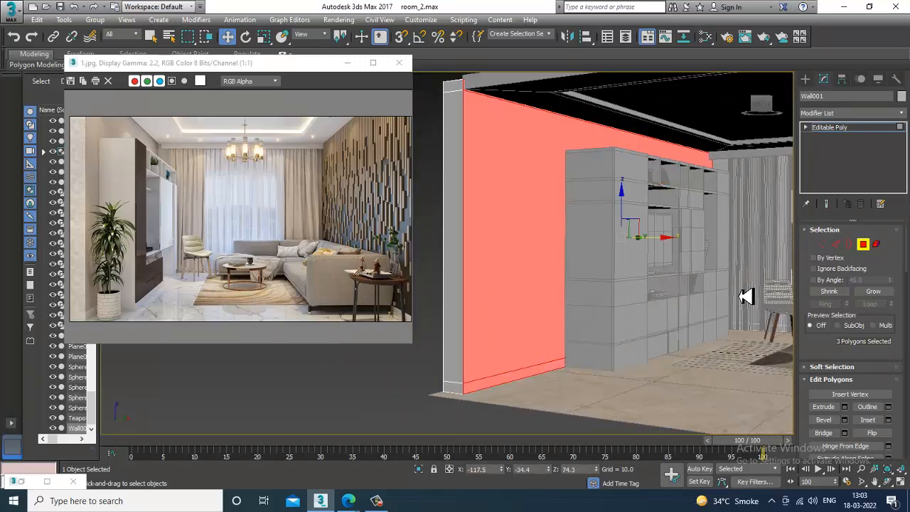
key(F3)
mouse_move(788, 237)
alt+middle_down()
mouse_move(775, 240)
mouse_move(782, 240)
alt+middle_up()
mouse_move(717, 287)
alt+middle_down()
mouse_move(736, 290)
mouse_move(706, 260)
mouse_move(711, 275)
mouse_move(676, 262)
mouse_move(638, 220)
alt+middle_up()
key(F3)
ctrl+click(535, 115)
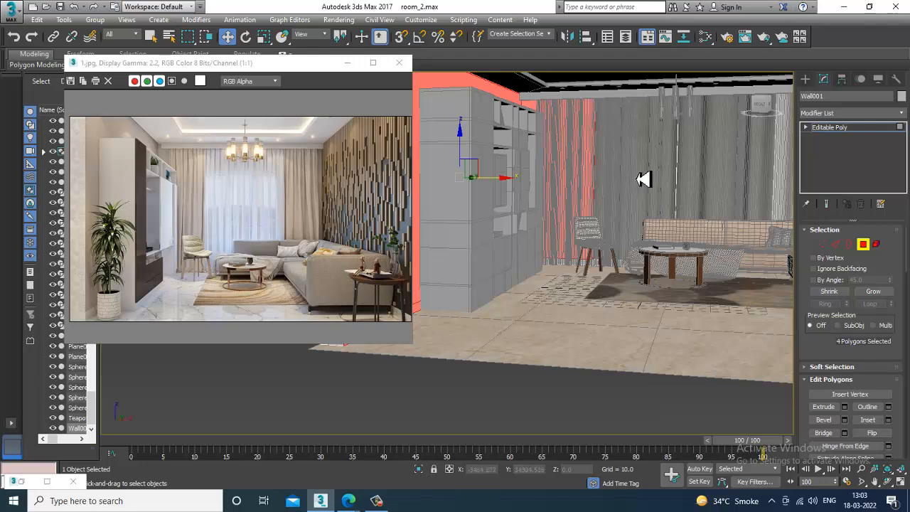
Add the back wall panel on one side of the window opening and its edge strips to the polygon selection
alt+middle_drag(674, 185, 705, 144)
alt+middle_drag(762, 220, 673, 207)
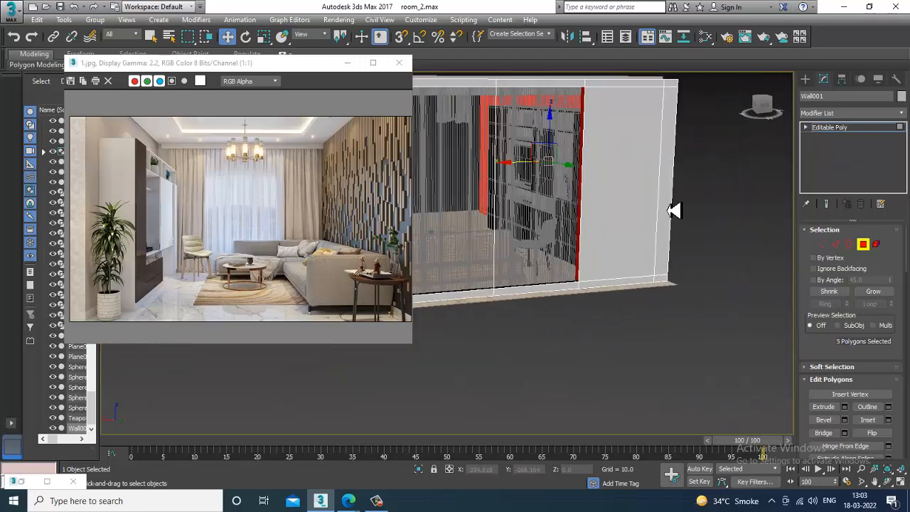
ctrl+click(663, 186)
ctrl+click(671, 174)
ctrl+click(650, 88)
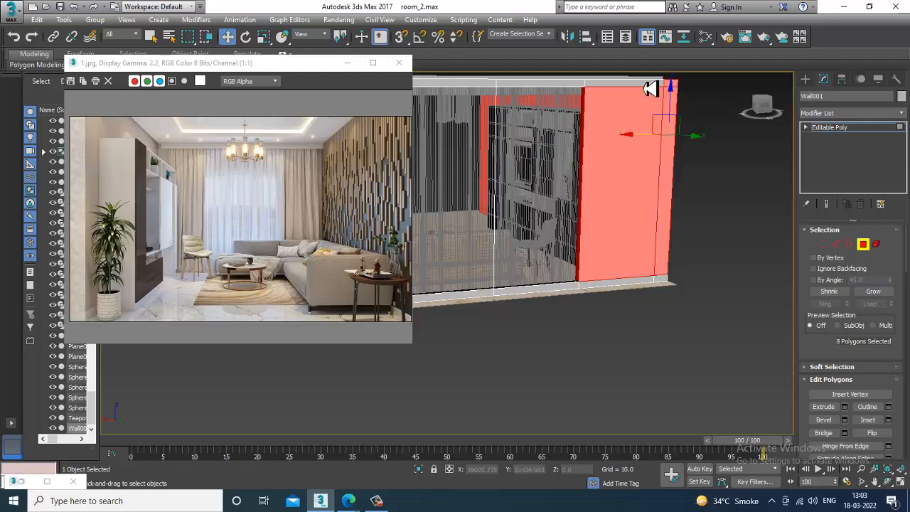
ctrl+click(649, 86)
Add the back wall panel on the opposite side of the window and the strips above the opening to the selection
middle_drag(615, 170, 822, 200)
ctrl+click(567, 150)
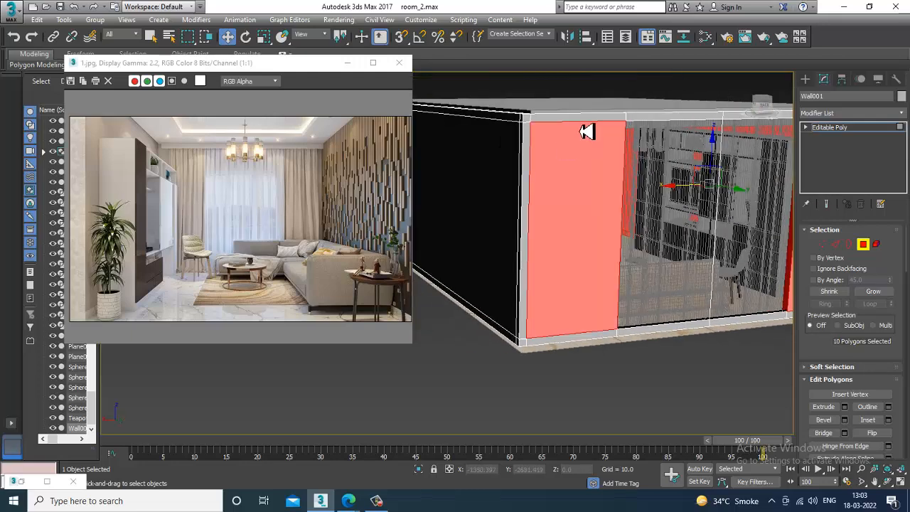
ctrl+click(588, 120)
ctrl+click(700, 124)
ctrl+click(740, 120)
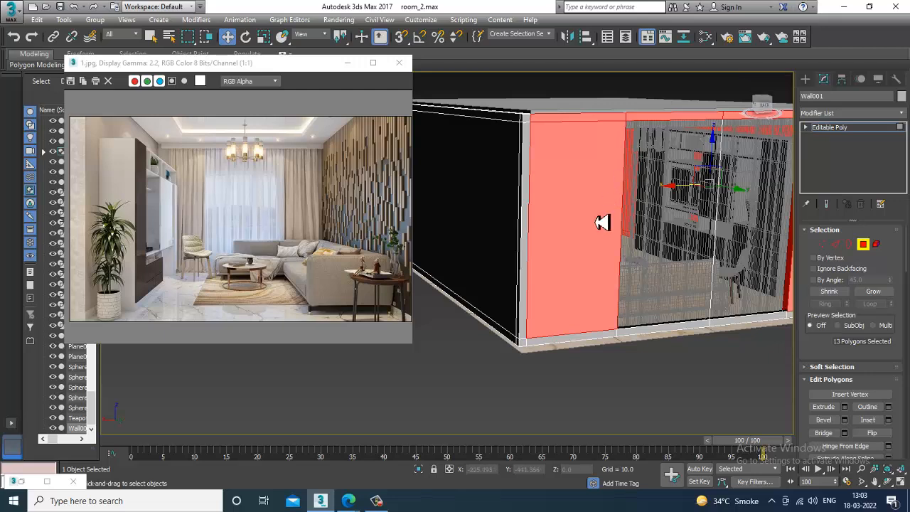
Add the lower strip and narrow corner strips of the opposite back wall panel to the selection
ctrl+click(542, 348)
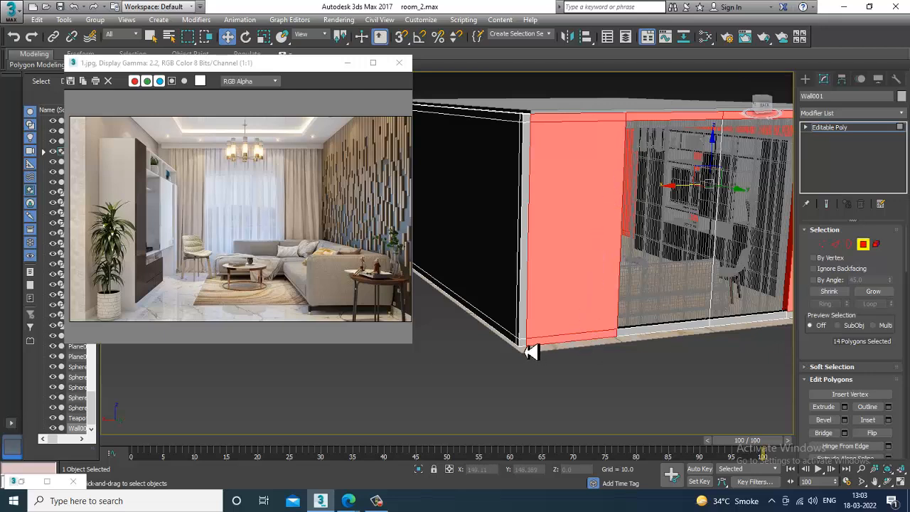
ctrl+click(532, 339)
ctrl+click(526, 298)
ctrl+click(530, 121)
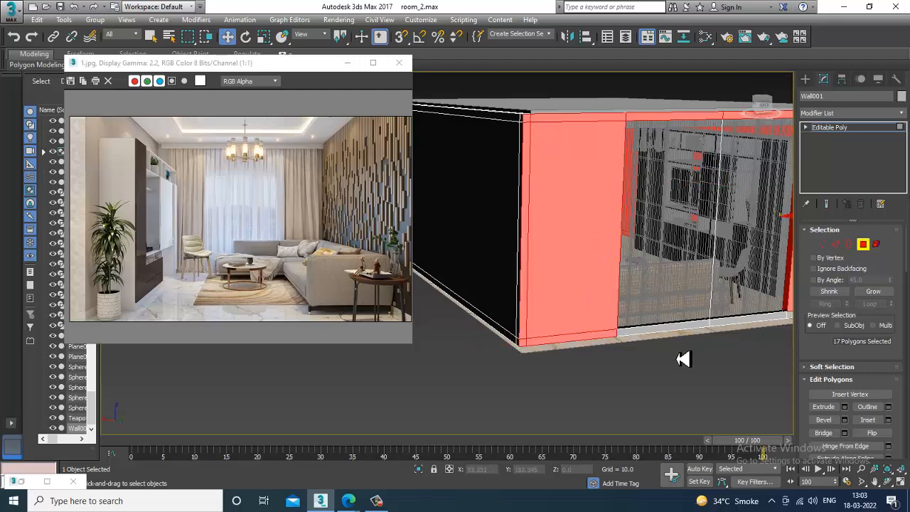
Add the strips below the window opening and at the far lower corner of the back wall to the selection
ctrl+click(657, 334)
ctrl+click(725, 329)
ctrl+click(750, 323)
alt+middle_drag(666, 329, 552, 318)
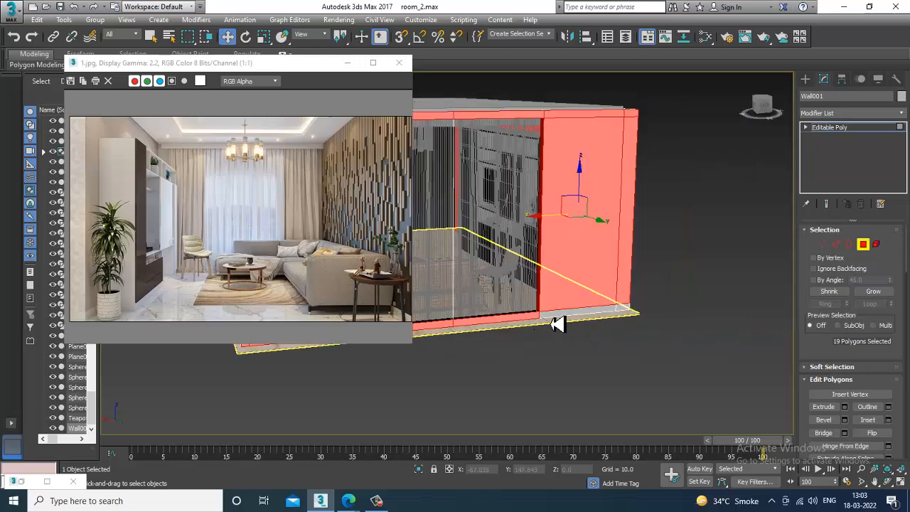
ctrl+click(630, 315)
Add the remaining lower strips of the back wall behind the chair and sofa to the polygon selection from inside the room
scroll(747, 315, down, 5)
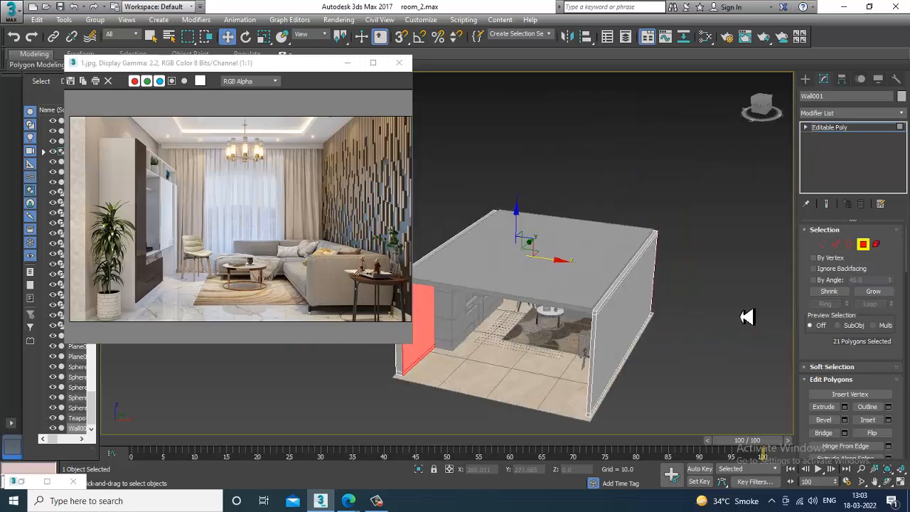
alt+middle_drag(747, 315, 609, 306)
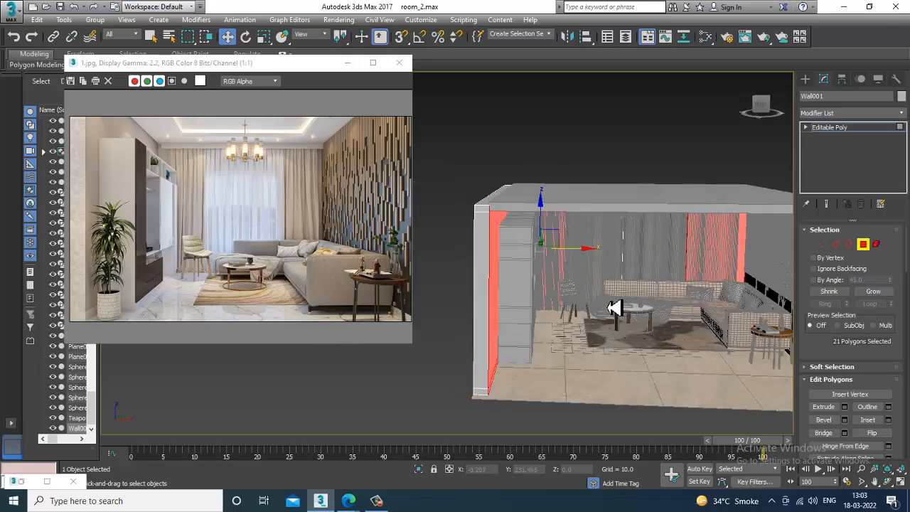
scroll(595, 309, up, 6)
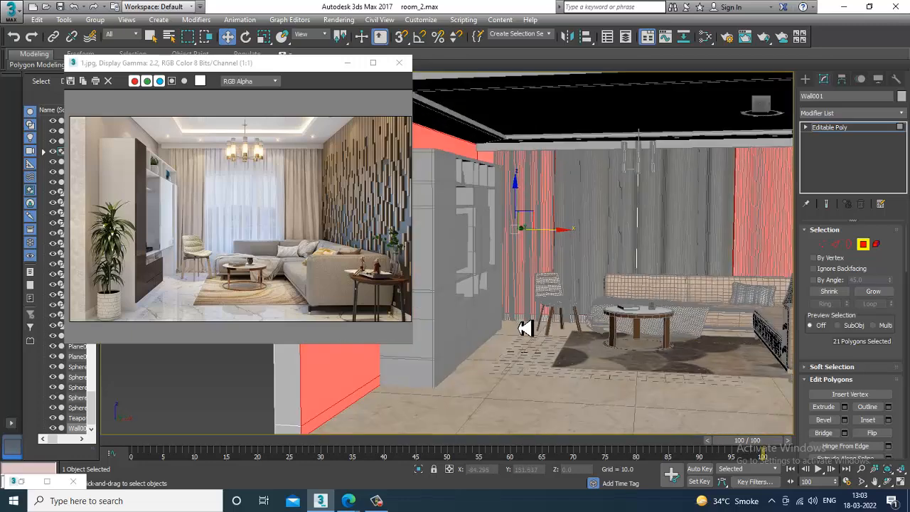
ctrl+click(579, 321)
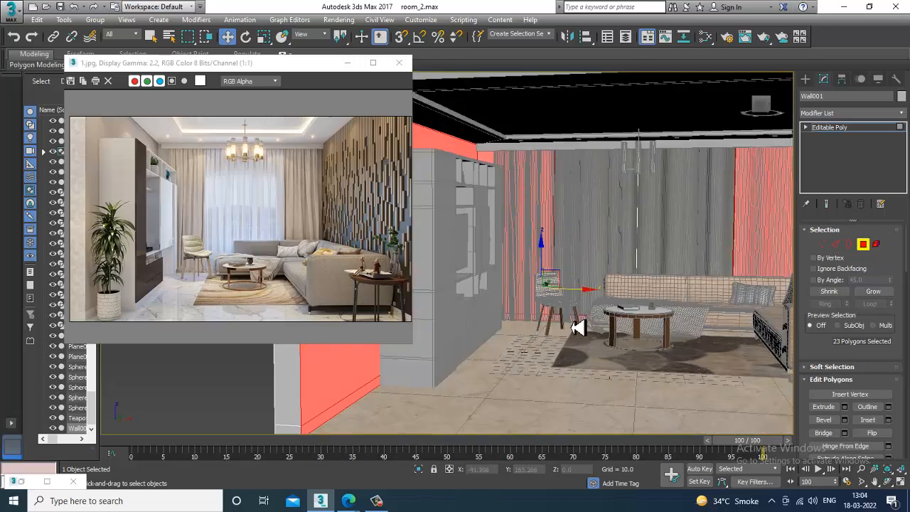
alt+middle_drag(579, 320, 555, 299)
key(F3)
alt+middle_drag(716, 349, 718, 331)
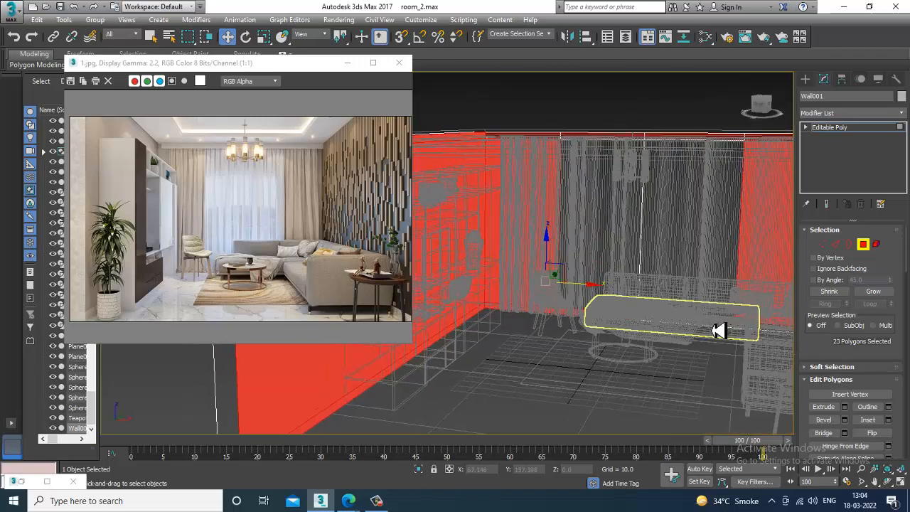
ctrl+click(716, 331)
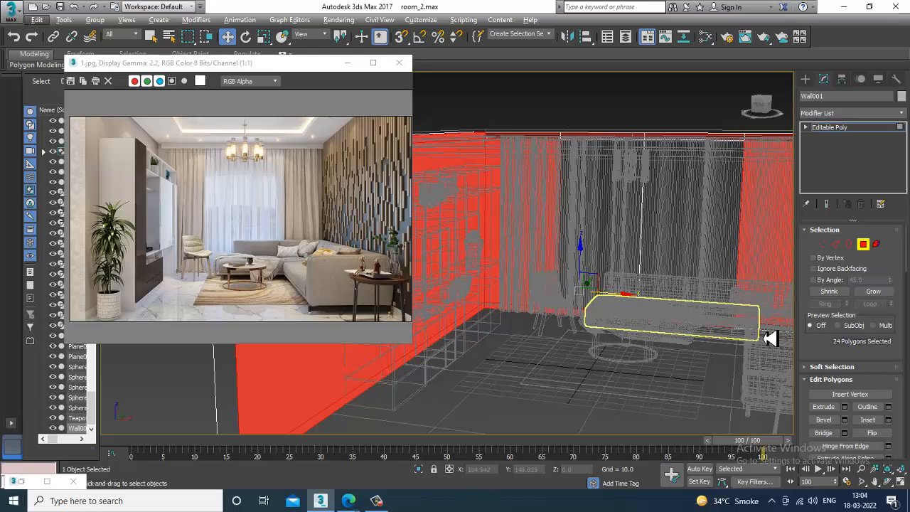
key(F3)
scroll(770, 338, down, 5)
scroll(690, 334, up, 3)
click(653, 329)
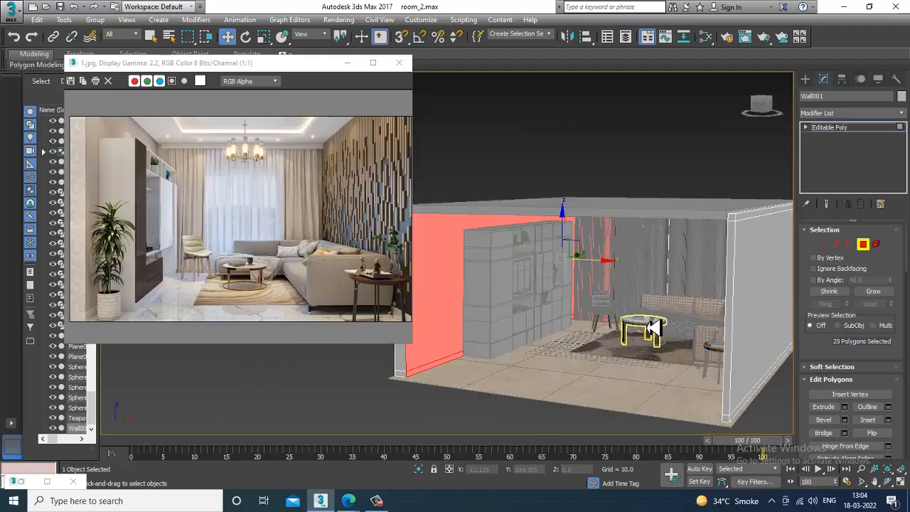
Create a new VRayMtl in the material editor and show its parameters
middle_drag(611, 317, 632, 319)
key(m)
middle_drag(472, 391, 454, 282)
drag(229, 278, 375, 276)
double_click(375, 276)
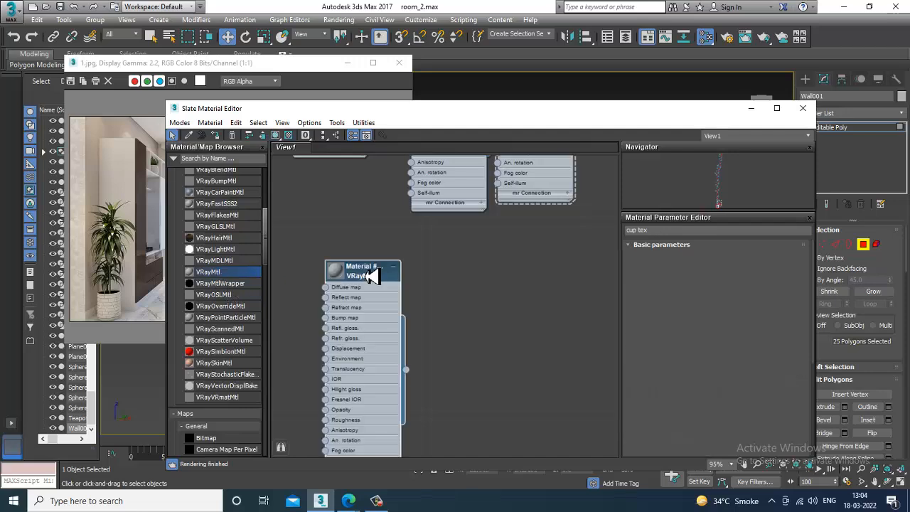
Set the VRayMtl's Diffuse to a beige sampled from the reference wall and assign it to the selected faces with viewport display on
click(686, 259)
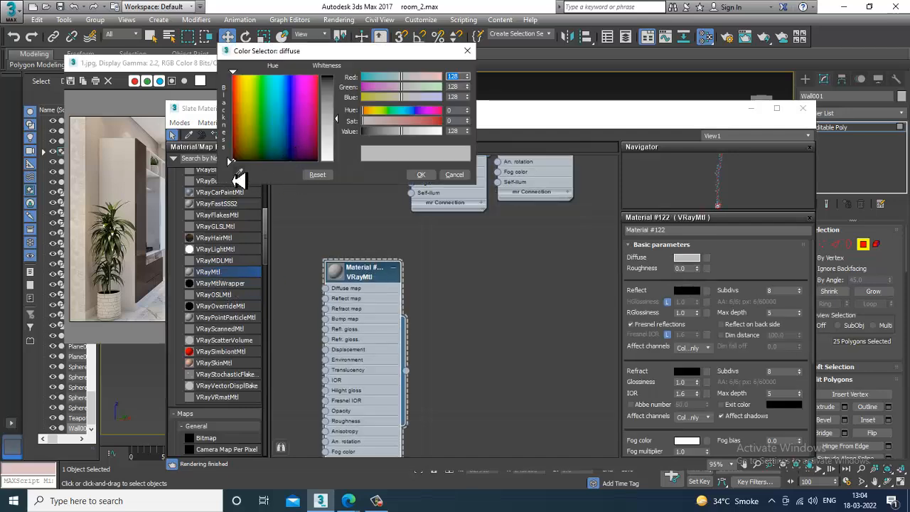
drag(98, 185, 107, 133)
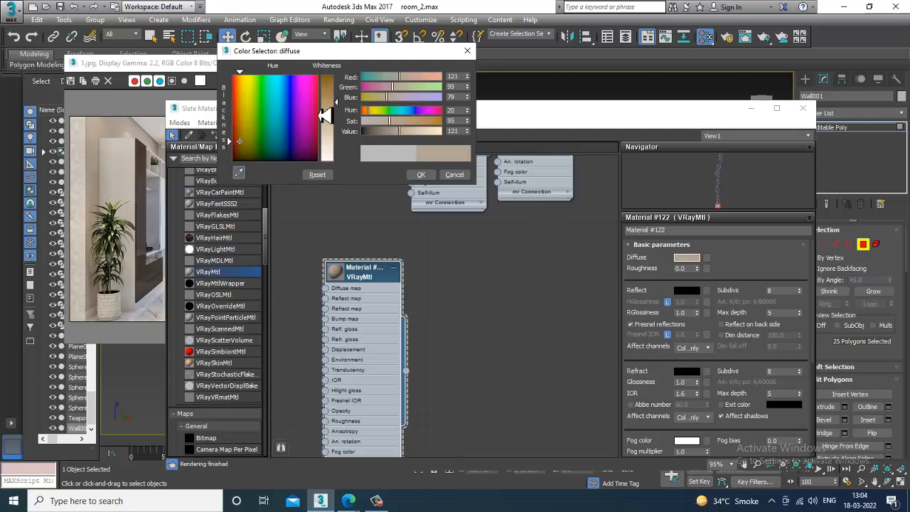
click(421, 174)
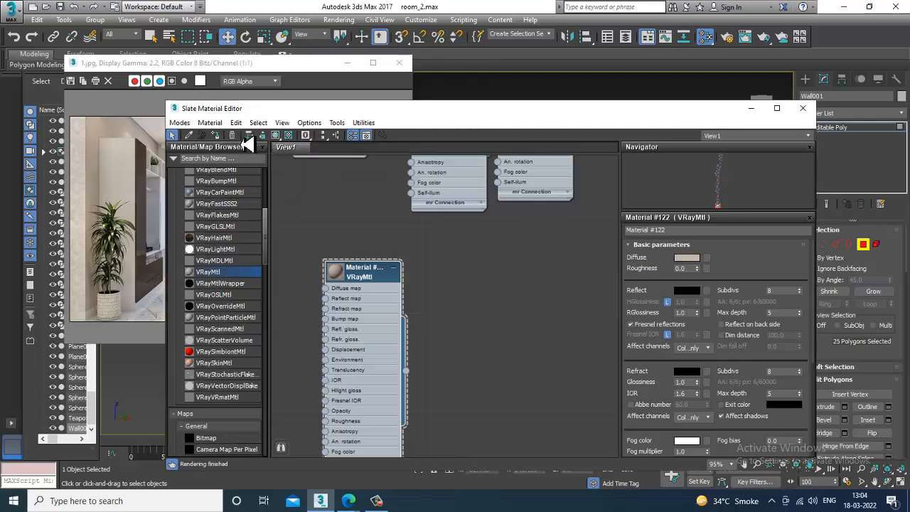
click(276, 135)
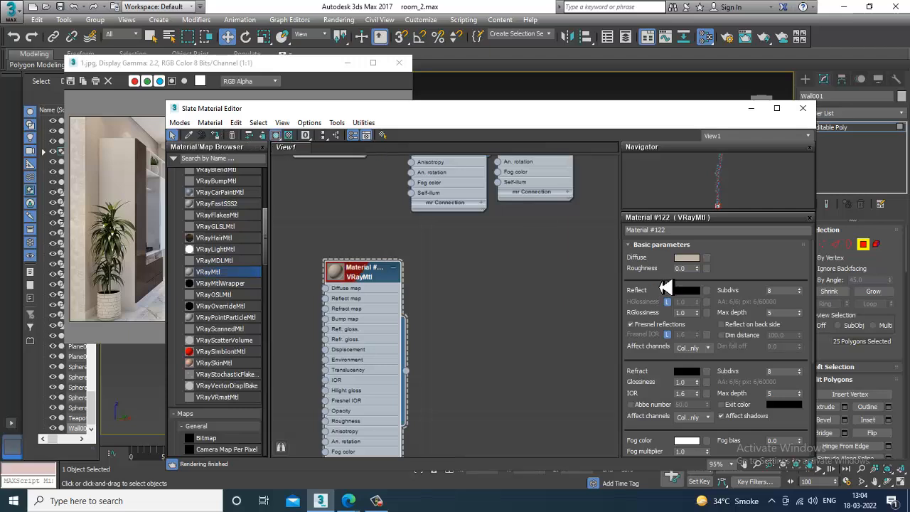
Name the material wall color and set its Reflect to a medium grey
double_click(683, 230)
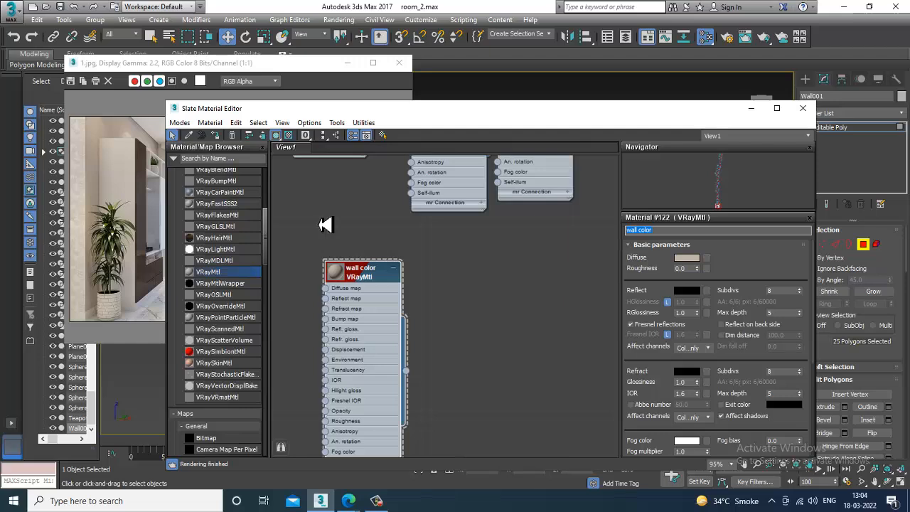
click(686, 292)
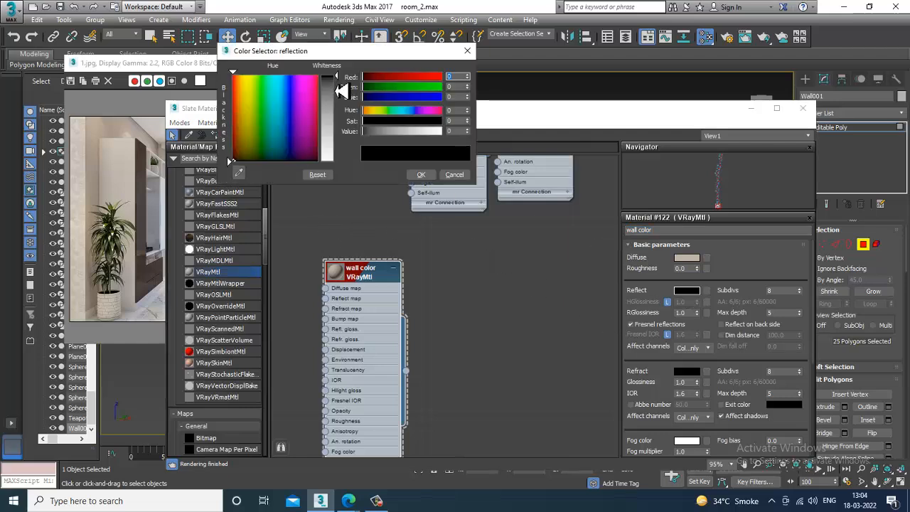
drag(342, 90, 343, 108)
click(421, 174)
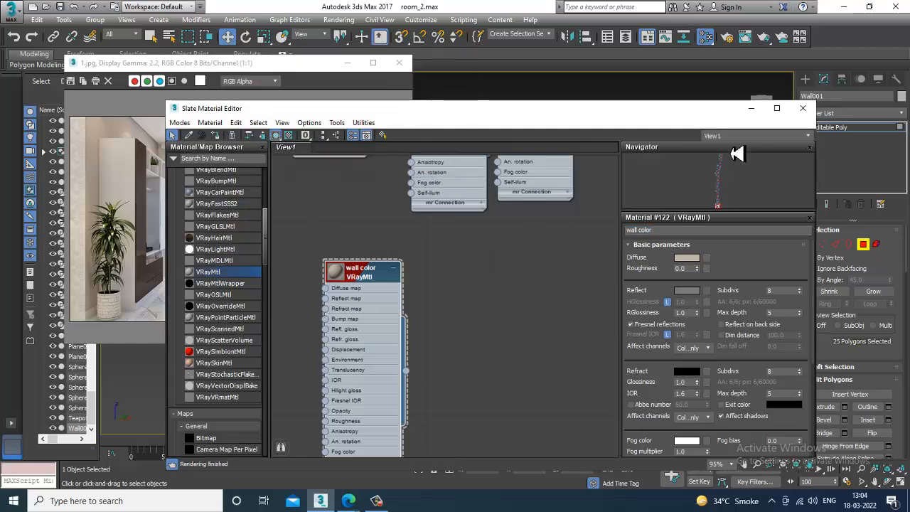
Minimize the material editor and clear the wall's polygon selection
click(751, 109)
click(659, 113)
alt+middle_drag(623, 215, 604, 187)
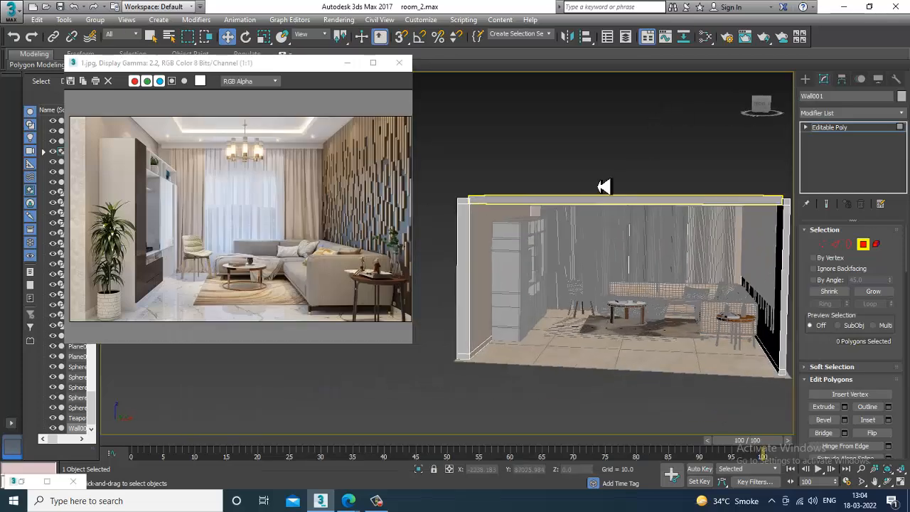
scroll(604, 186, up, 8)
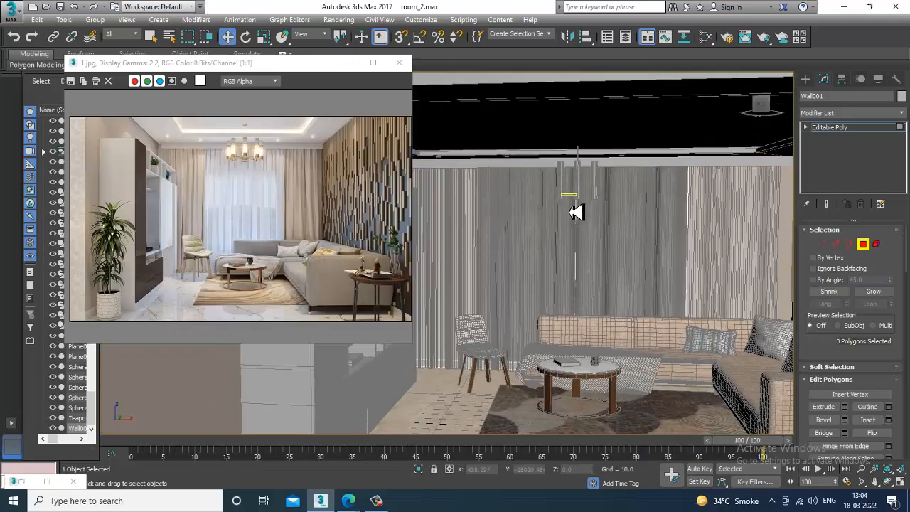
scroll(626, 220, down, 4)
click(377, 501)
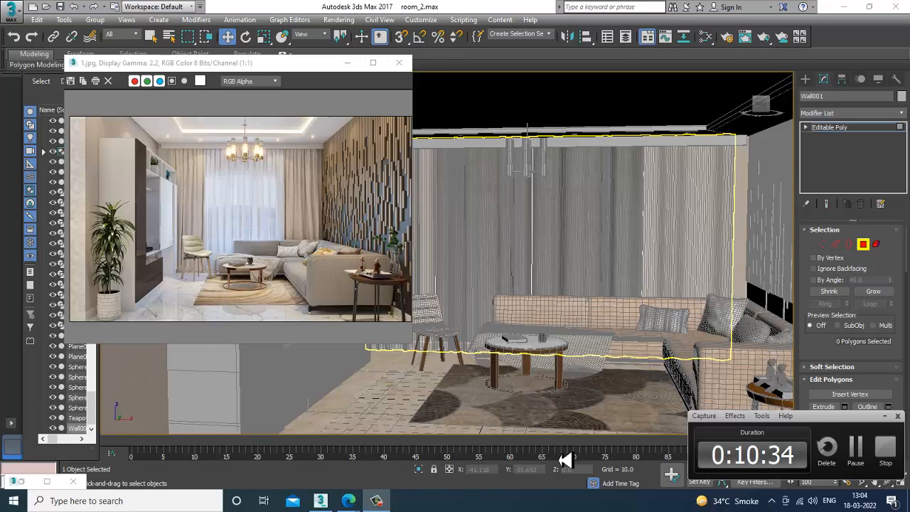
alt+middle_drag(633, 277, 768, 377)
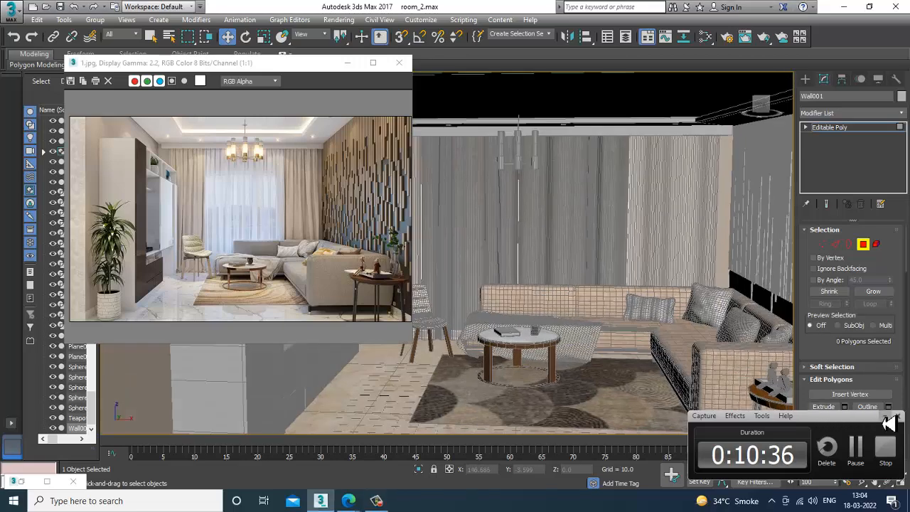
click(886, 418)
middle_drag(646, 241, 676, 236)
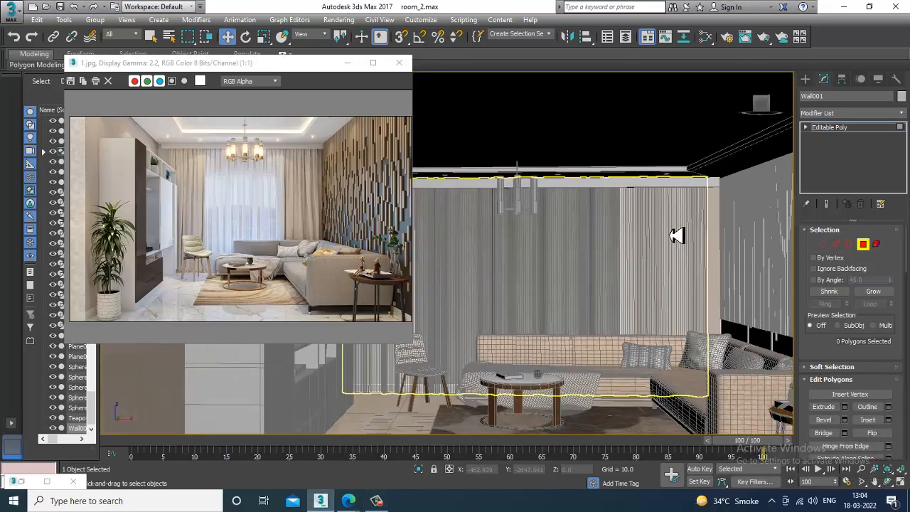
Leave the wall's polygon sub-object level and select the book on the coffee table
click(866, 131)
middle_drag(568, 307, 573, 257)
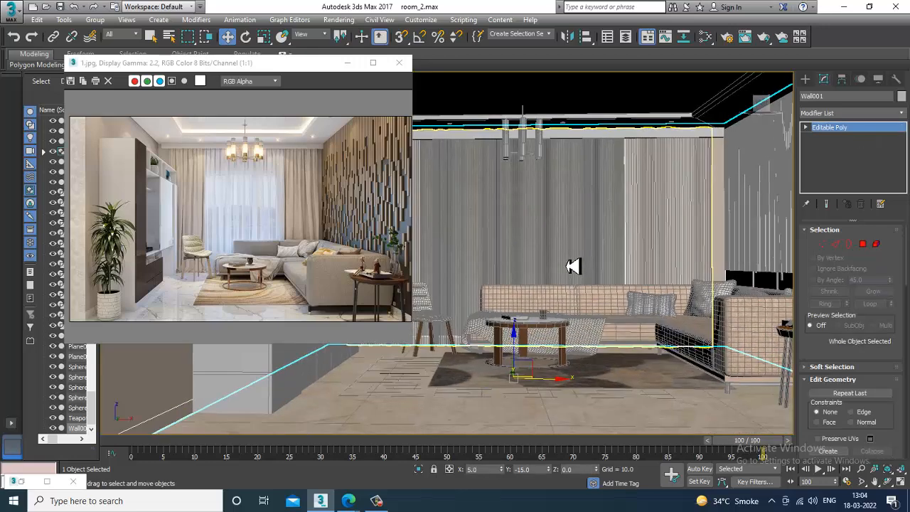
scroll(593, 305, up, 5)
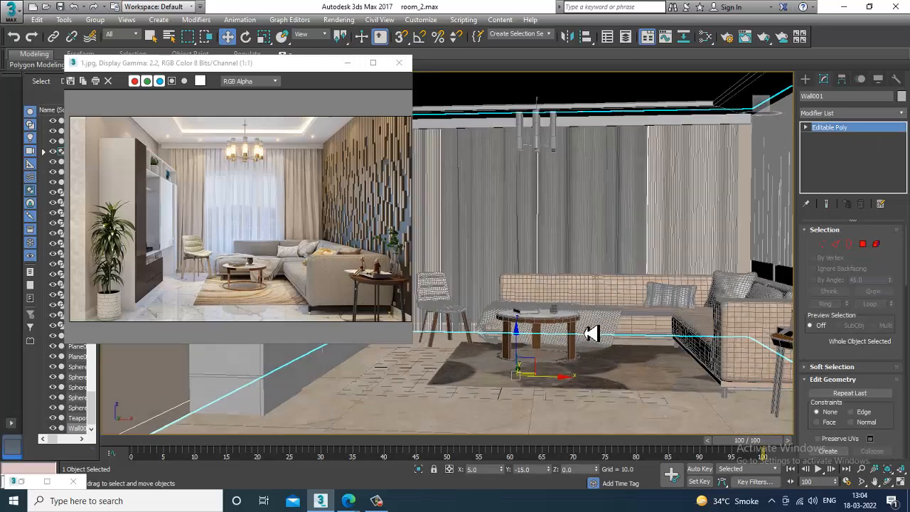
click(530, 283)
scroll(532, 284, up, 6)
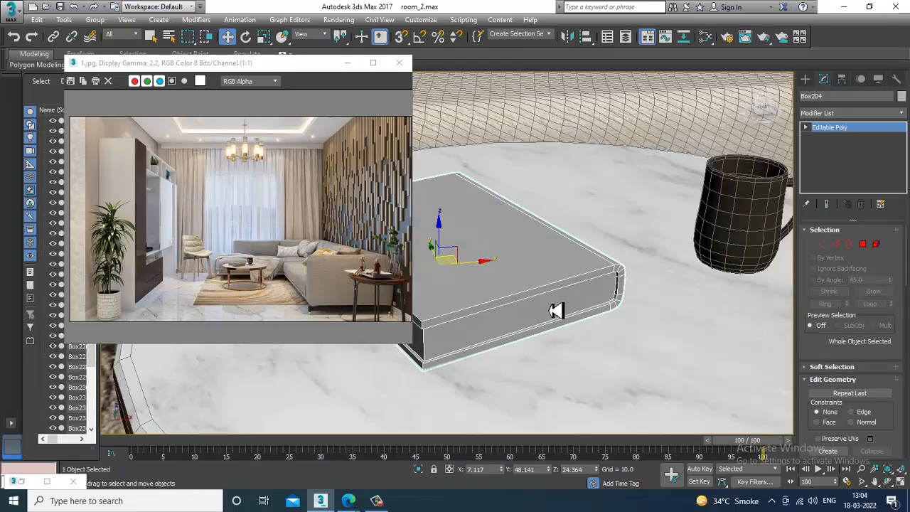
alt+middle_drag(553, 308, 749, 327)
Load the book-spine image blob from the living room folder as a new VRayMtl's Diffuse bitmap and assign the material to the book
key(m)
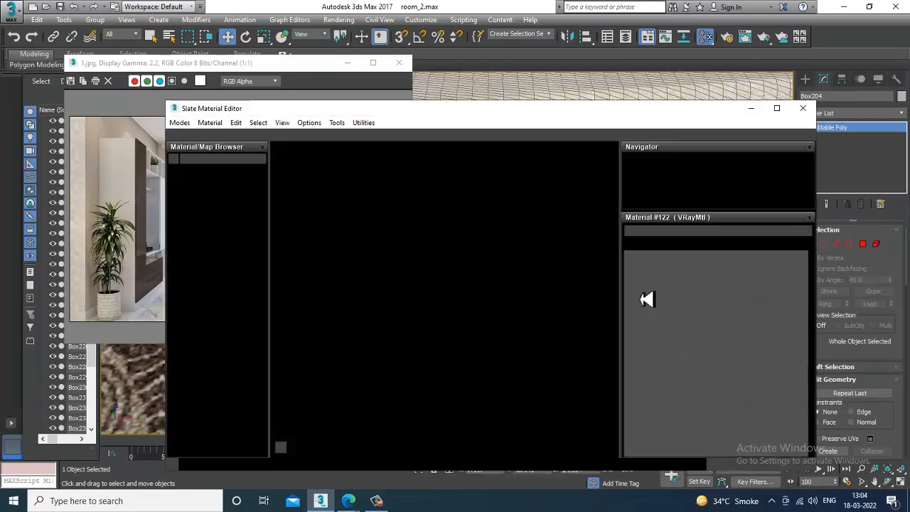
click(490, 272)
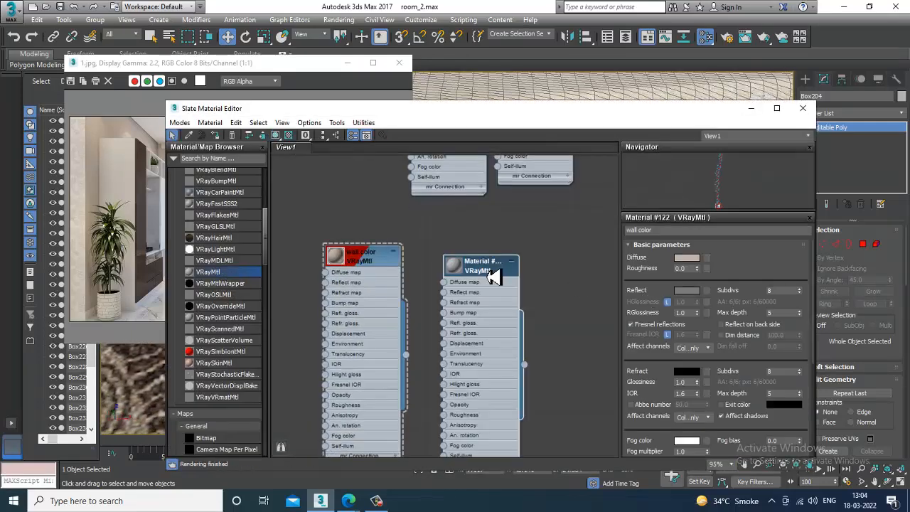
click(706, 257)
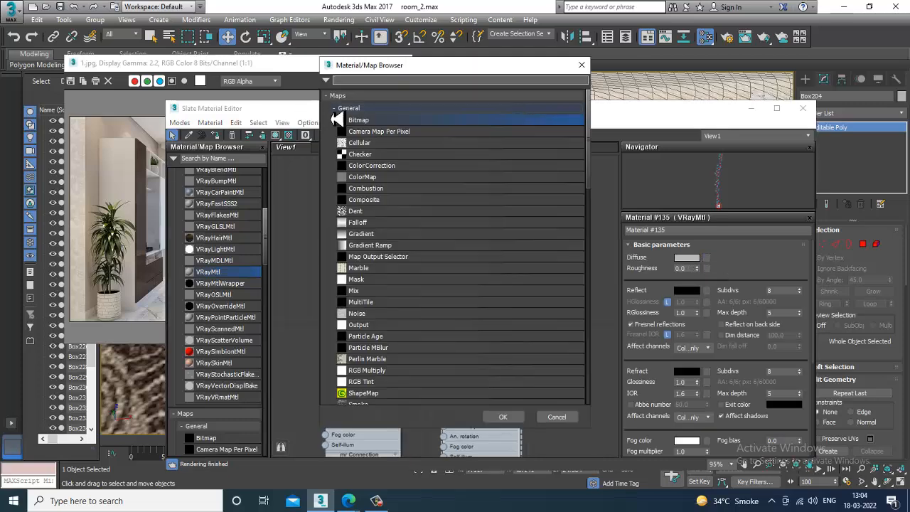
double_click(362, 120)
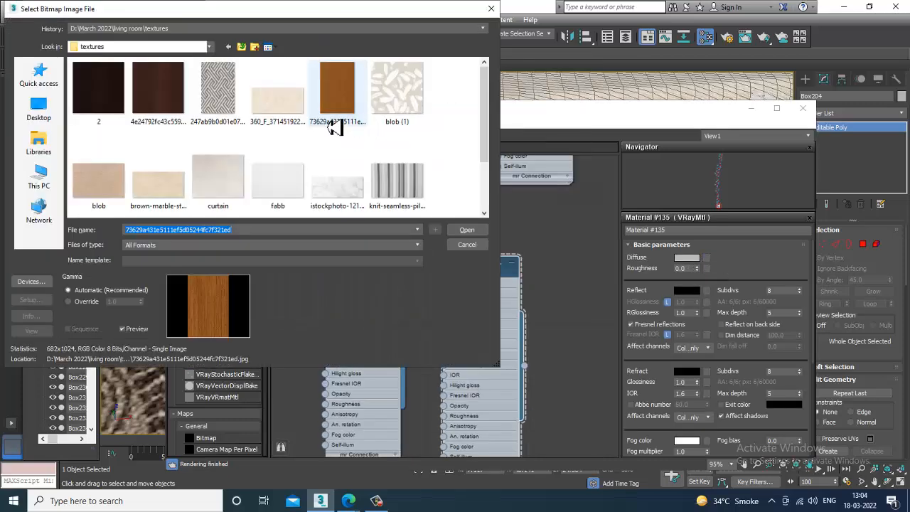
scroll(335, 127, down, 2)
click(242, 47)
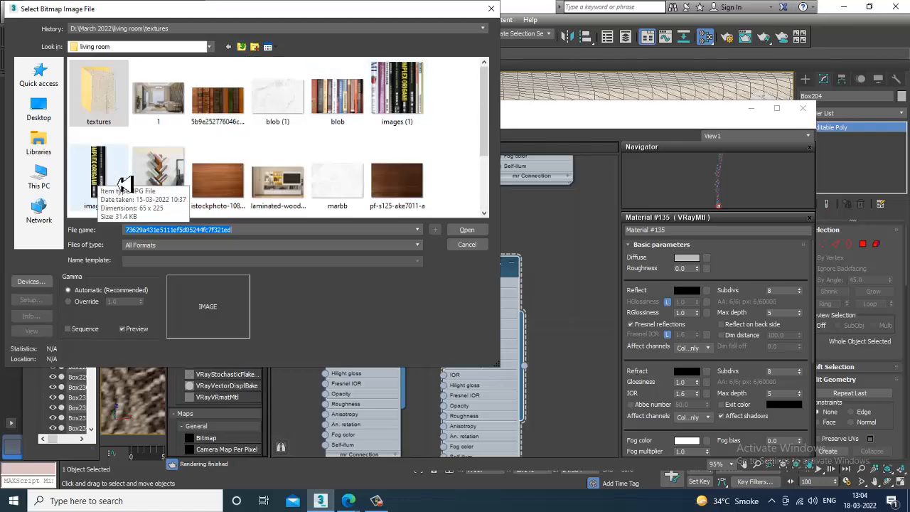
double_click(337, 98)
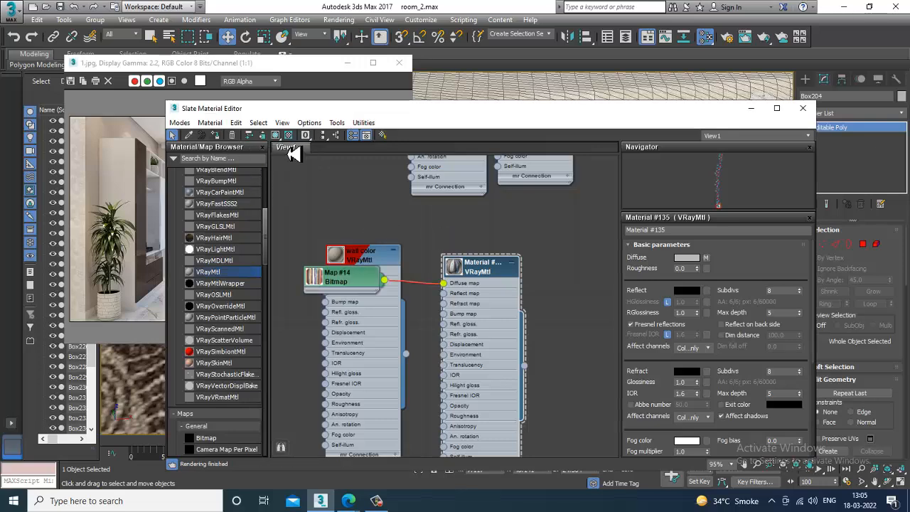
click(752, 111)
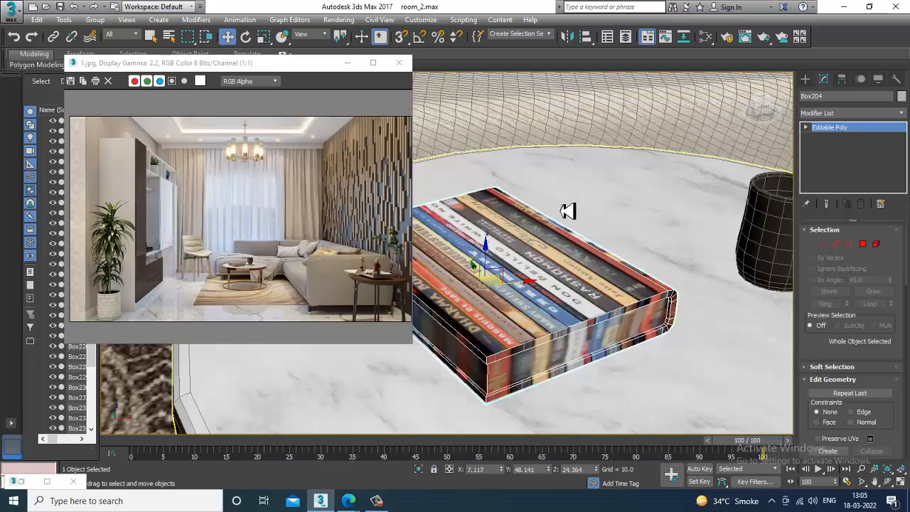
Add a UVW Map modifier to the textured book
alt+middle_drag(560, 306, 556, 272)
scroll(557, 272, up, 2)
alt+middle_drag(569, 305, 629, 301)
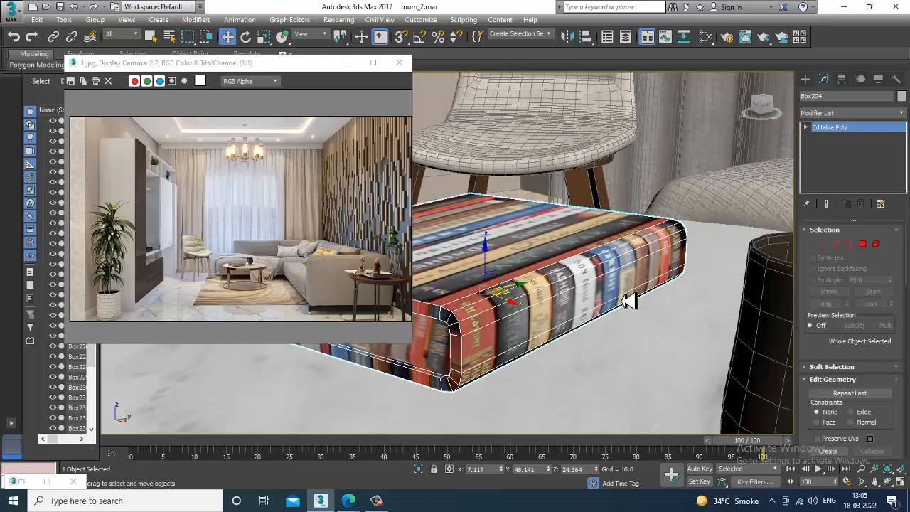
click(852, 114)
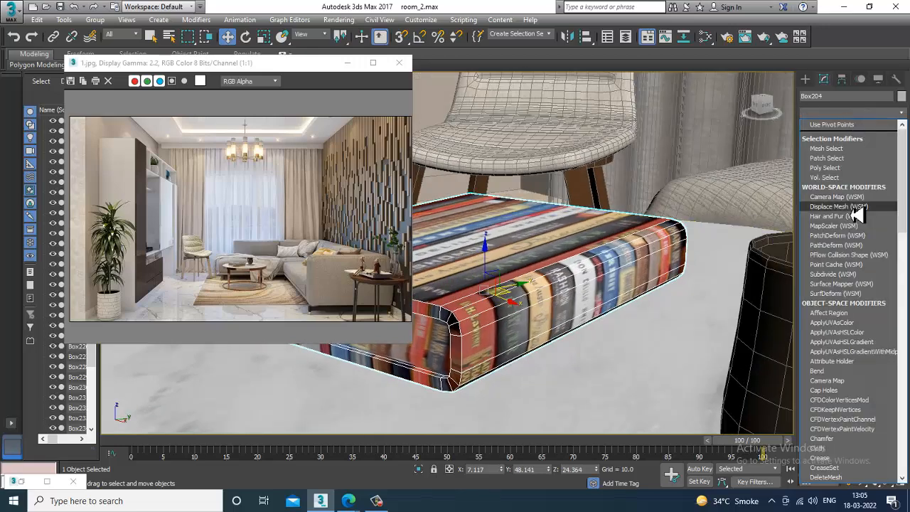
key(u)
key(u)
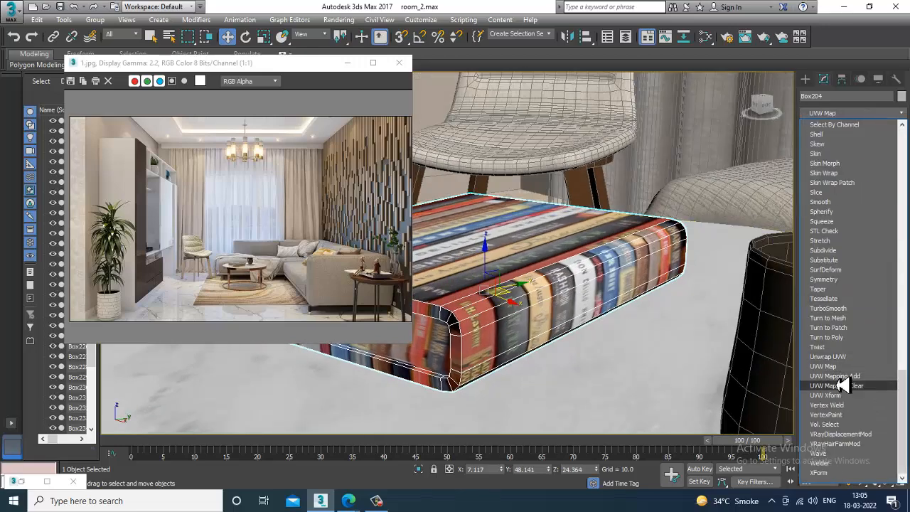
click(824, 366)
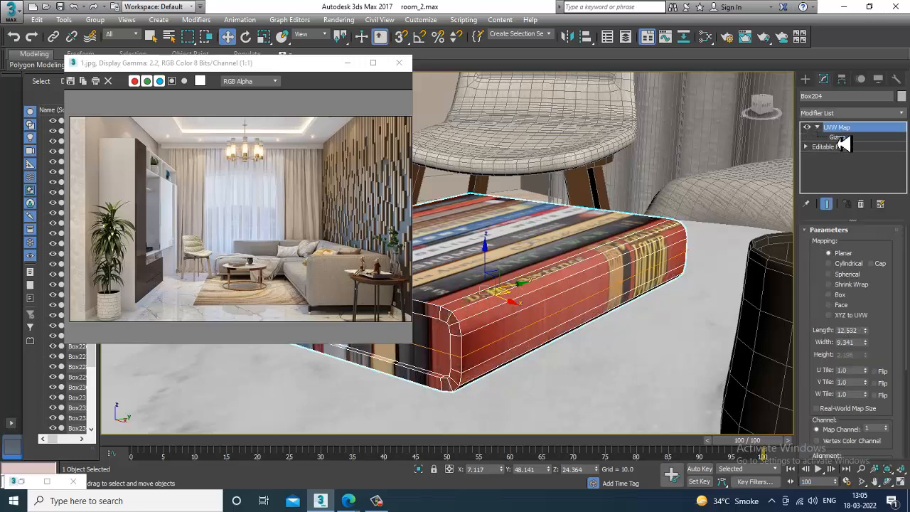
Set the book's UVW mapping to Box, try rotating its gizmo -90 degrees around X, and undo the rotation
click(838, 137)
key(e)
alt+middle_drag(465, 265, 508, 250)
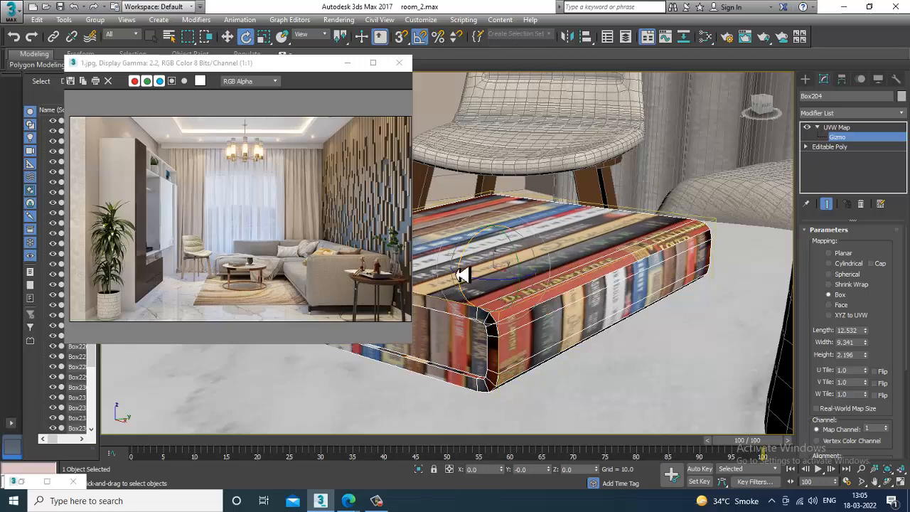
drag(465, 272, 467, 268)
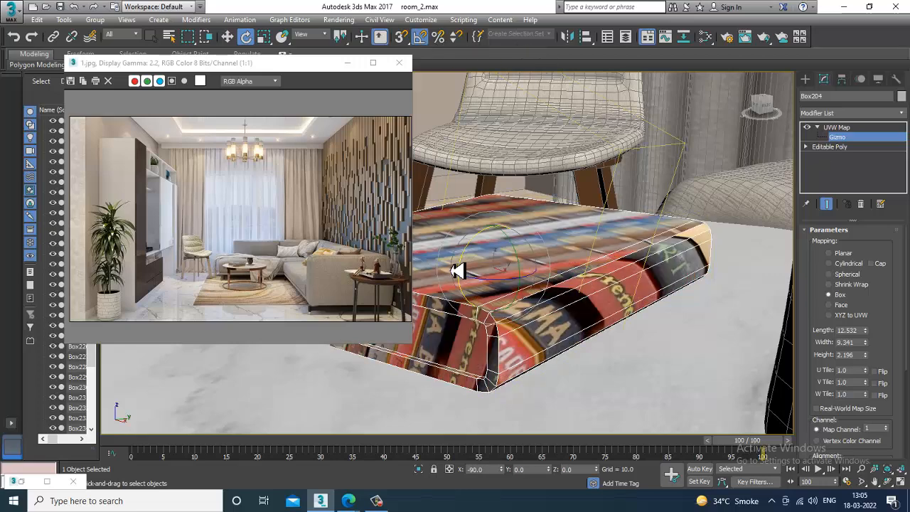
key(ctrl+z)
Check the angle snap settings and try rotating the book's UVW Map gizmo freely without angle snap
alt+middle_drag(521, 272, 597, 278)
right_click(424, 43)
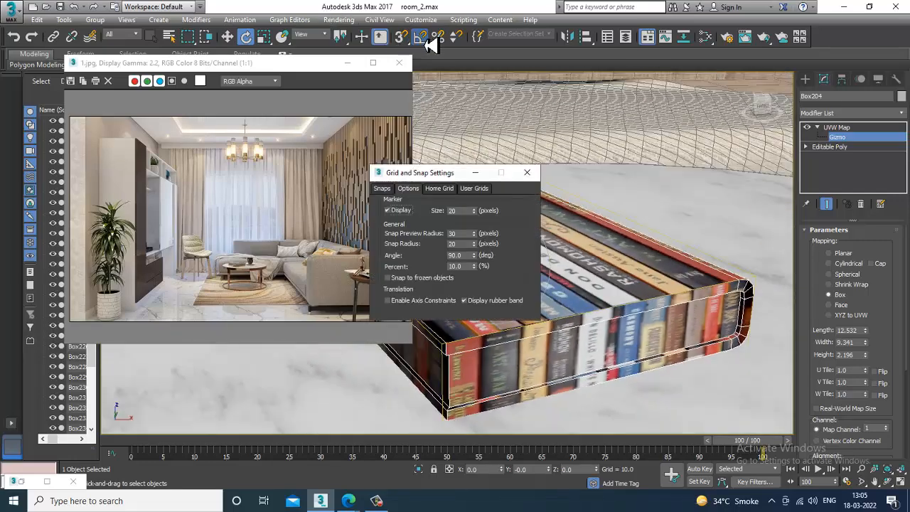
click(526, 172)
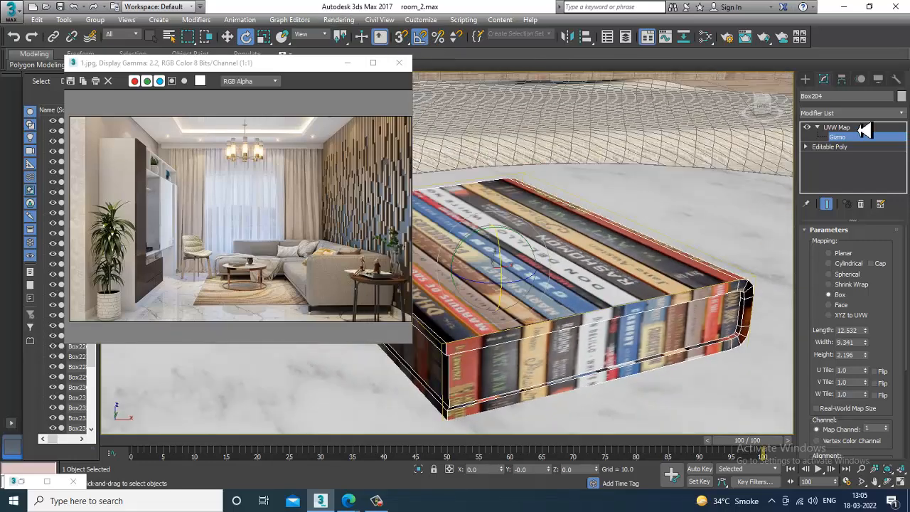
scroll(529, 300, down, 5)
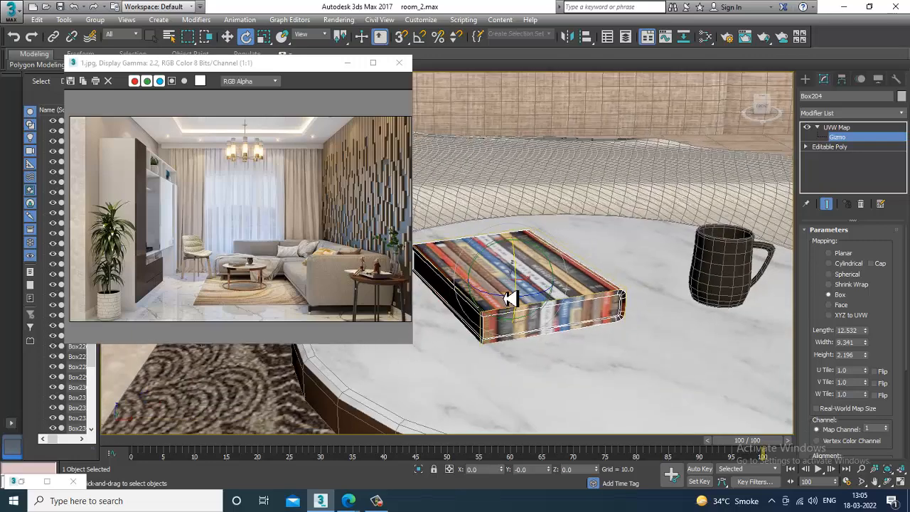
alt+middle_drag(506, 298, 502, 299)
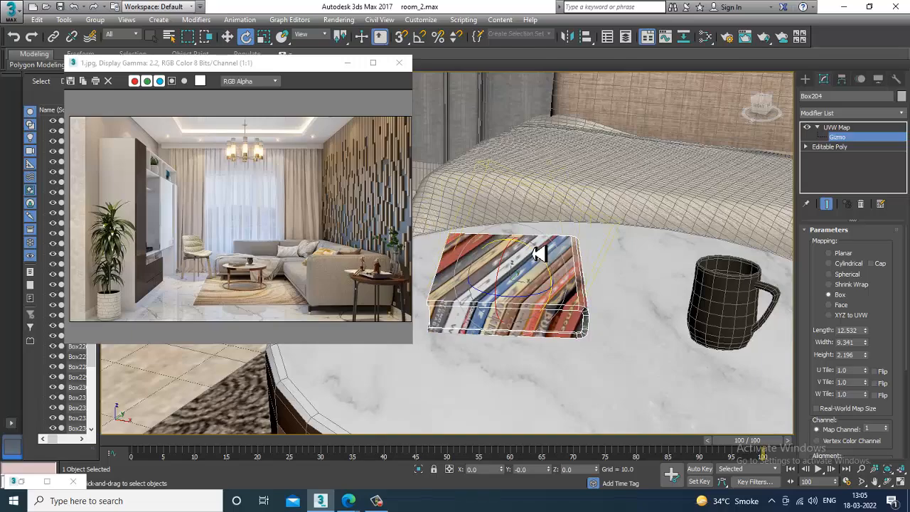
alt+middle_drag(542, 277, 818, 234)
alt+middle_drag(466, 309, 568, 284)
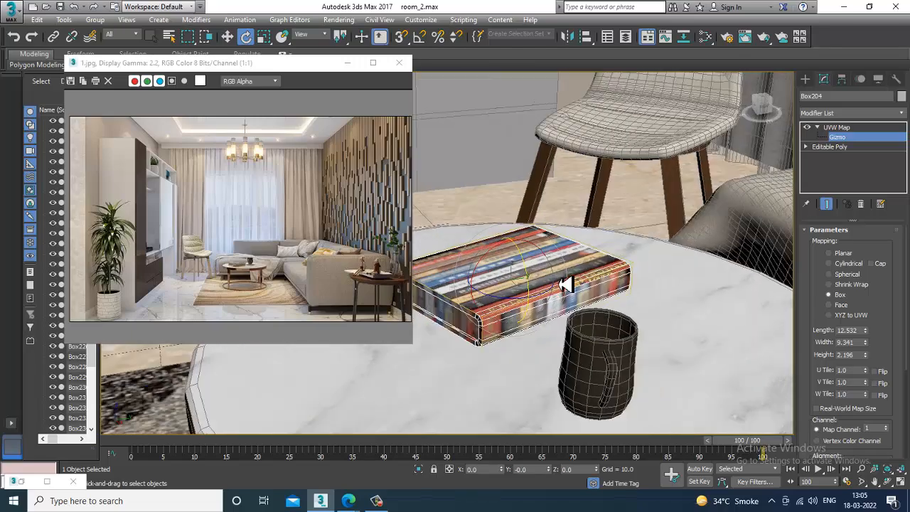
Reselect View as the reference coordinate system for the book's mapping gizmo
scroll(547, 329, up, 2)
alt+middle_drag(547, 328, 304, 124)
scroll(556, 313, up, 4)
scroll(556, 313, down, 4)
click(307, 34)
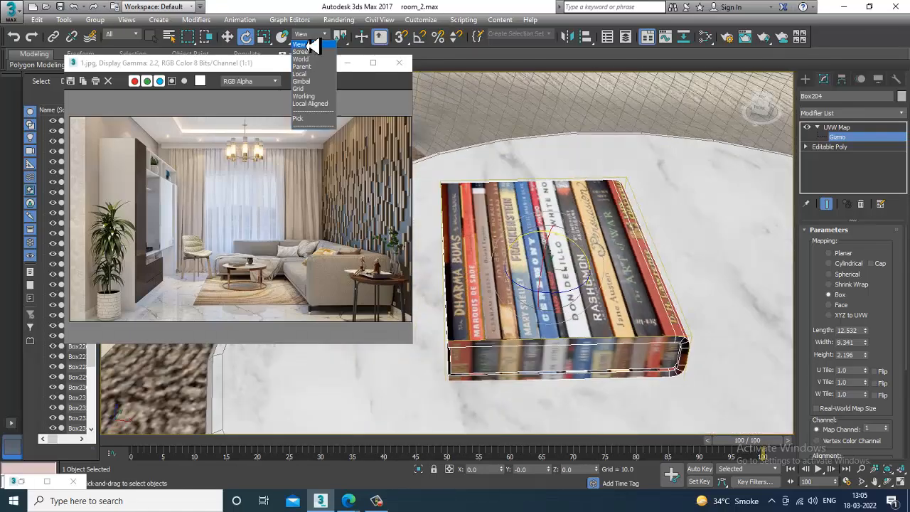
click(312, 44)
click(312, 34)
click(312, 45)
Isolate the book from the rest of the scene and activate the Rotate tool
key(w)
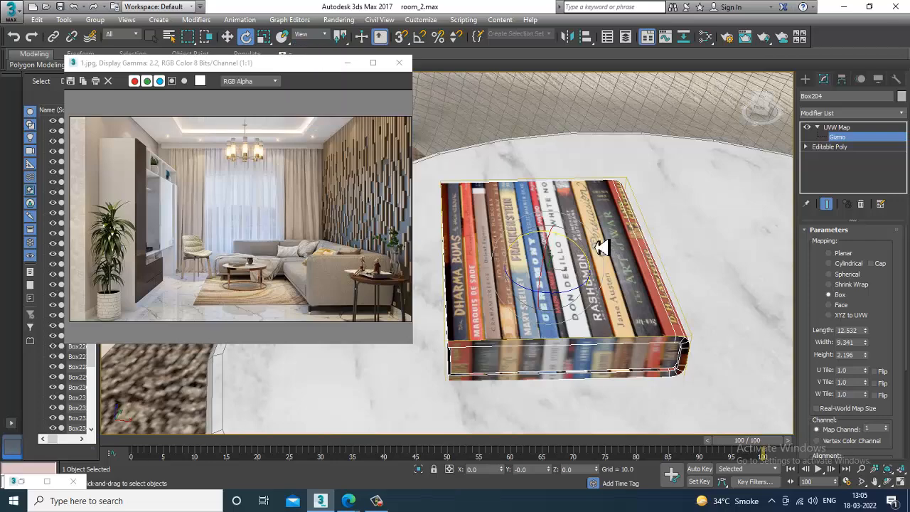
alt+middle_drag(438, 156, 636, 260)
key(alt+q)
scroll(553, 264, down, 3)
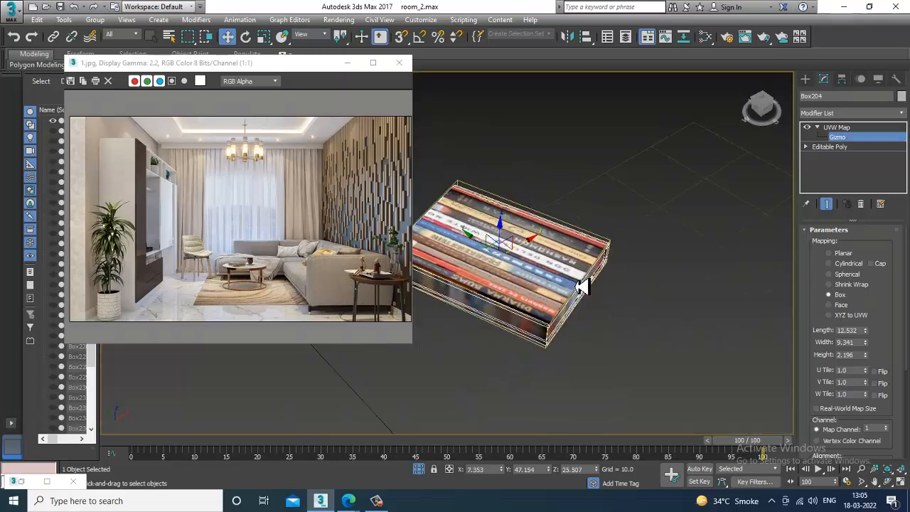
alt+middle_drag(526, 276, 535, 308)
key(e)
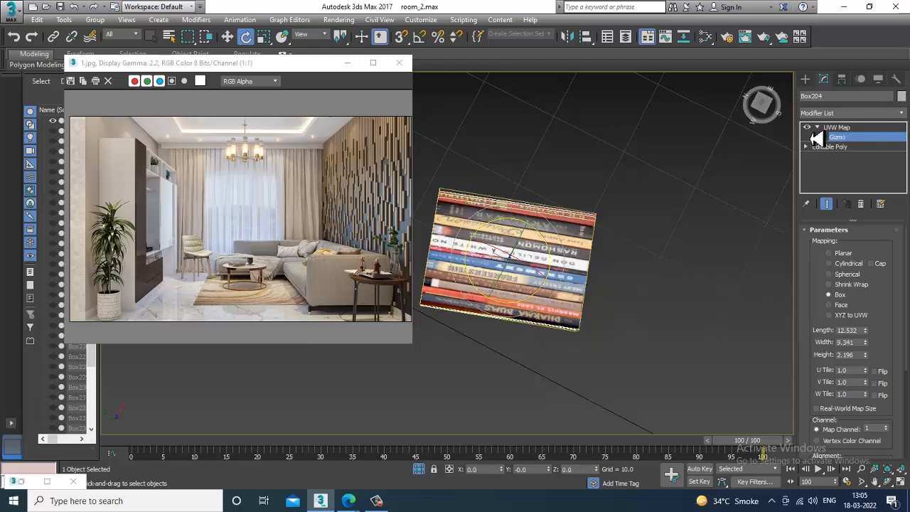
Delete the book's UVW Map modifier and rotate the book about -20 degrees around its Z axis
click(863, 205)
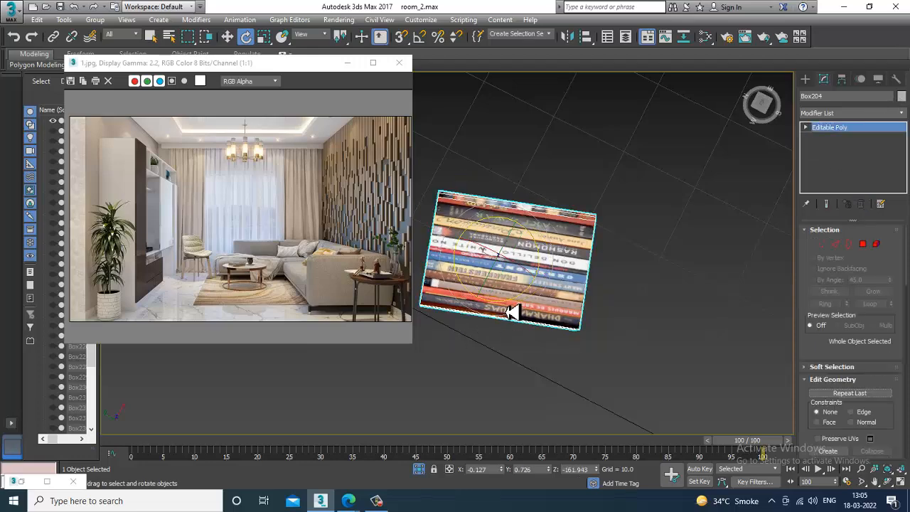
drag(512, 313, 486, 308)
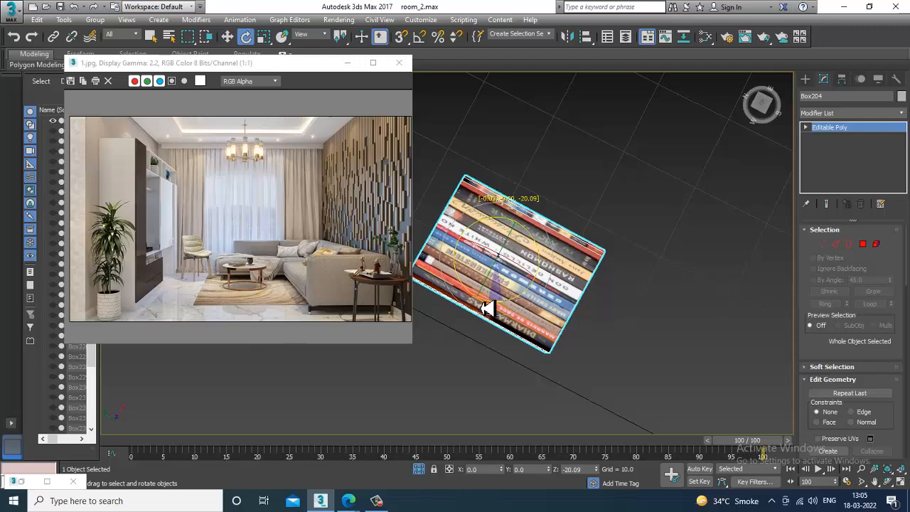
alt+middle_drag(619, 303, 576, 296)
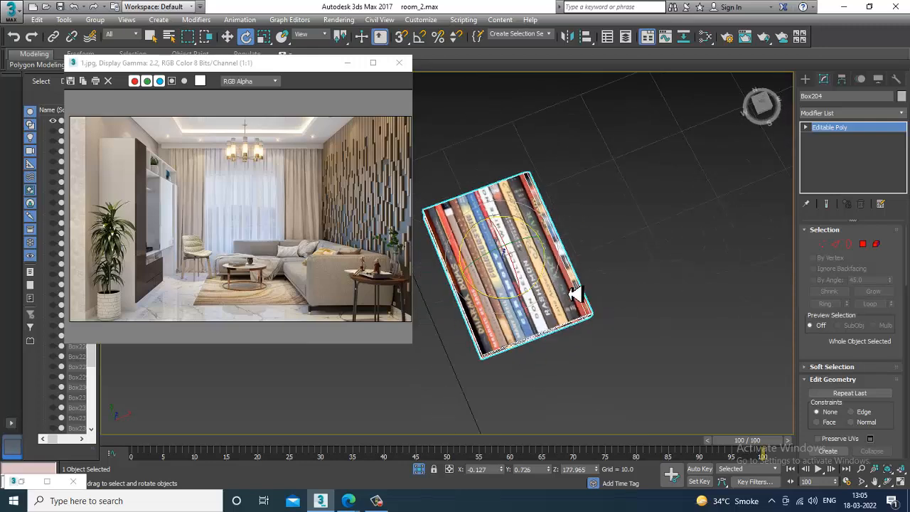
Apply a fresh UVW Map modifier with Box mapping to the rotated book
click(846, 114)
scroll(849, 199, down, 10)
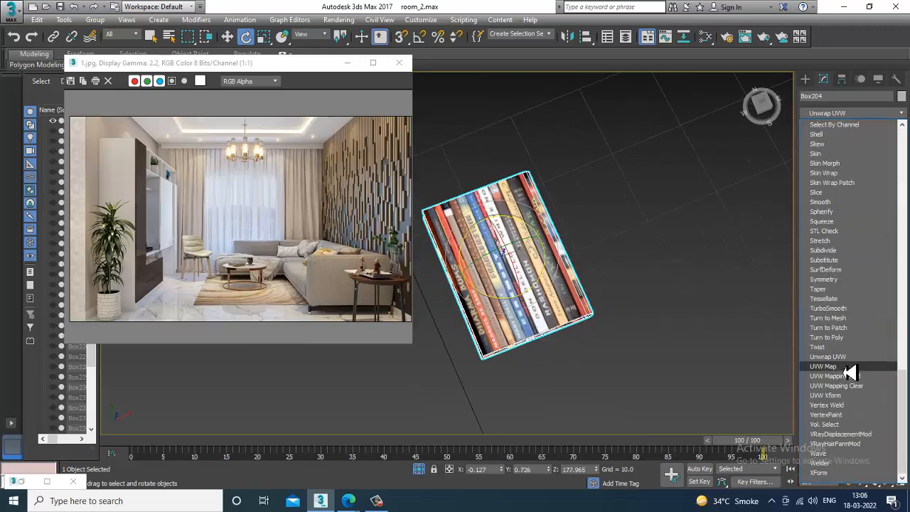
click(825, 366)
click(839, 296)
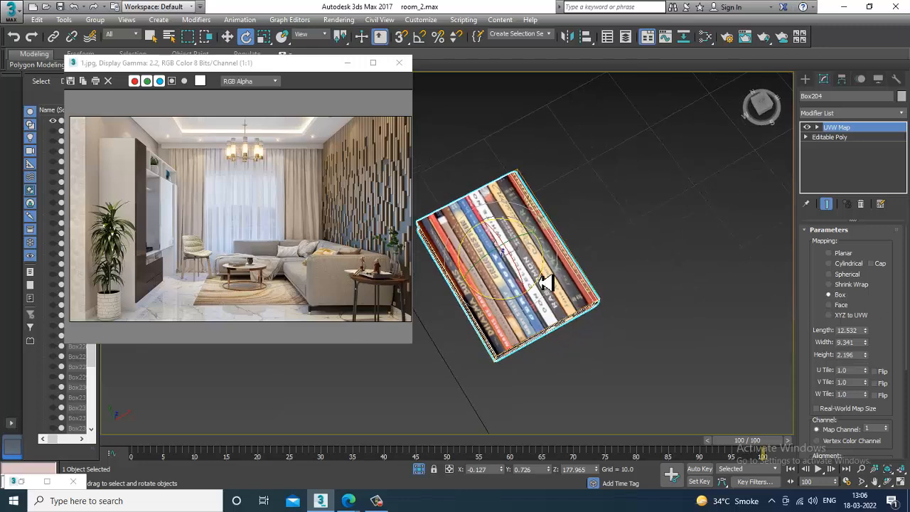
alt+middle_drag(512, 265, 514, 262)
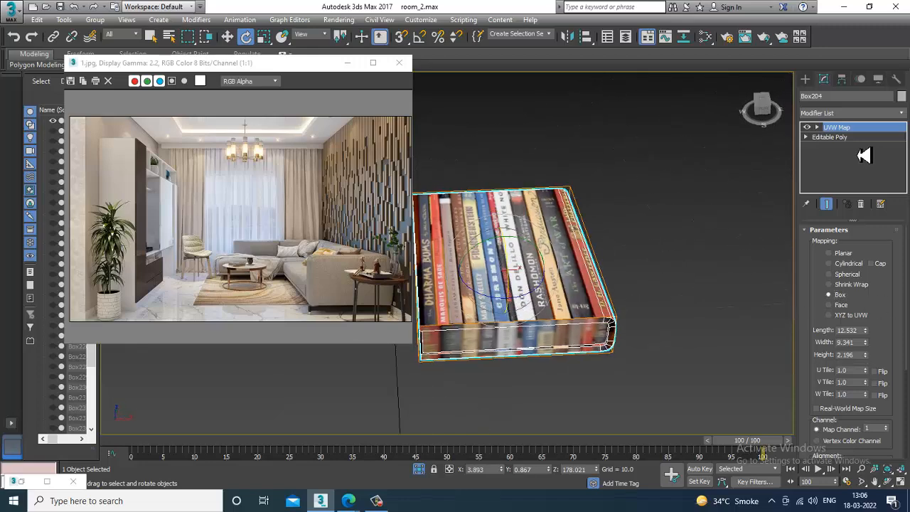
Rotate the book's UVW mapping gizmo upright with angle snap enabled
key(ctrl+z)
click(837, 138)
drag(509, 248, 508, 203)
key(ctrl+z)
click(420, 37)
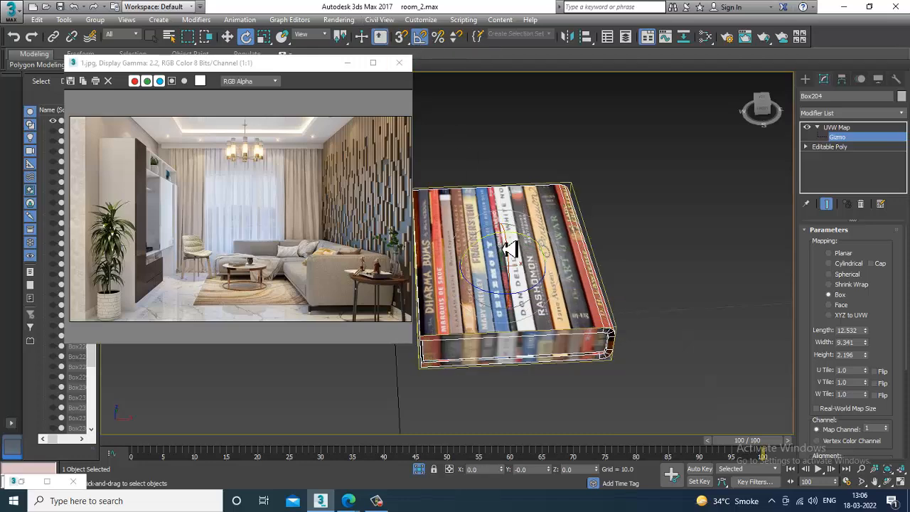
drag(513, 265, 578, 269)
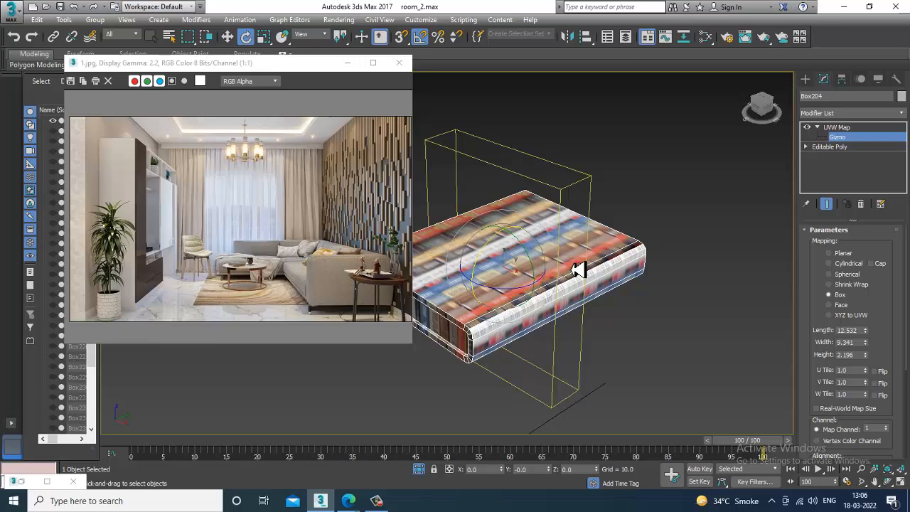
Fit the mapping gizmo to the book and increase the mapping length to 11.448
scroll(877, 307, down, 5)
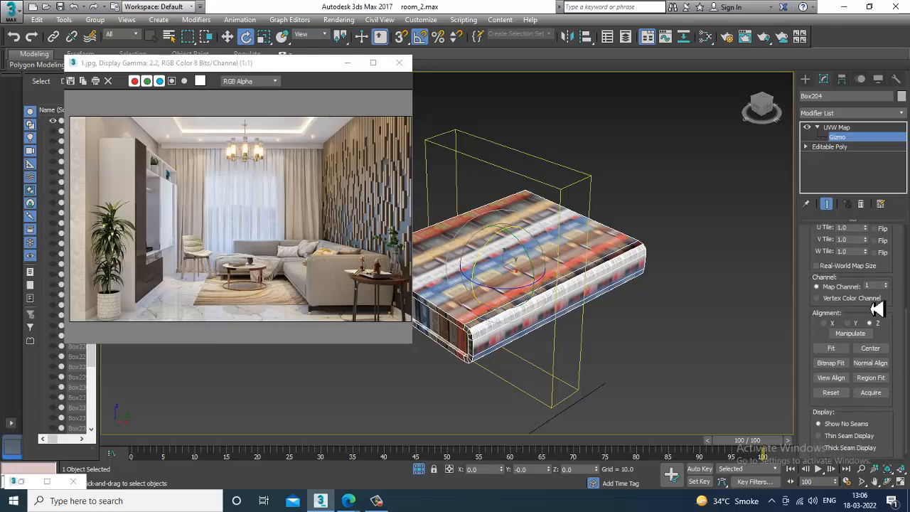
click(844, 350)
alt+middle_drag(595, 310, 791, 342)
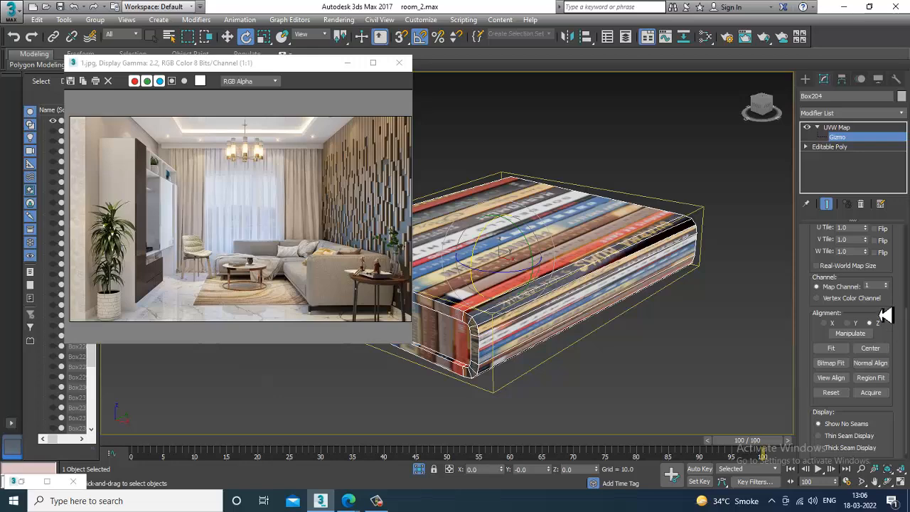
drag(895, 282, 901, 419)
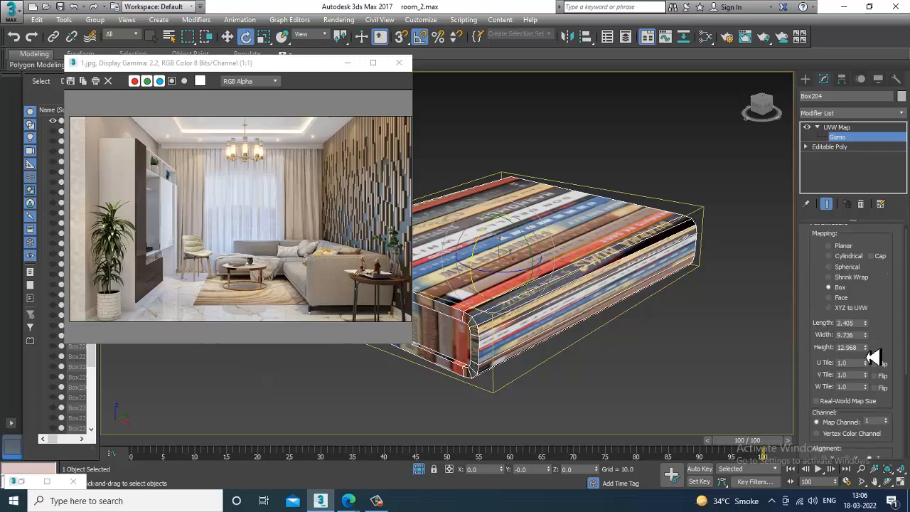
drag(865, 335, 828, 117)
key(w)
alt+middle_drag(599, 276, 626, 257)
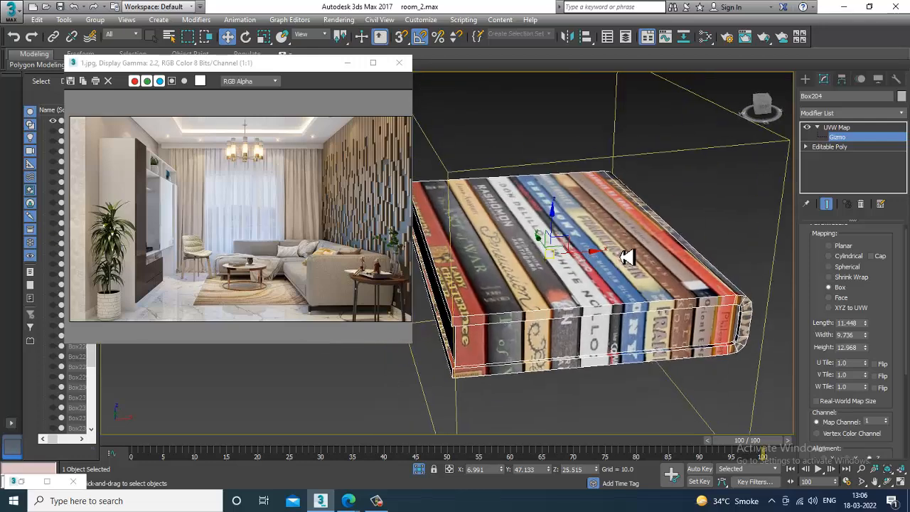
Collapse the book to an Editable Poly and select the three polygons forming its page edges
right_click(627, 257)
mouse_move(670, 361)
click(778, 373)
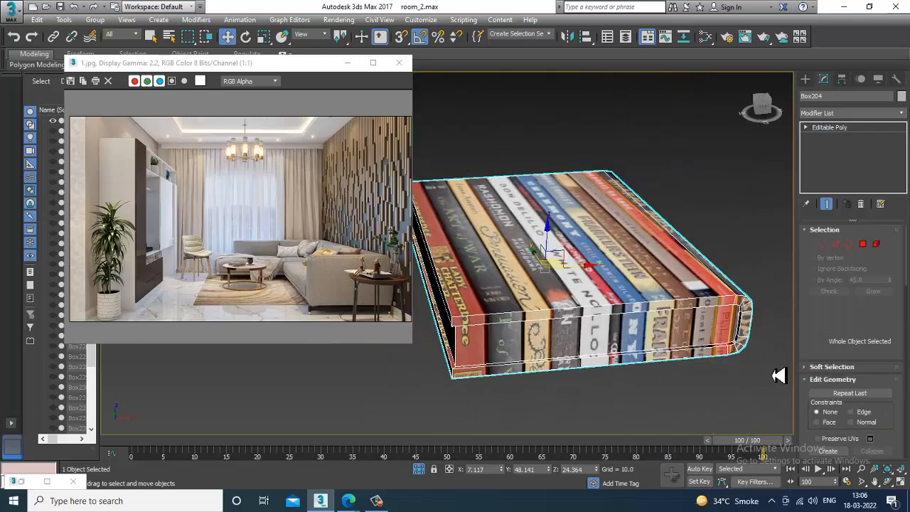
key(4)
click(636, 334)
double_click(636, 334)
alt+middle_drag(636, 334, 621, 325)
Assign a new VRayMtl with a white diffuse color to the selected page polygons and end the book's isolation
key(m)
middle_drag(513, 390, 480, 141)
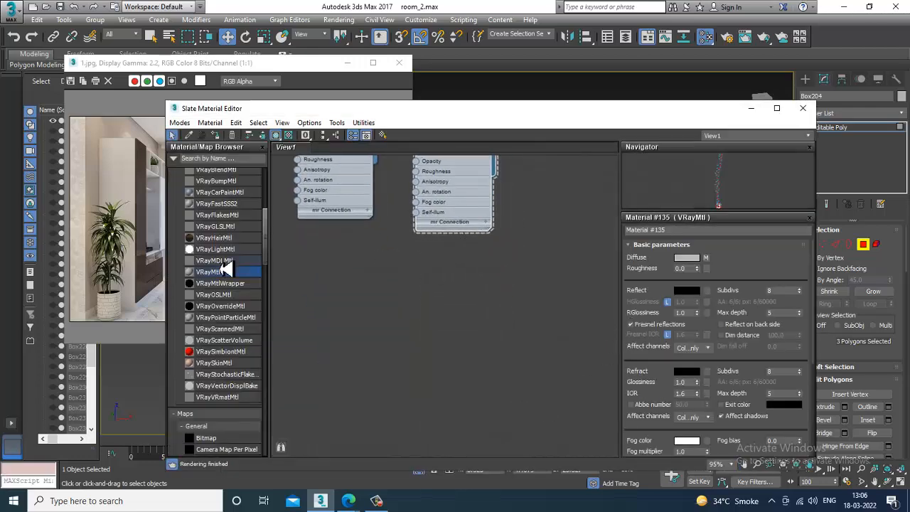
drag(222, 283, 399, 266)
double_click(420, 265)
click(686, 257)
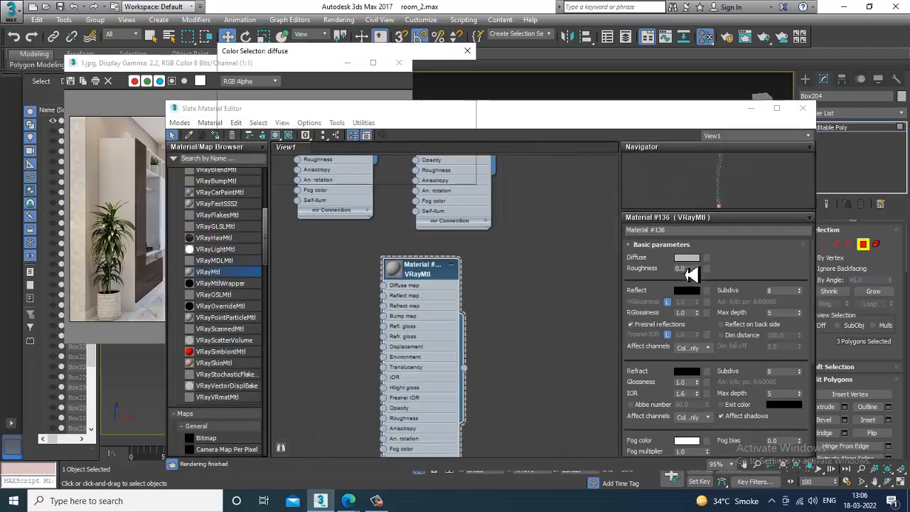
drag(336, 137, 337, 170)
click(422, 175)
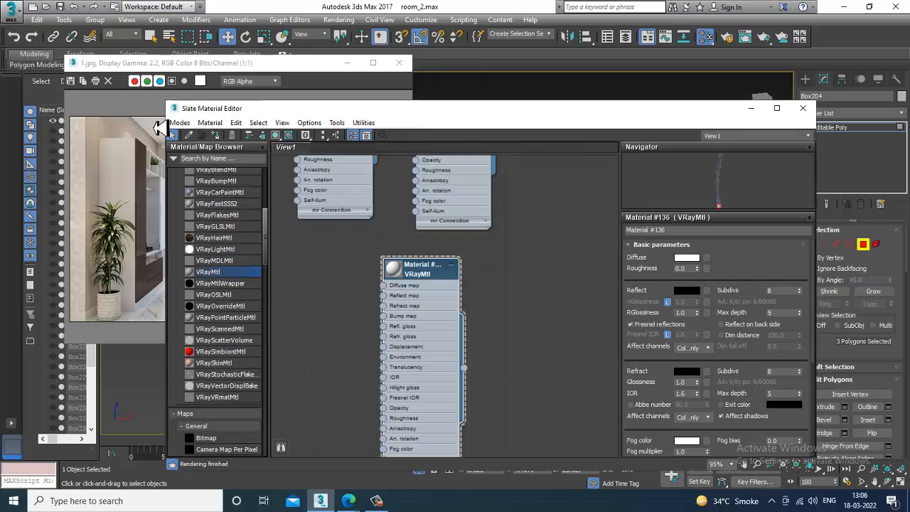
click(803, 108)
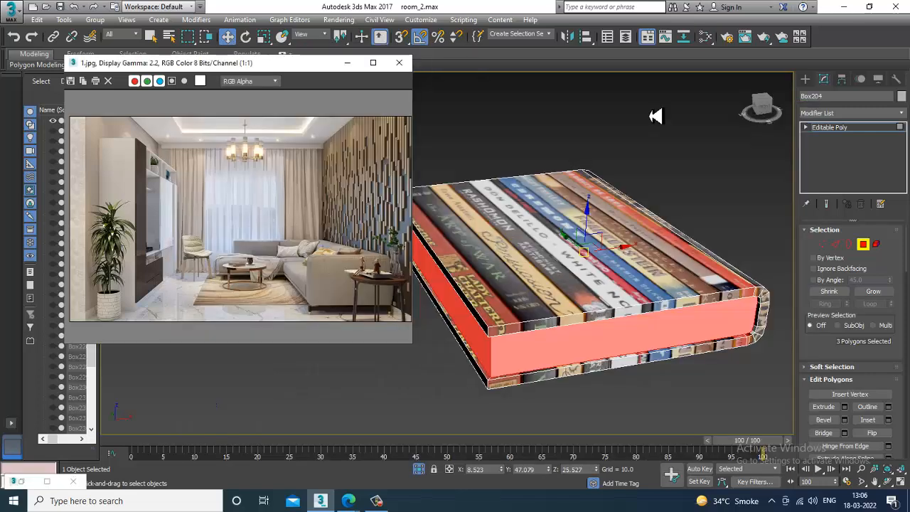
right_click(660, 174)
click(688, 92)
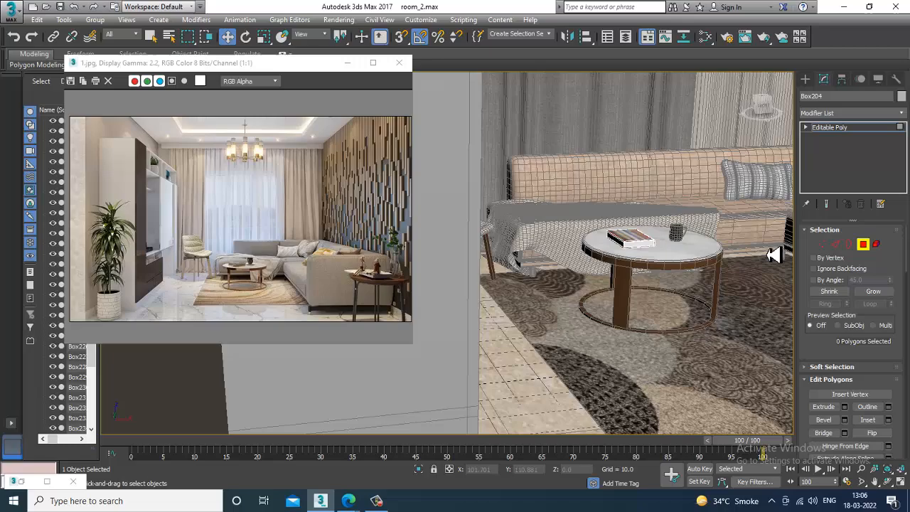
Compare the sofa, cushions, coffee table and side table with the reference image
scroll(774, 256, down, 4)
alt+middle_drag(699, 277, 625, 263)
drag(346, 76, 229, 80)
alt+middle_drag(548, 199, 548, 235)
scroll(552, 260, up, 3)
scroll(553, 264, down, 1)
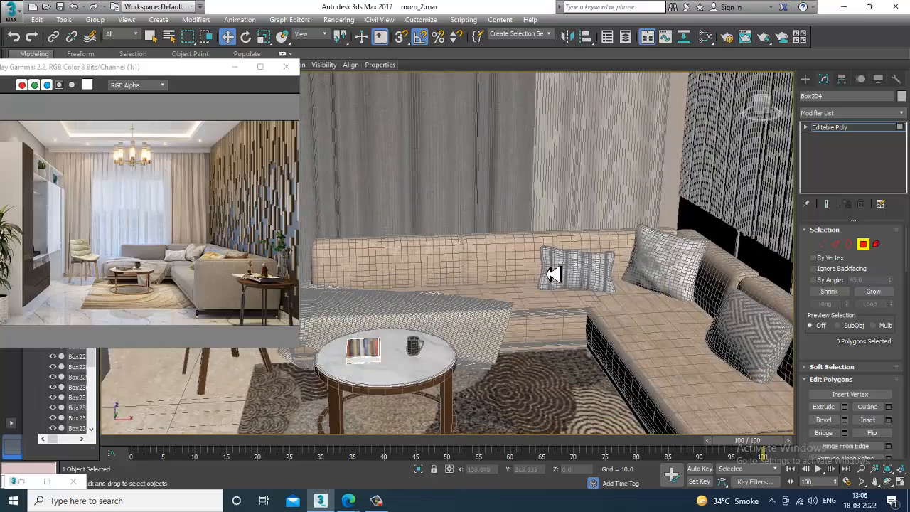
scroll(573, 248, up, 2)
scroll(599, 258, down, 5)
alt+middle_drag(556, 225, 583, 229)
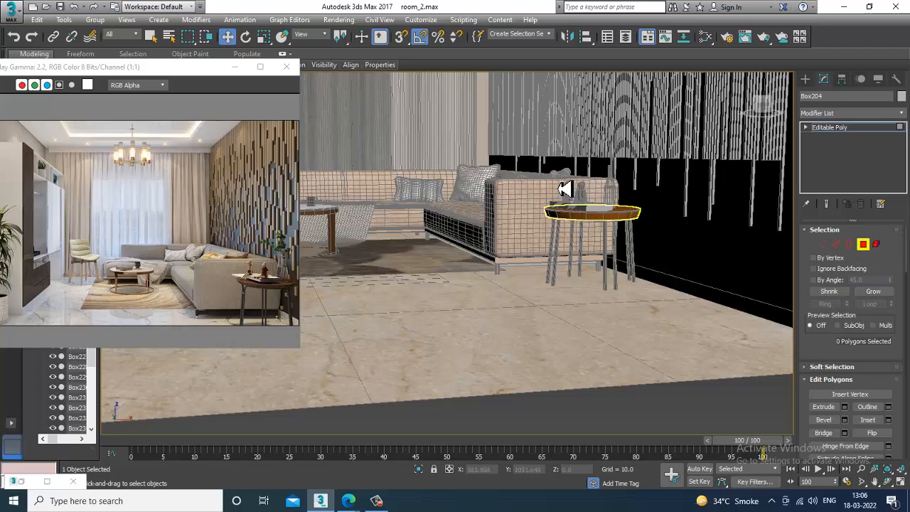
alt+middle_drag(565, 188, 615, 205)
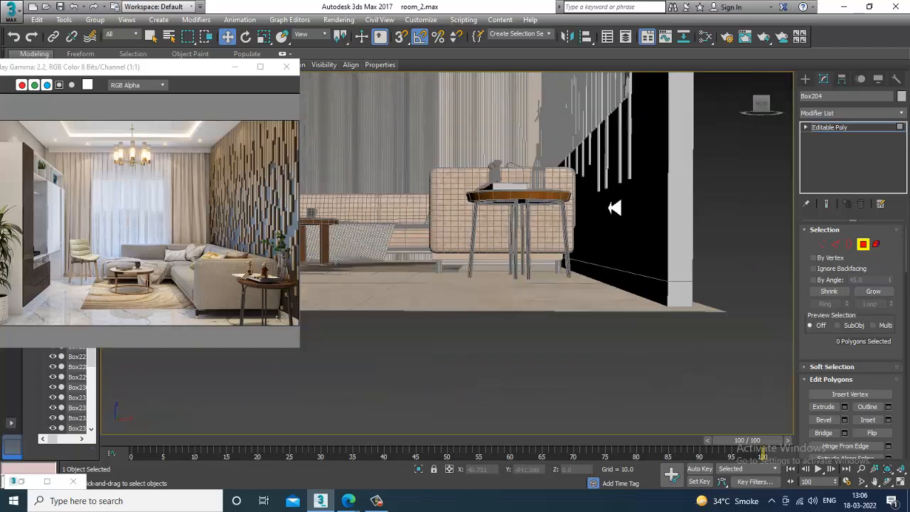
Minimize the reference image window and leave the book's polygon editing level
click(234, 67)
alt+middle_drag(581, 283, 503, 312)
click(839, 130)
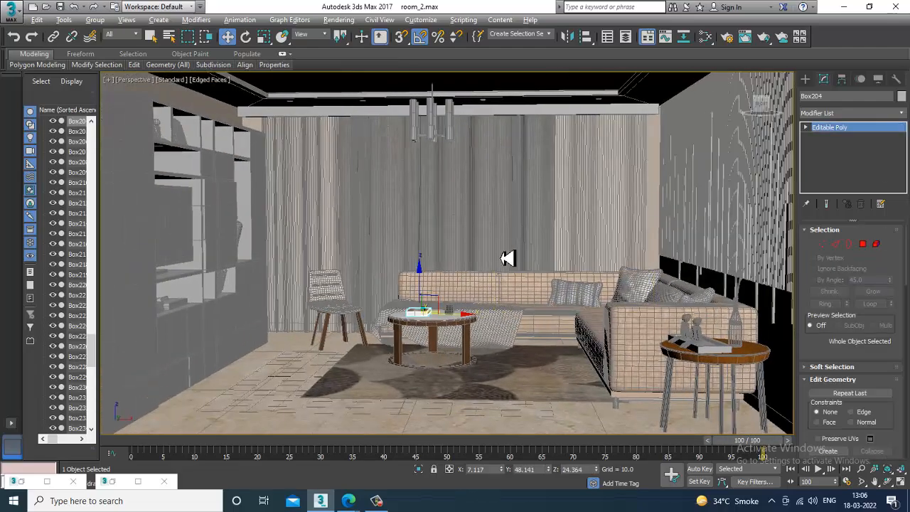
Examine the TV wall unit and the whole room, clearing the selection and turning off edged faces
alt+middle_drag(495, 267, 408, 298)
scroll(426, 297, up, 2)
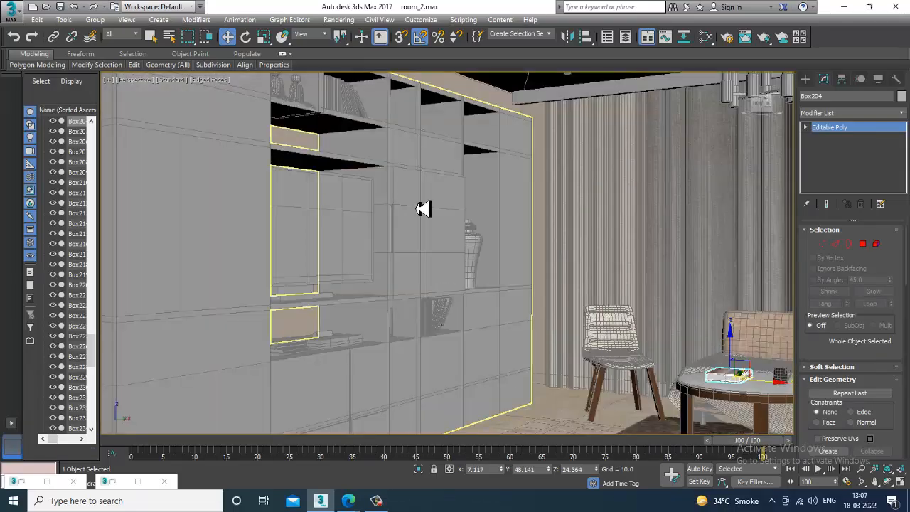
scroll(433, 246, down, 3)
mouse_move(433, 246)
alt+middle_down()
mouse_move(502, 301)
mouse_move(441, 295)
mouse_move(493, 320)
mouse_move(463, 329)
mouse_move(646, 315)
mouse_move(515, 298)
alt+middle_up()
scroll(396, 293, up, 3)
scroll(396, 293, down, 3)
scroll(463, 329, up, 1)
scroll(459, 330, down, 5)
click(653, 321)
scroll(515, 299, up, 3)
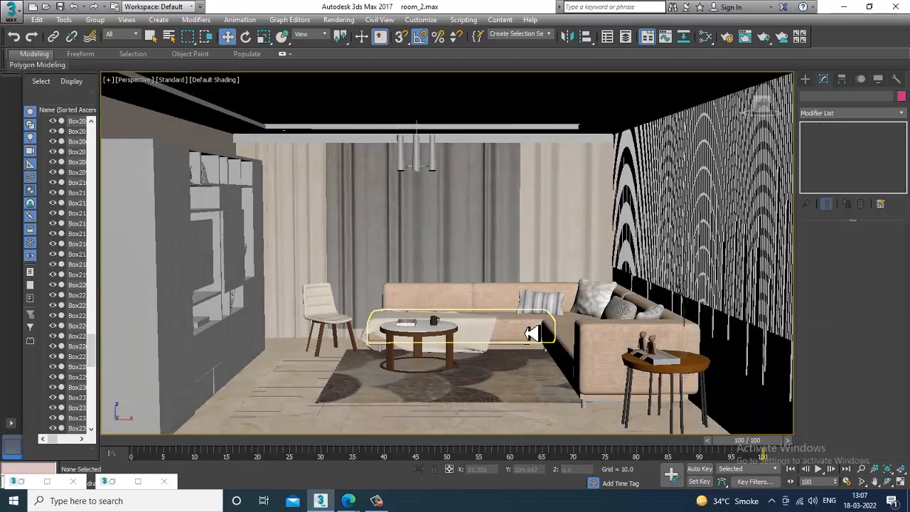
scroll(533, 324, up, 5)
scroll(540, 332, down, 5)
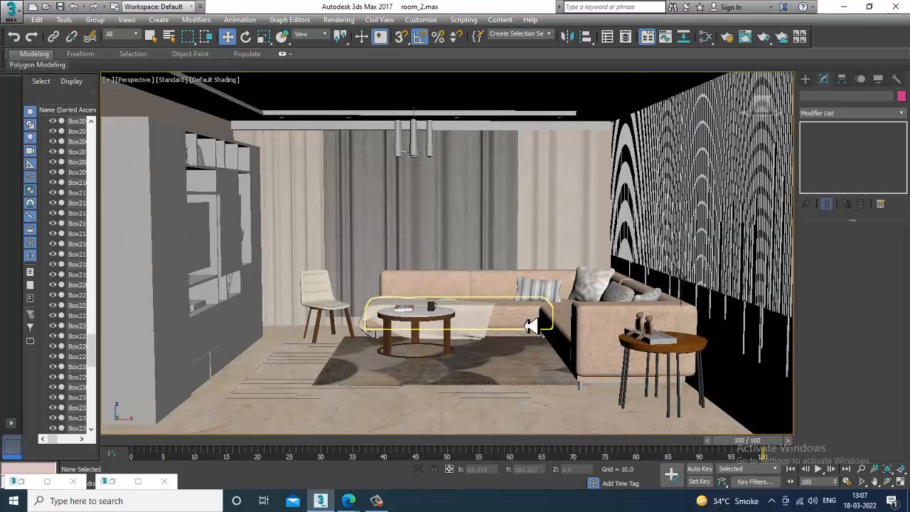